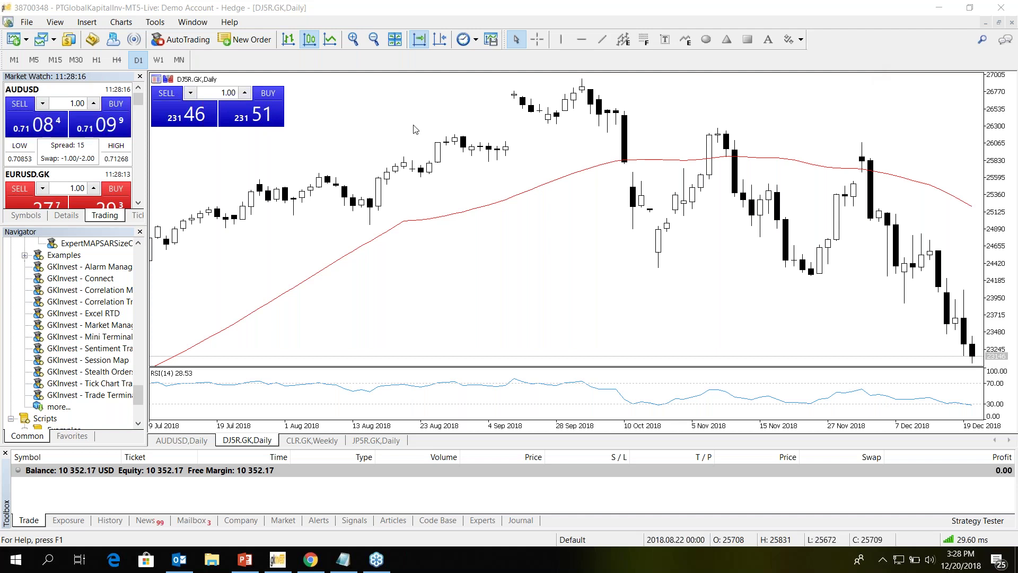
- Scroll the DJ5R.GK daily chart, then view the JP5R.GK daily and CLR.GK weekly charts
scroll(415, 129, "down", 2)
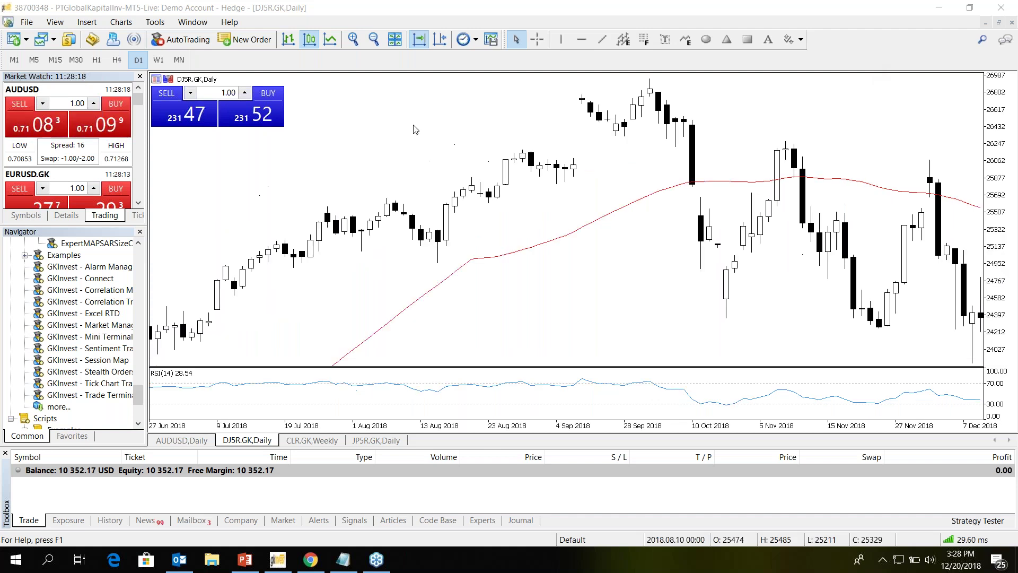
scroll(390, 262, "up", 2)
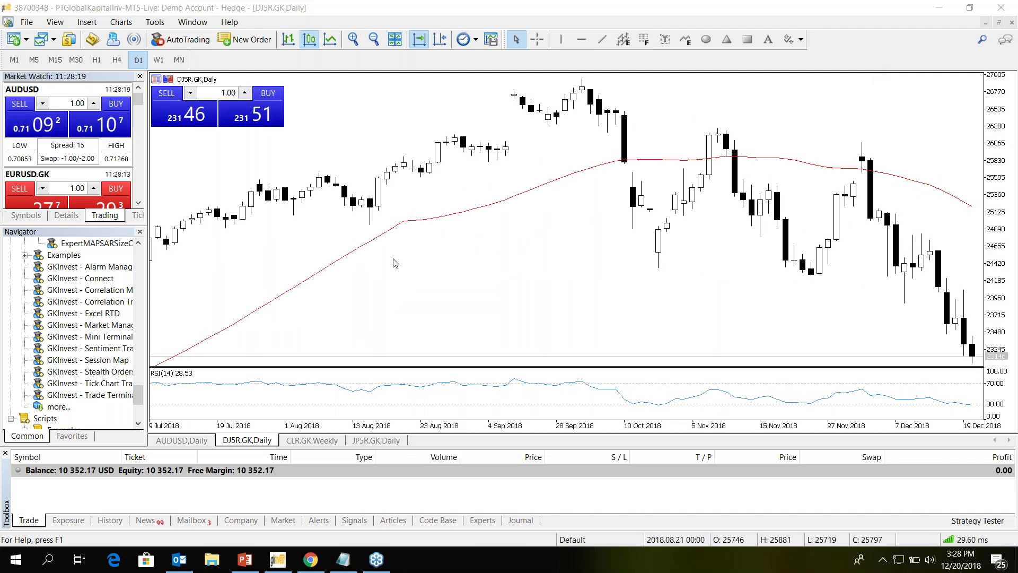
left_click(376, 441)
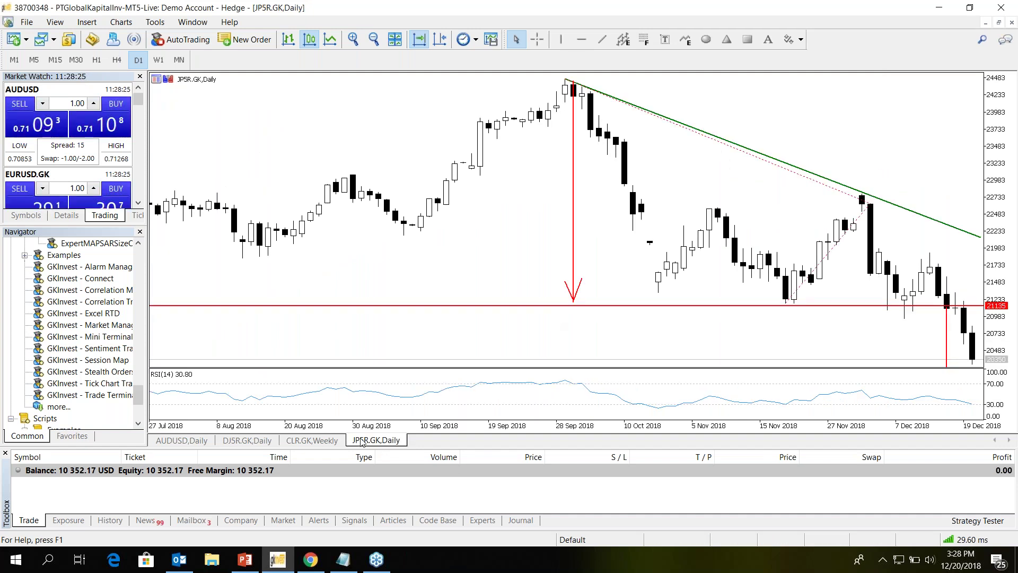
left_click(318, 441)
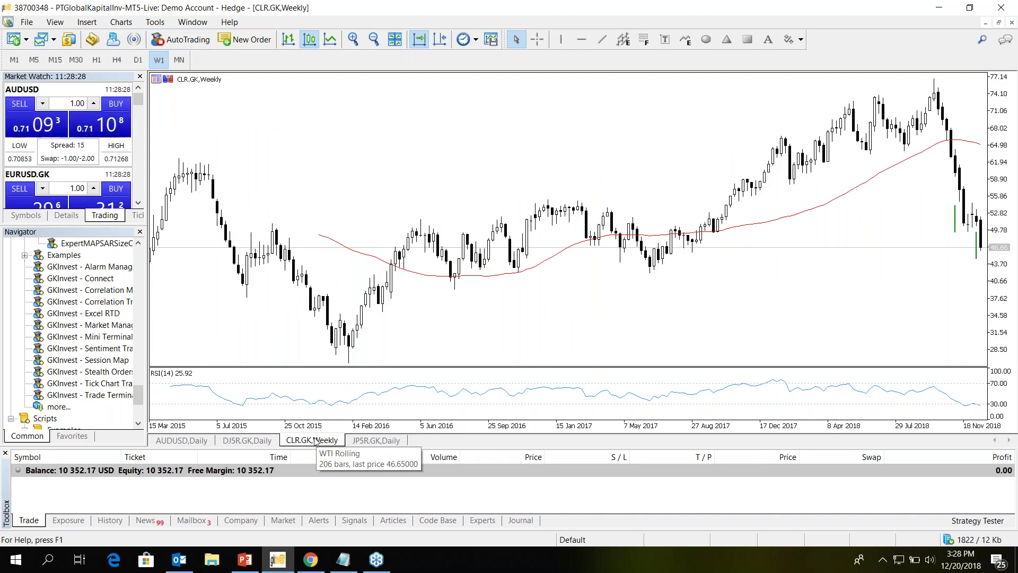
- Bring the PowerPoint deck to slide 5, 'Fitur – Fitur Baru MT5', then minimize it
left_click(255, 569)
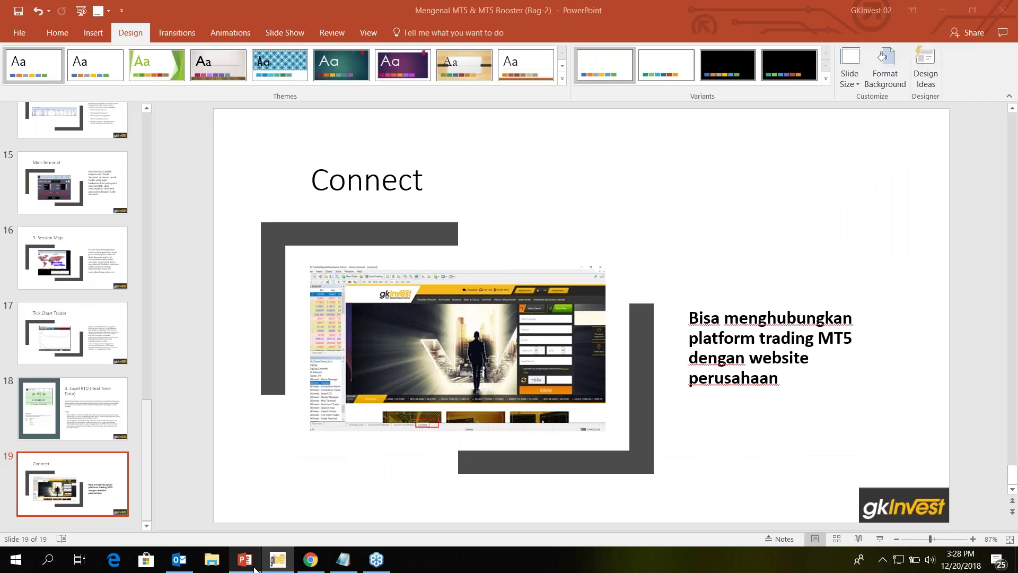
key("Home")
key("Down")
key("Down")
key("Down")
key("Down")
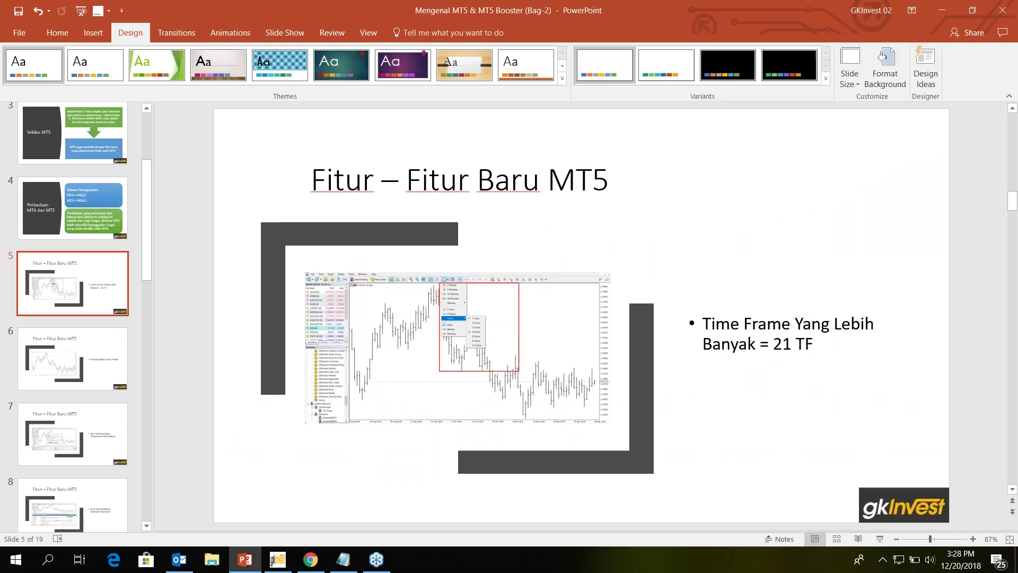
left_click(944, 14)
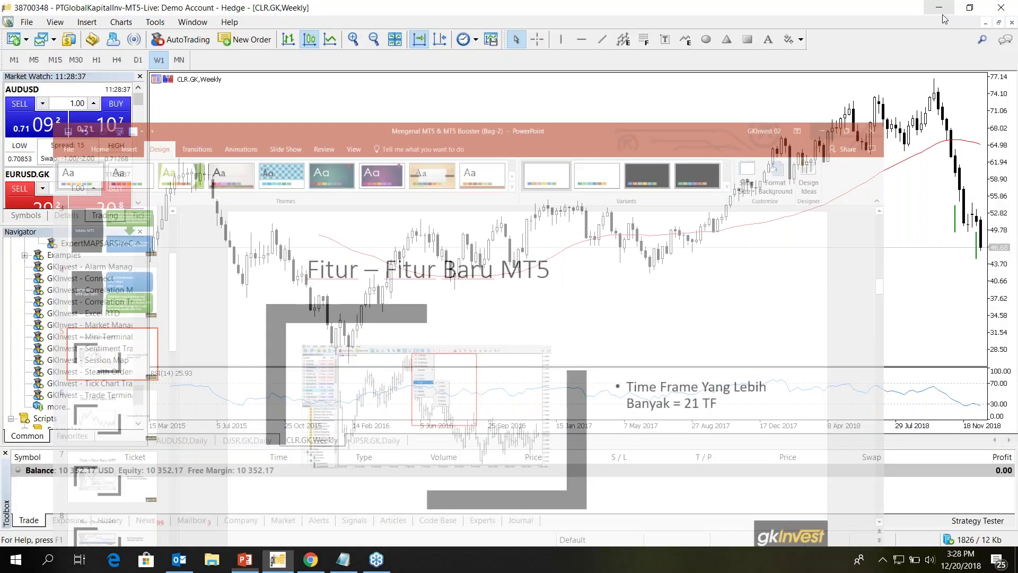
left_click(476, 39)
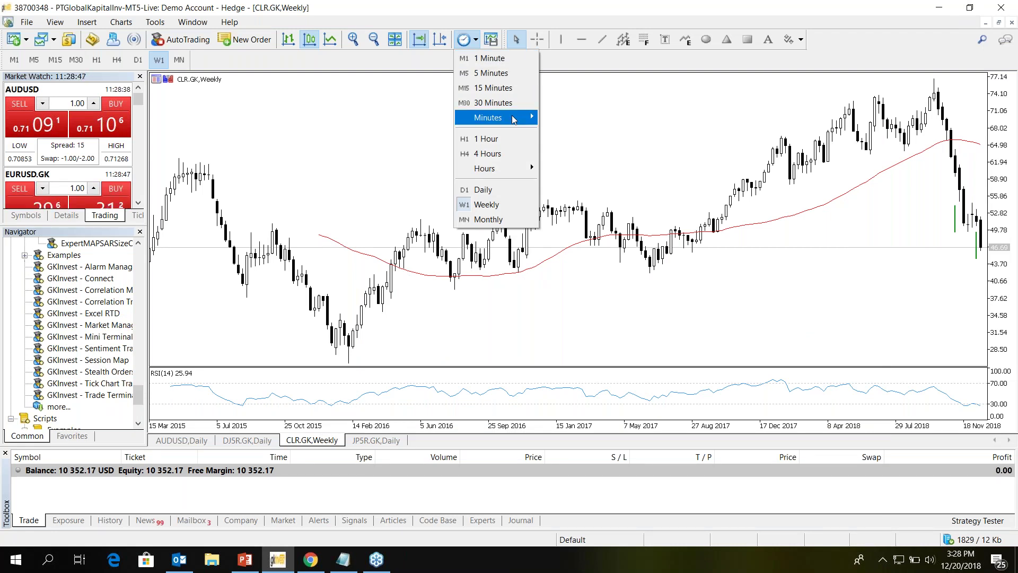
mouse_move(513, 119)
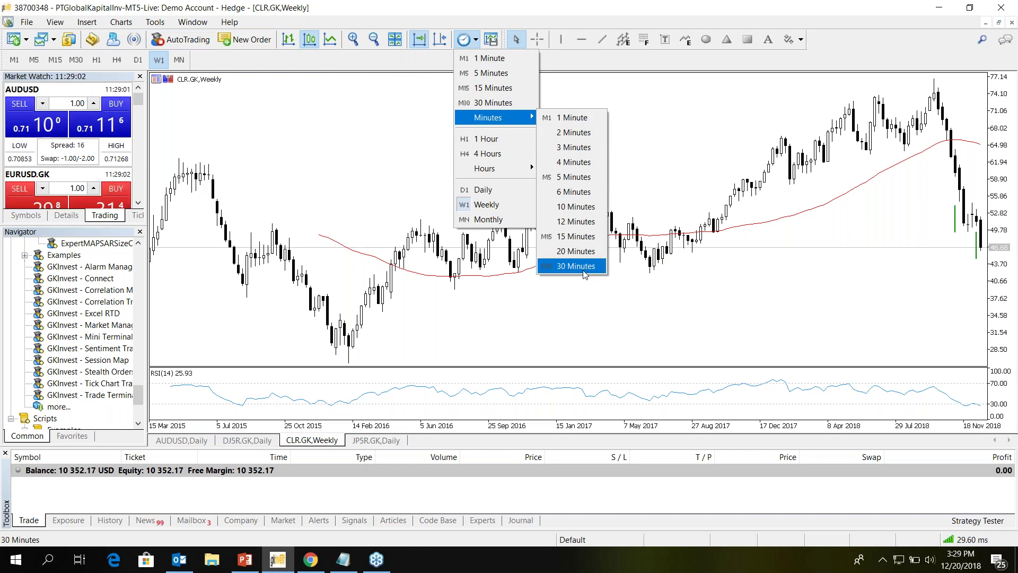
mouse_move(530, 173)
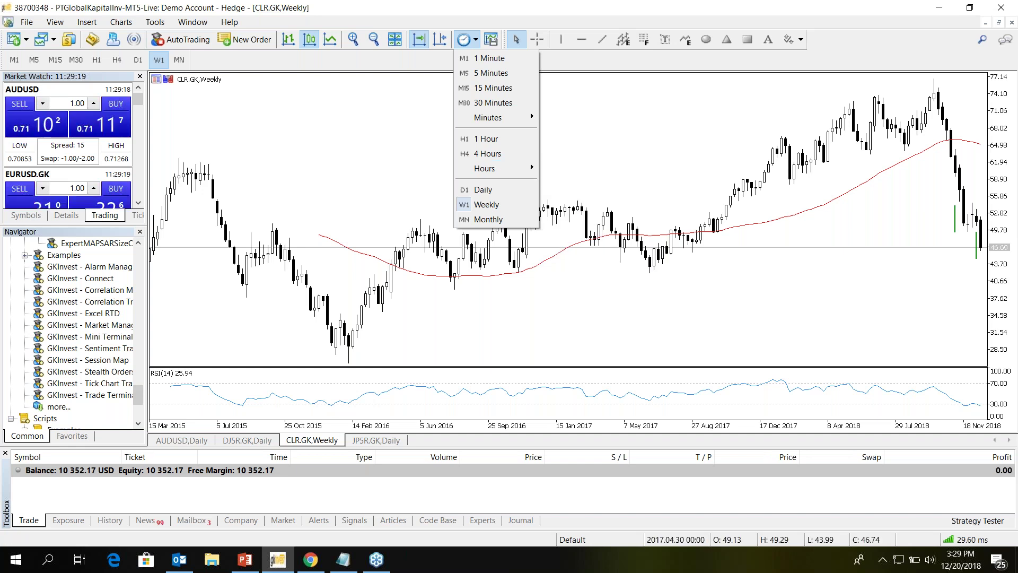
left_click(480, 47)
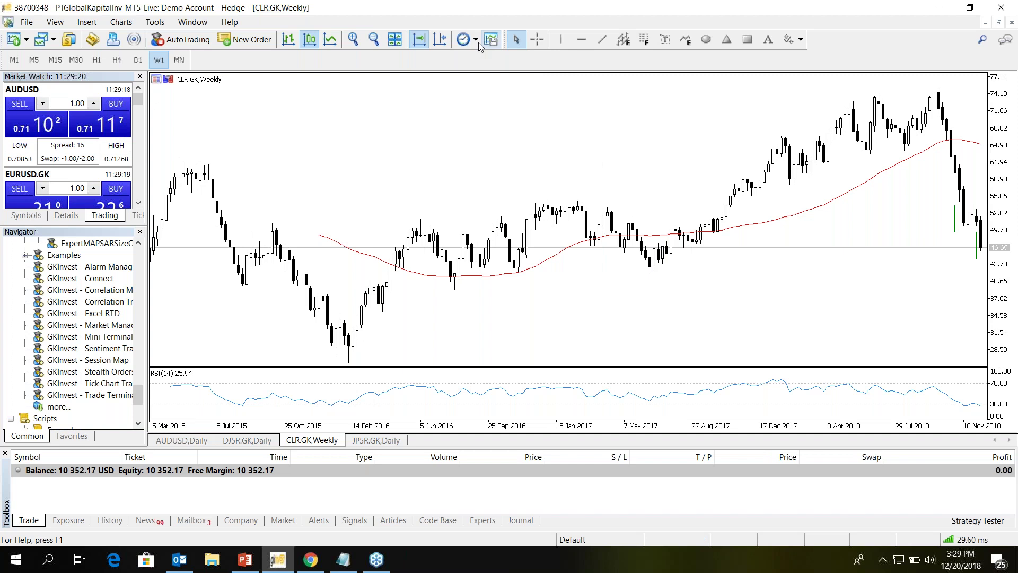
left_click(476, 41)
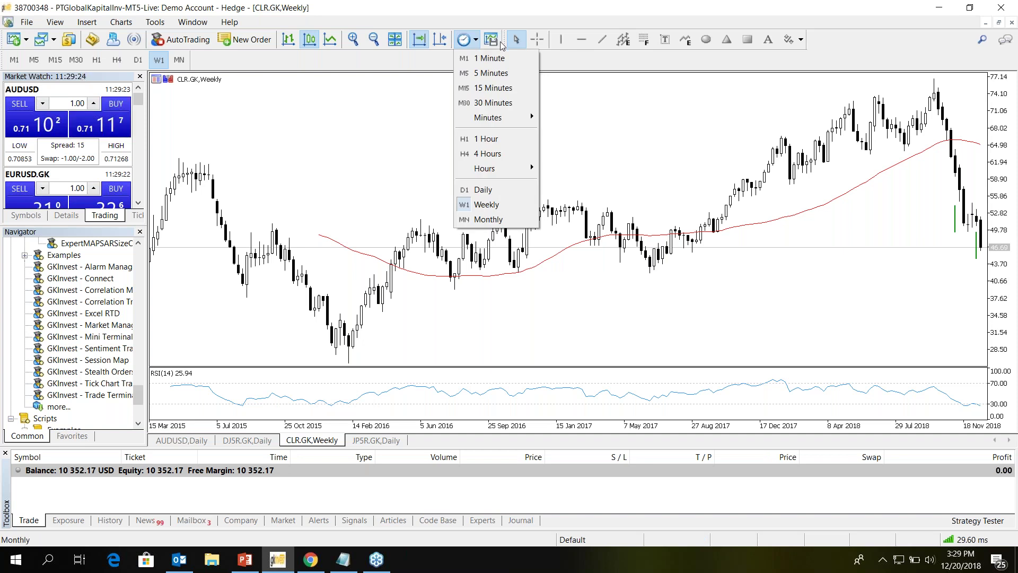
scroll(553, 117, "up", 3)
scroll(553, 117, "down", 3)
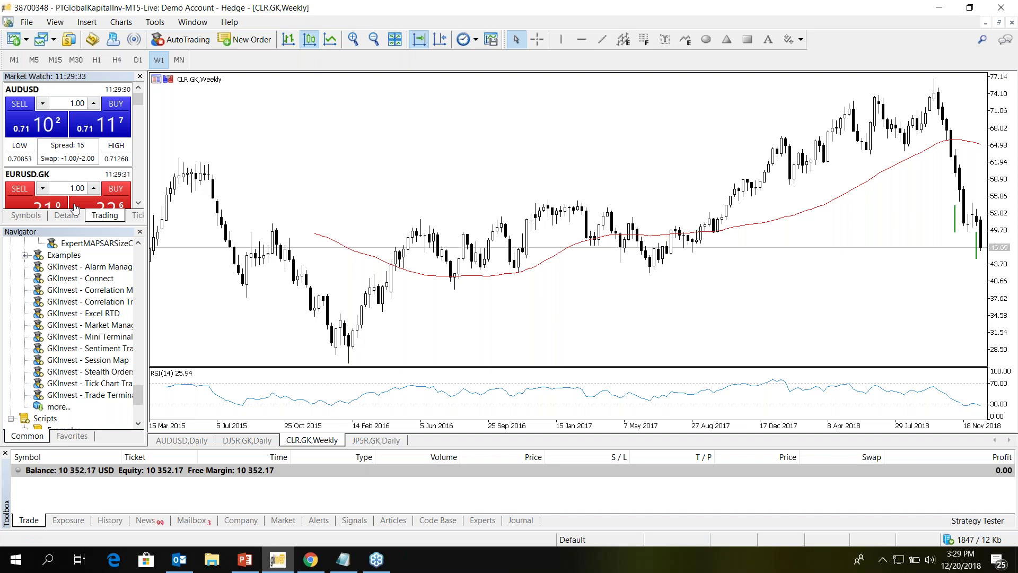
- Load EURUSD.GK from the Market Watch symbol list onto the CLR.GK chart window
left_click(25, 215)
left_click(77, 160)
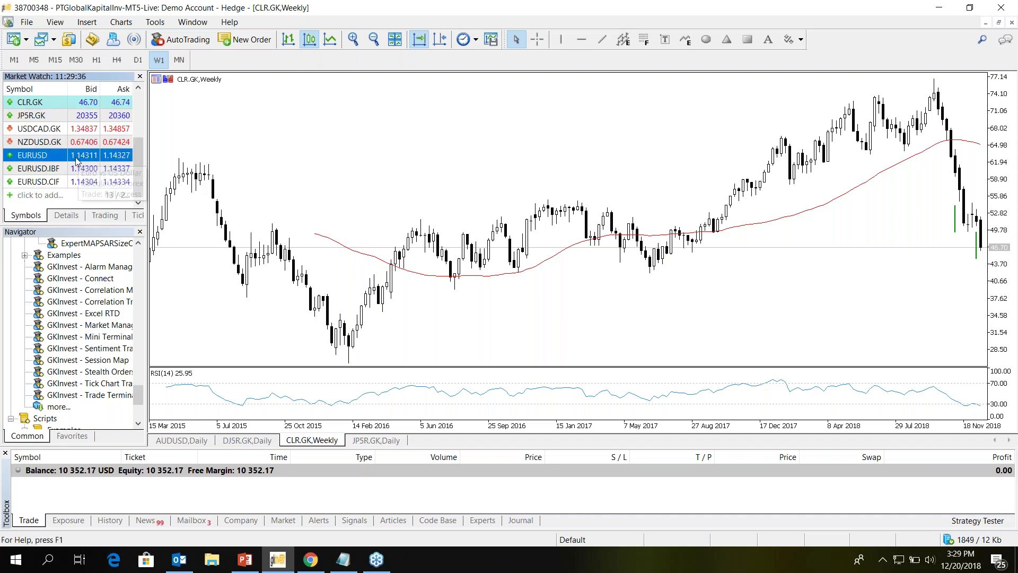
left_click_drag(76, 155, 834, 230)
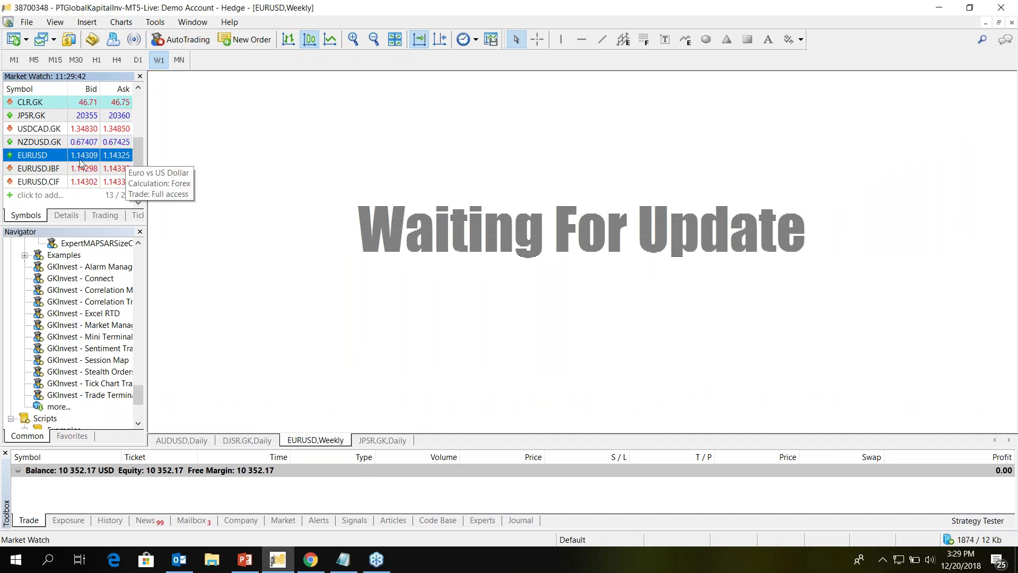
scroll(70, 154, "up", 2)
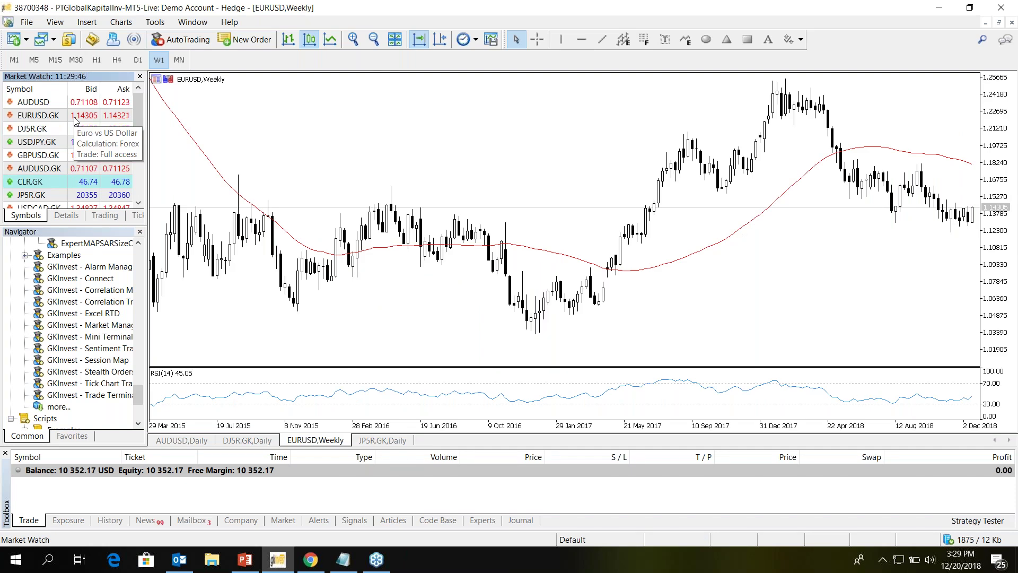
left_click_drag(76, 120, 461, 170)
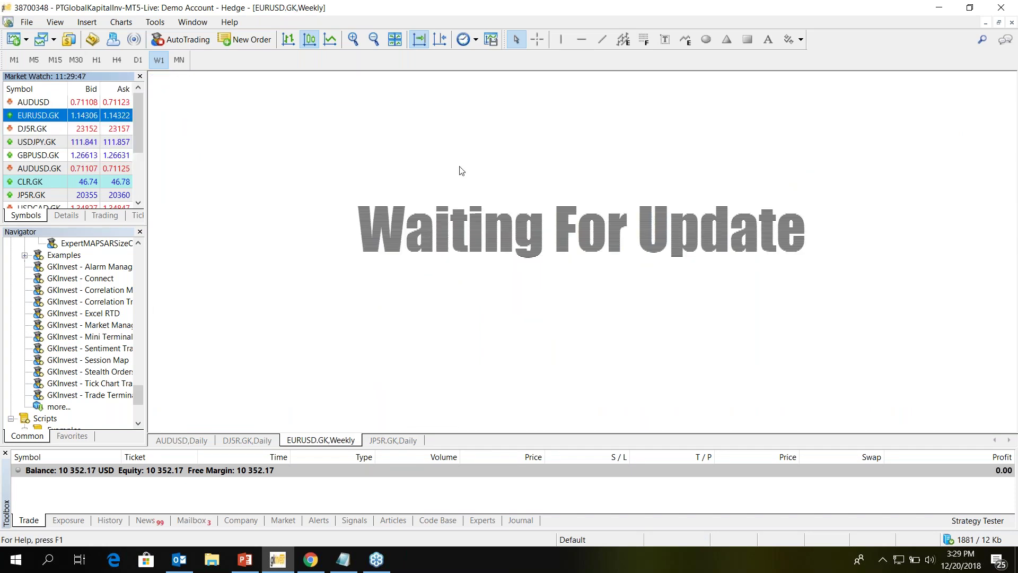
- Switch the EURUSD.GK chart to 4-hour bars and close the Toolbox panel
left_click(476, 40)
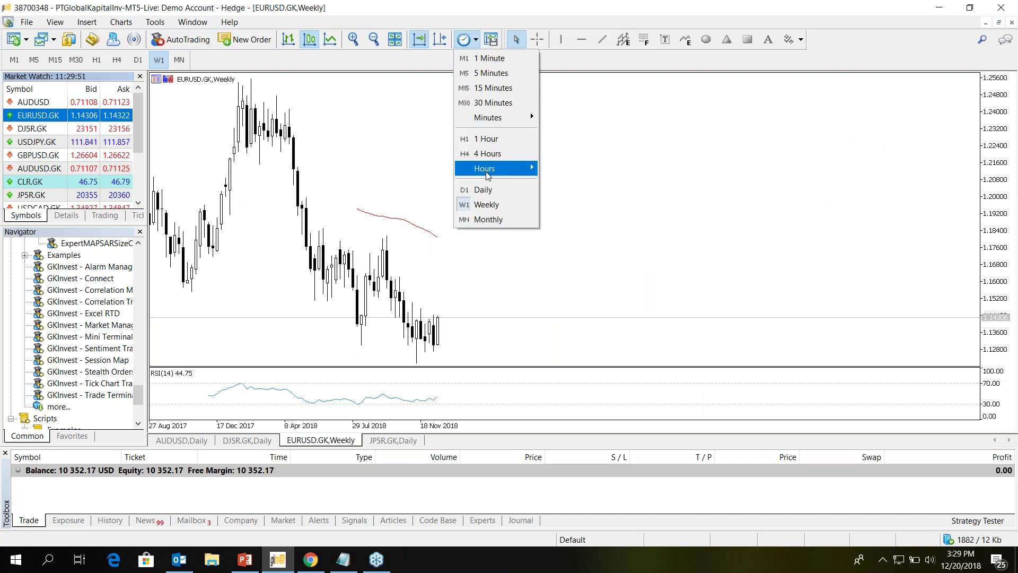
left_click(492, 191)
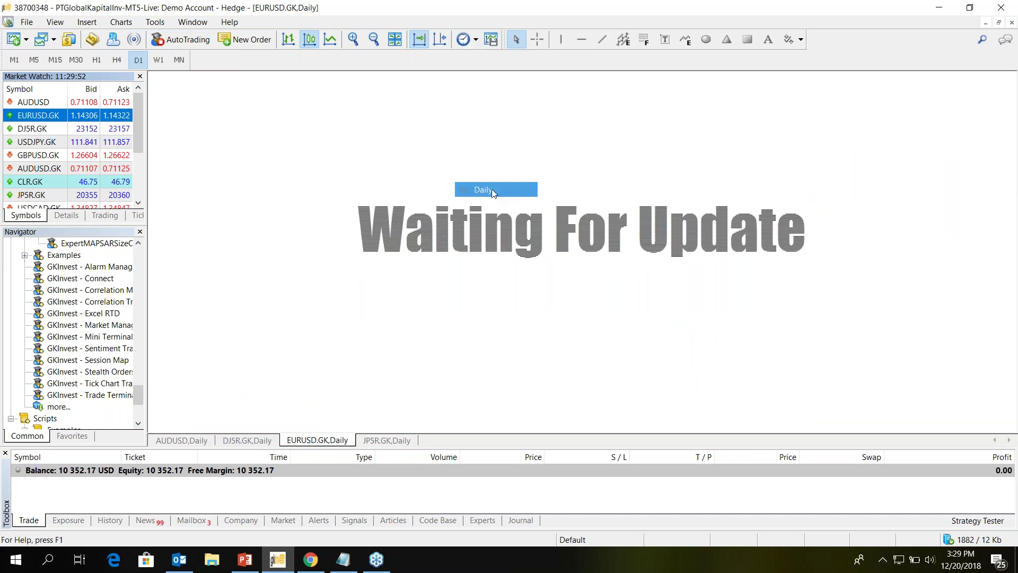
right_click(597, 166)
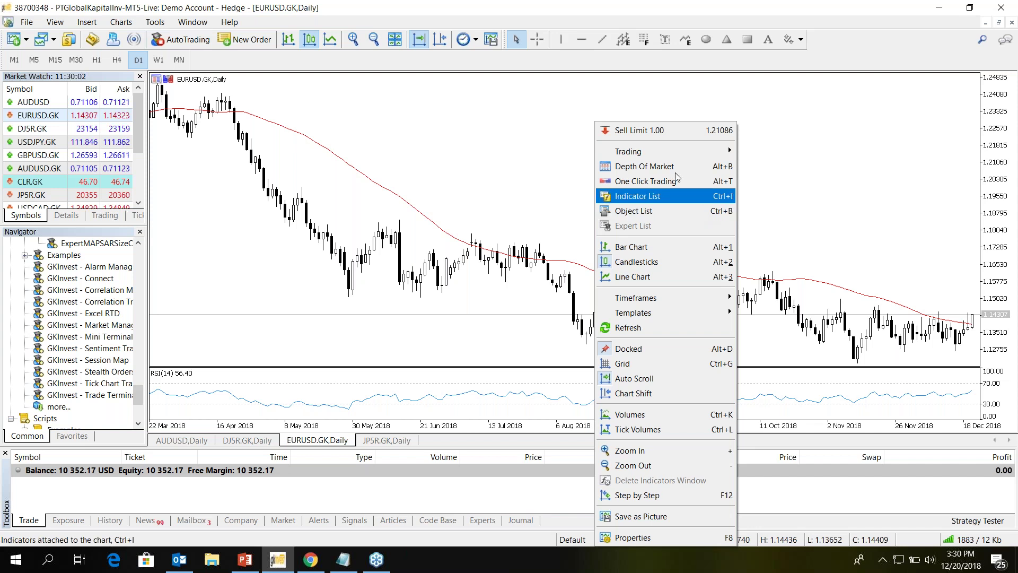
left_click(469, 40)
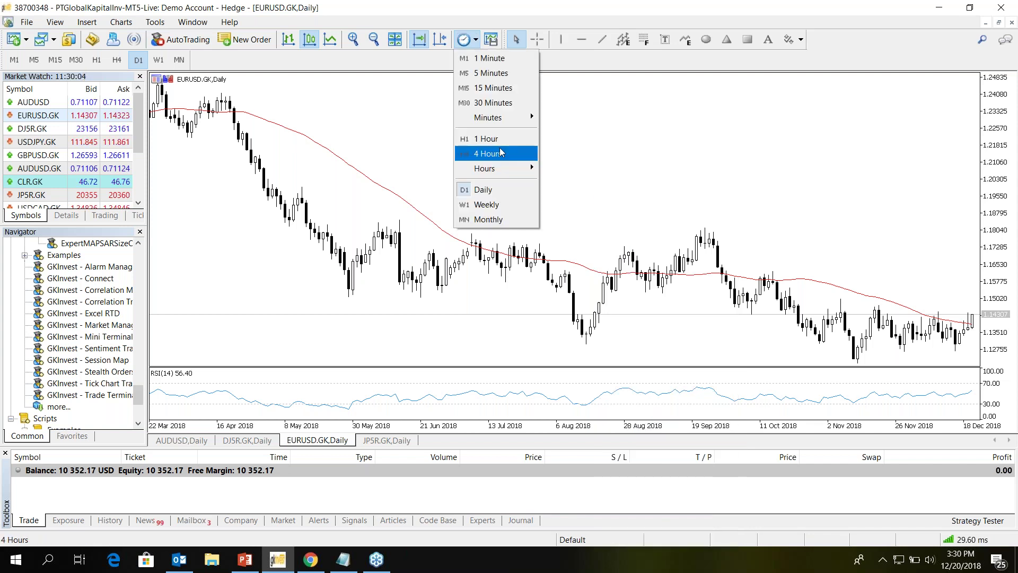
left_click(502, 154)
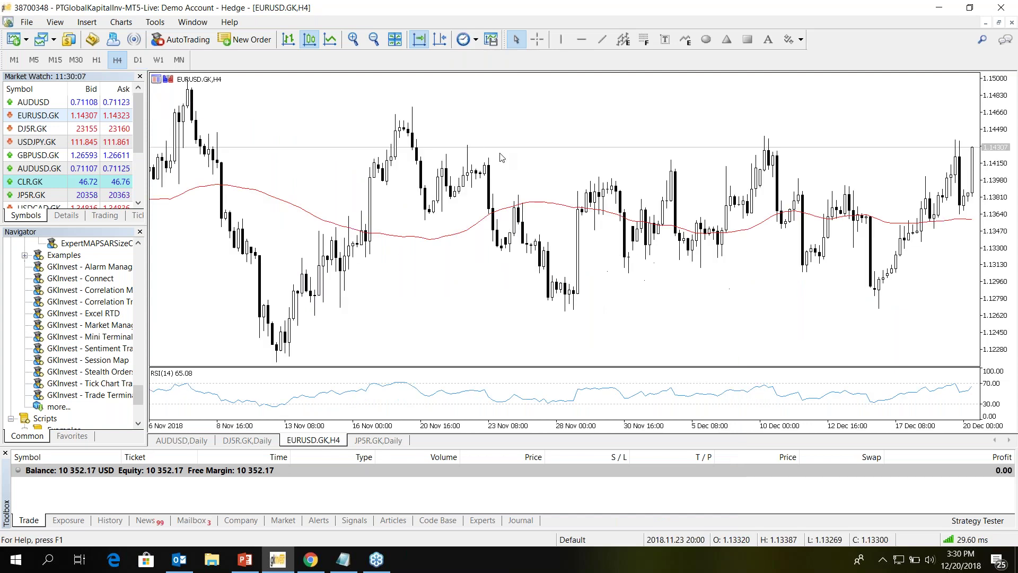
left_click(5, 453)
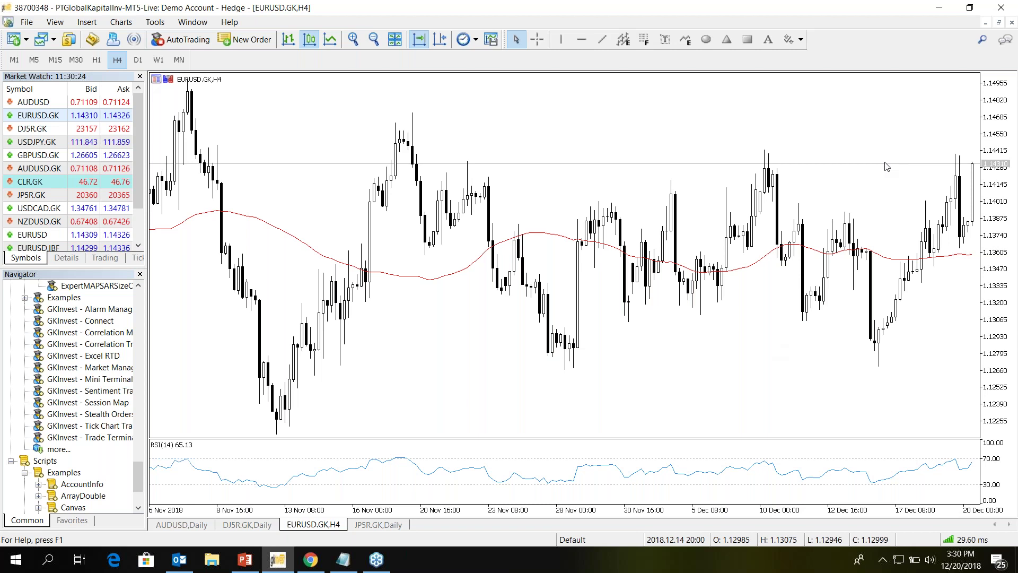
- Switch the EURUSD.GK chart to 1-hour bars from its right-click Timeframes menu
right_click(597, 106)
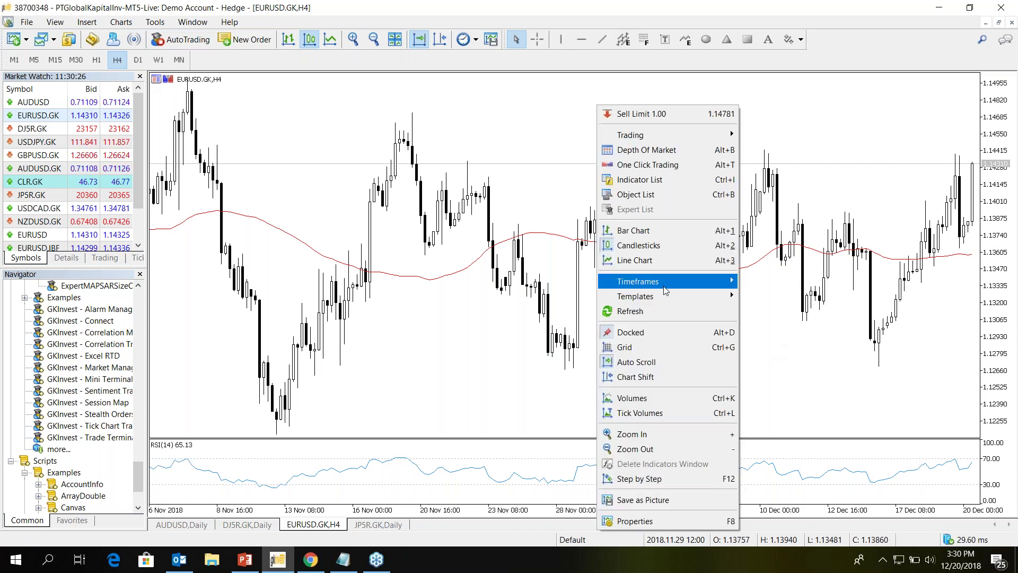
mouse_move(664, 286)
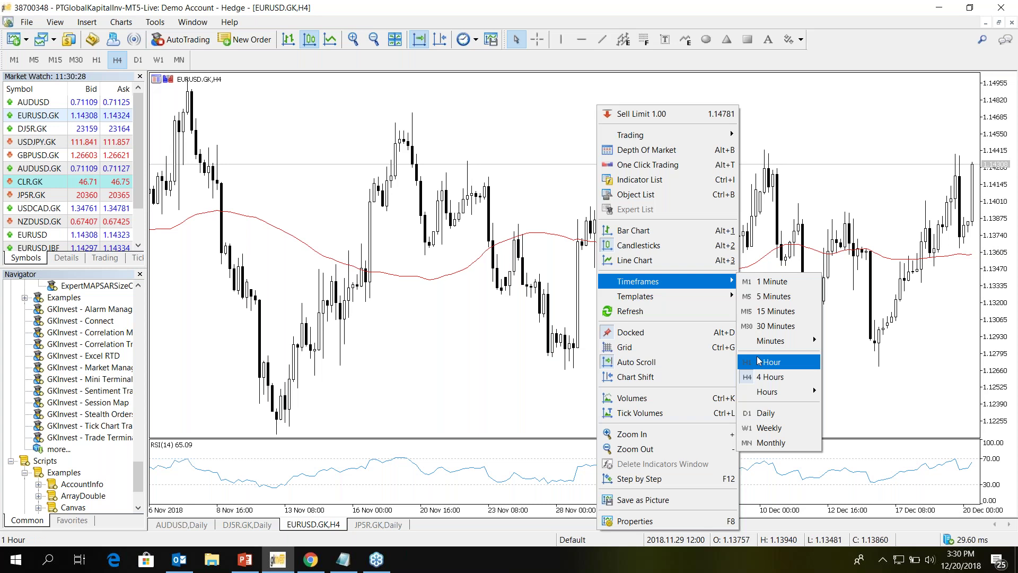
left_click(759, 361)
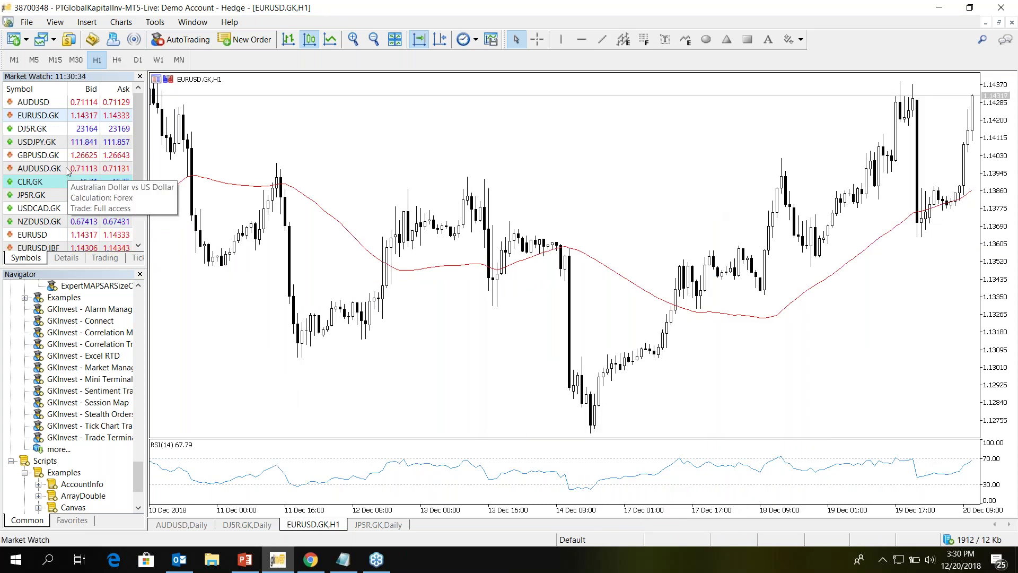
- Look over the AUDUSD and JP5R.GK daily charts, then return to EURUSD.GK H1
left_click(182, 523)
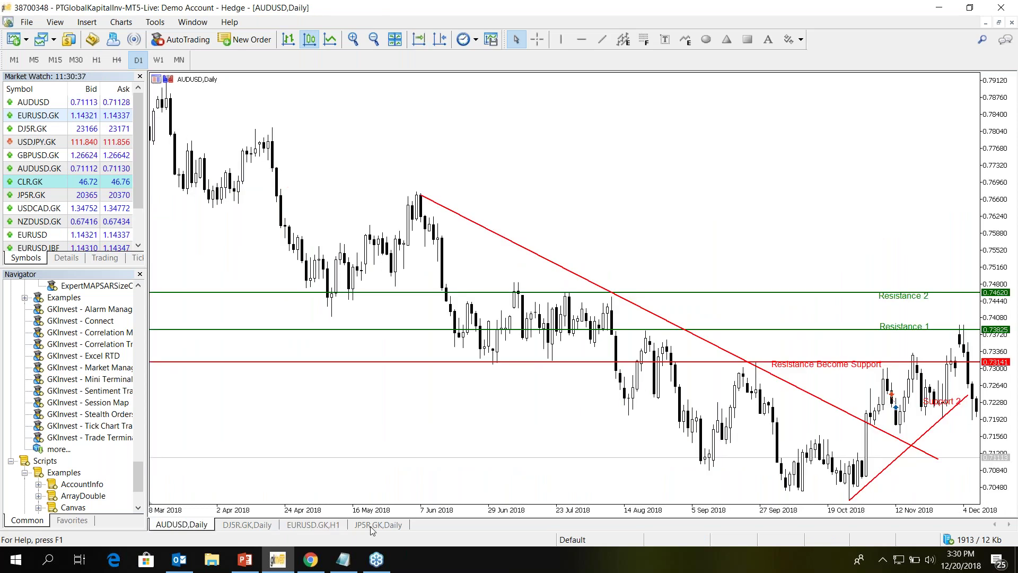
left_click(372, 525)
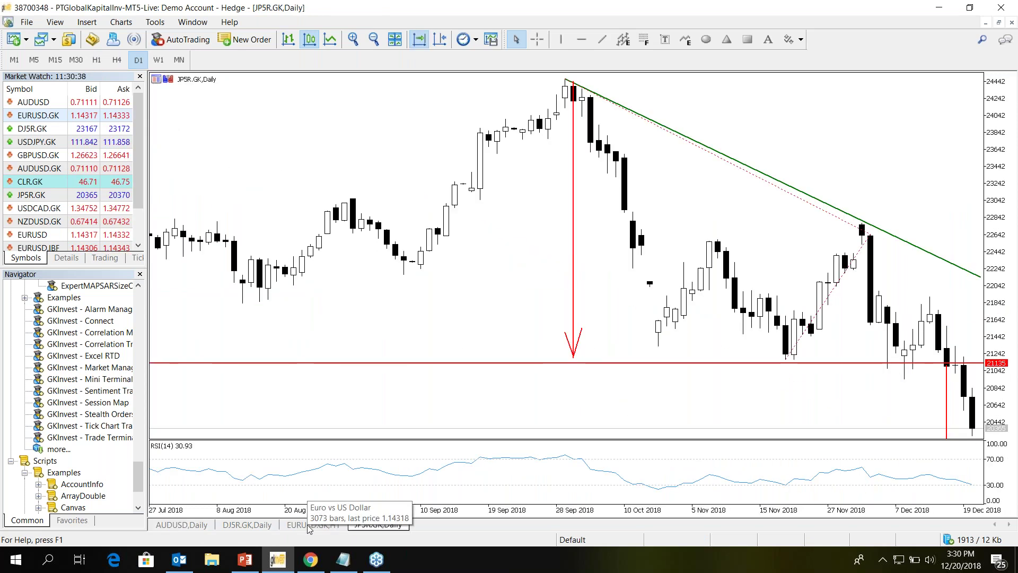
left_click(307, 523)
- Place a 0.1-lot Buy by Market order for EURUSD.GK
key("F9")
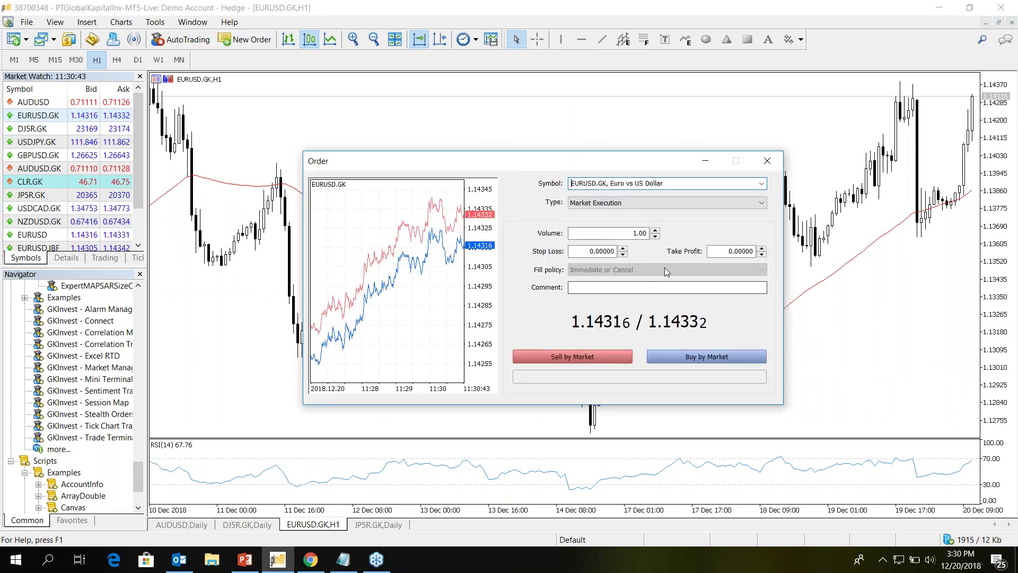
double_click(635, 233)
type("0.")
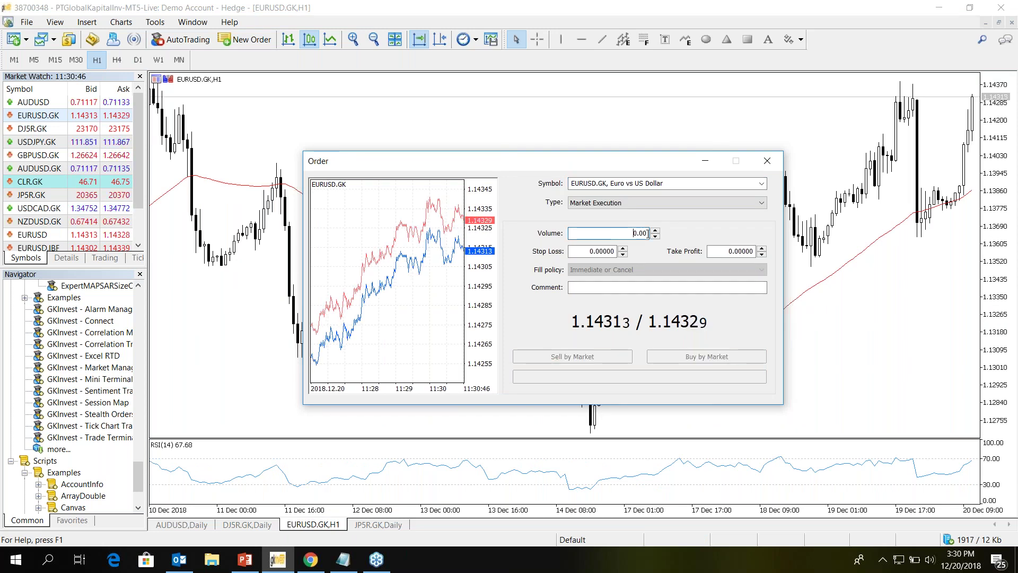
type("1")
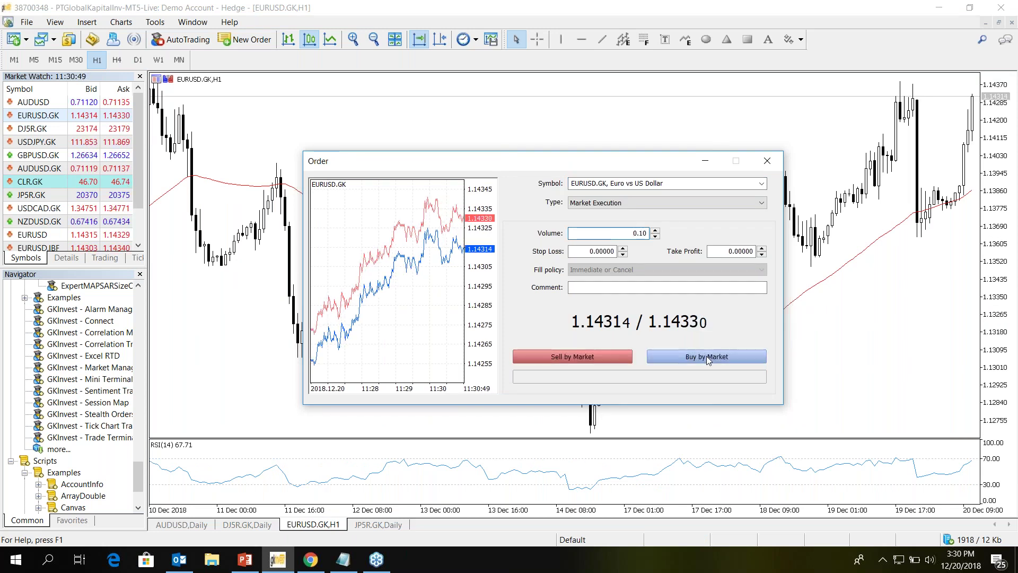
left_click(706, 356)
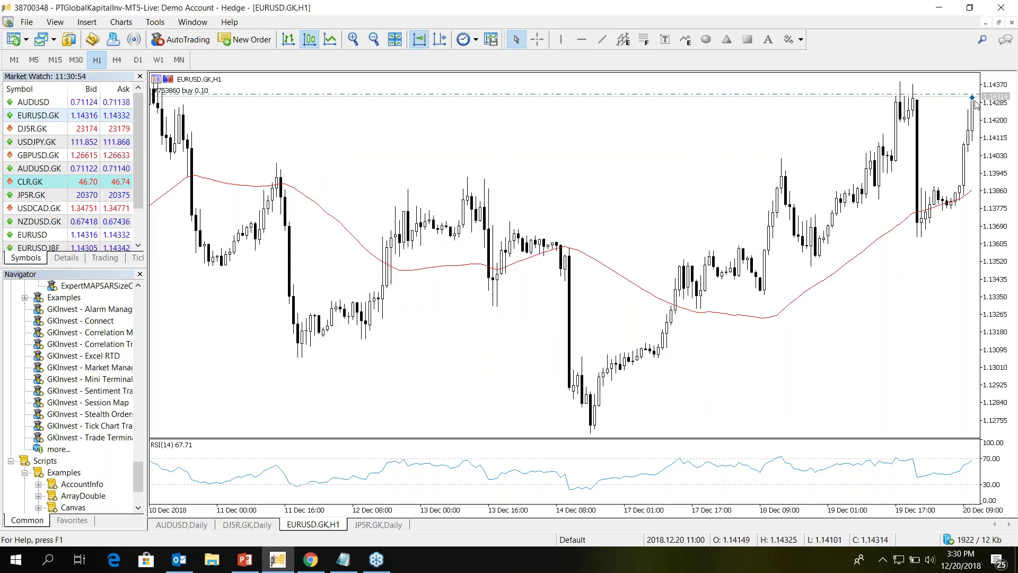
- Compress the chart's price scale vertically to show a wider price range
mouse_move(972, 98)
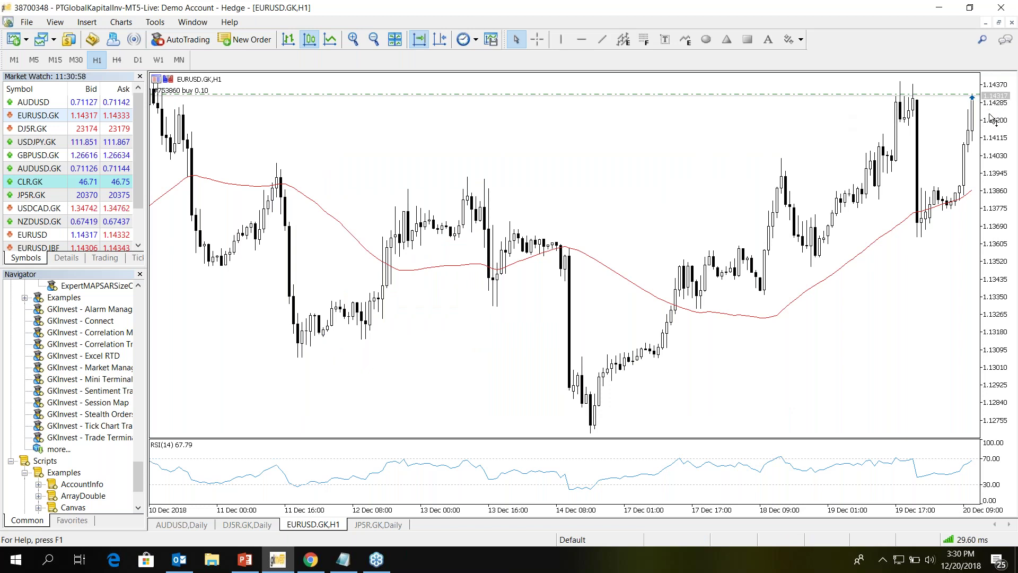
left_click_drag(990, 120, 987, 157)
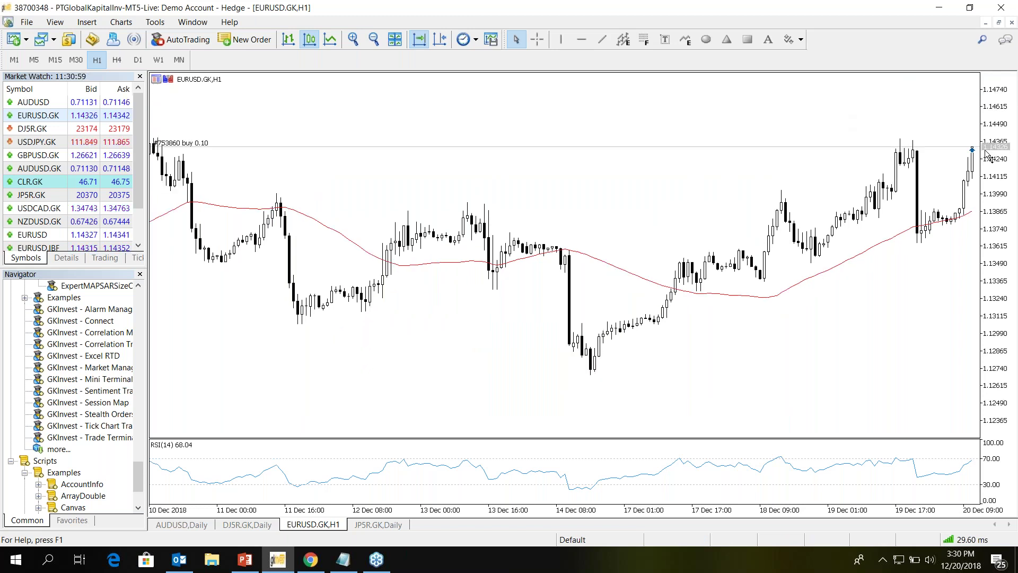
mouse_move(972, 150)
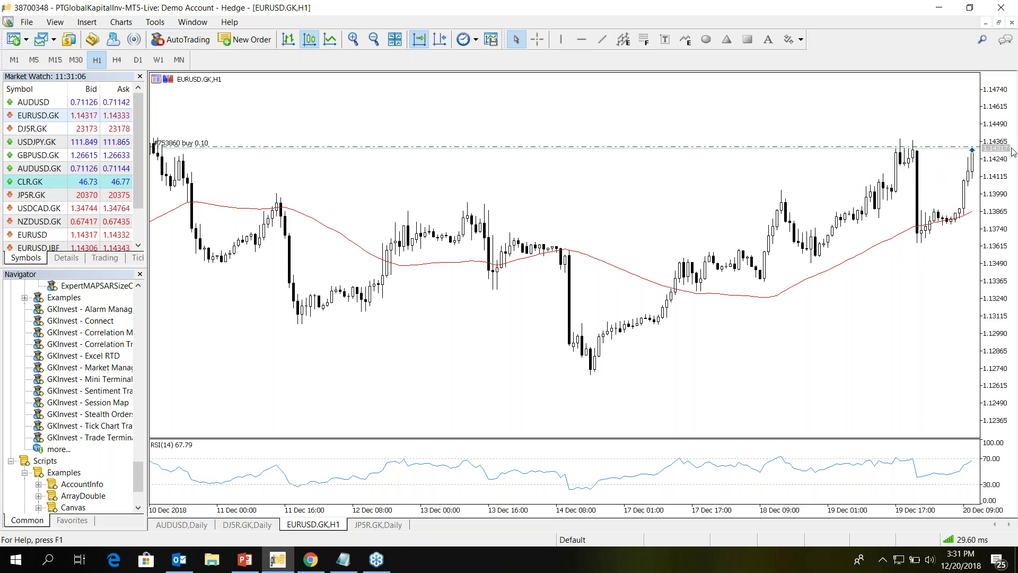
mouse_move(971, 150)
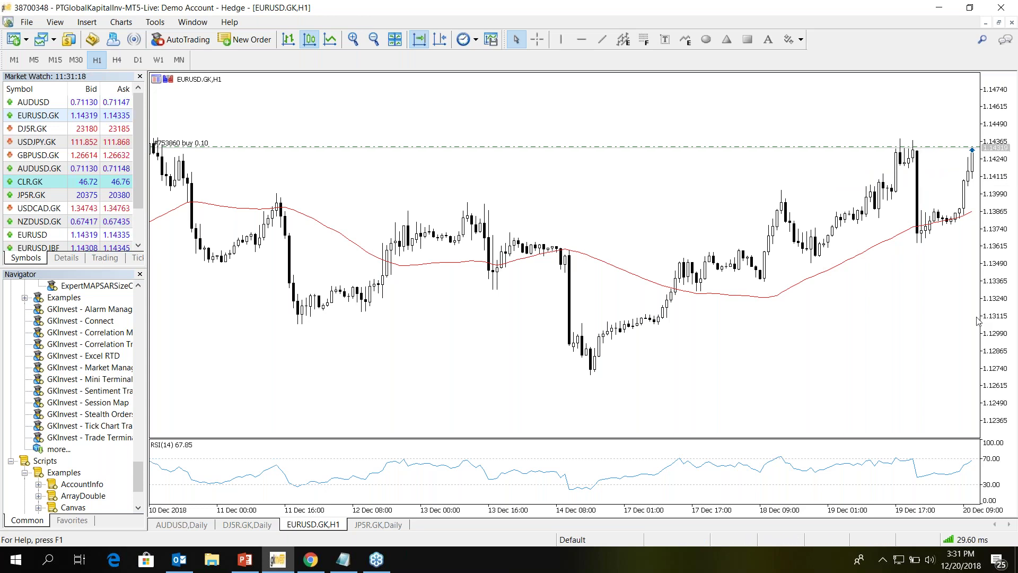
- Show the Toolbox from the View menu to list the open position
left_click(86, 22)
key("Left")
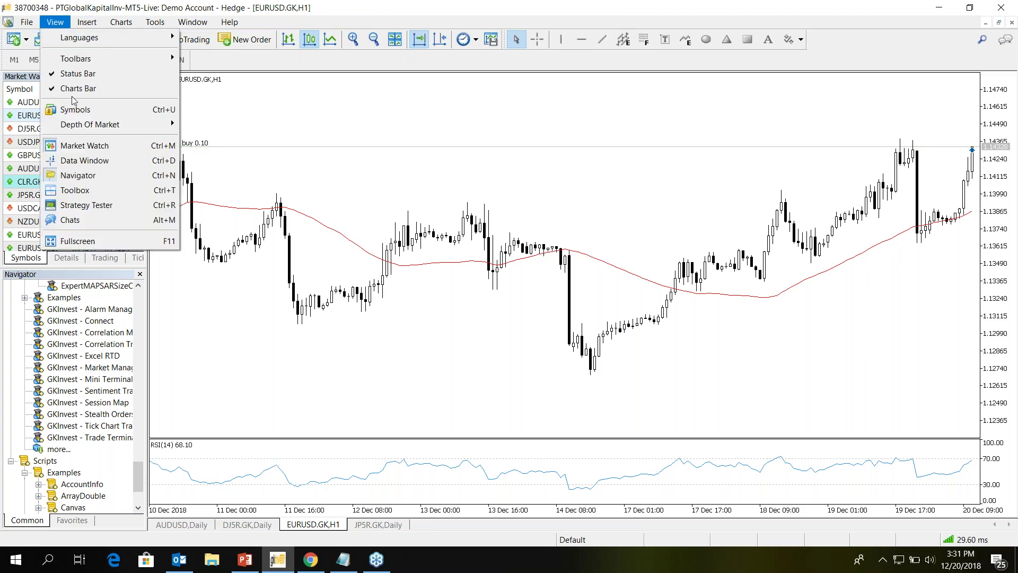
left_click(74, 190)
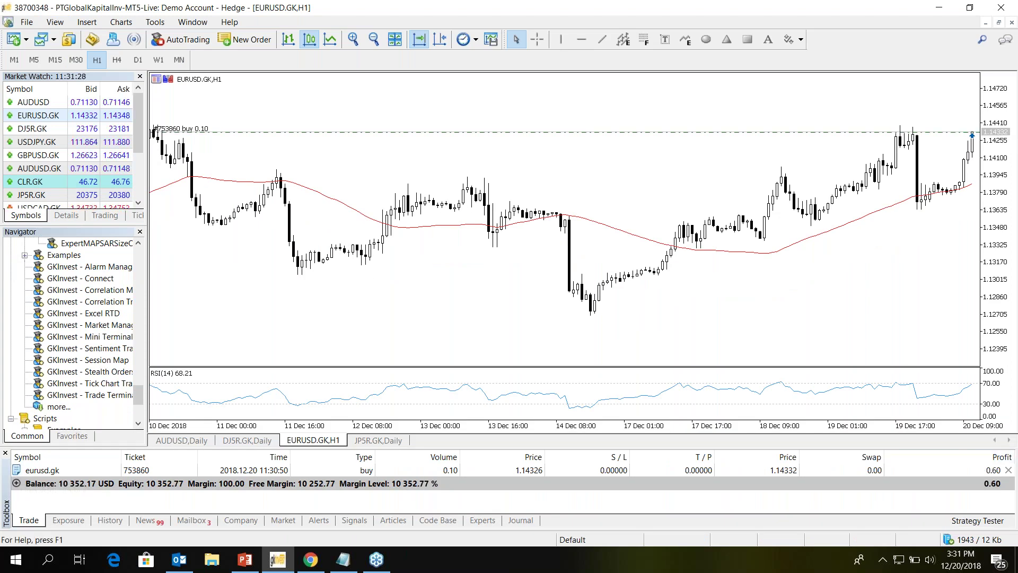
- Close the 0.10-lot EURUSD.GK buy, set the chart to 1-minute bars, and show the Mailbox
left_click(1008, 470)
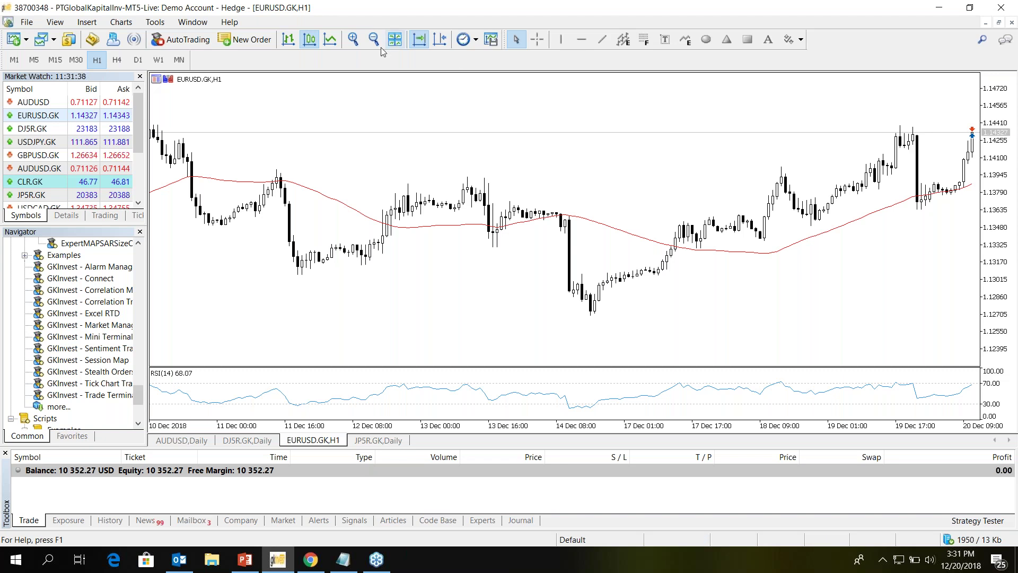
left_click(475, 39)
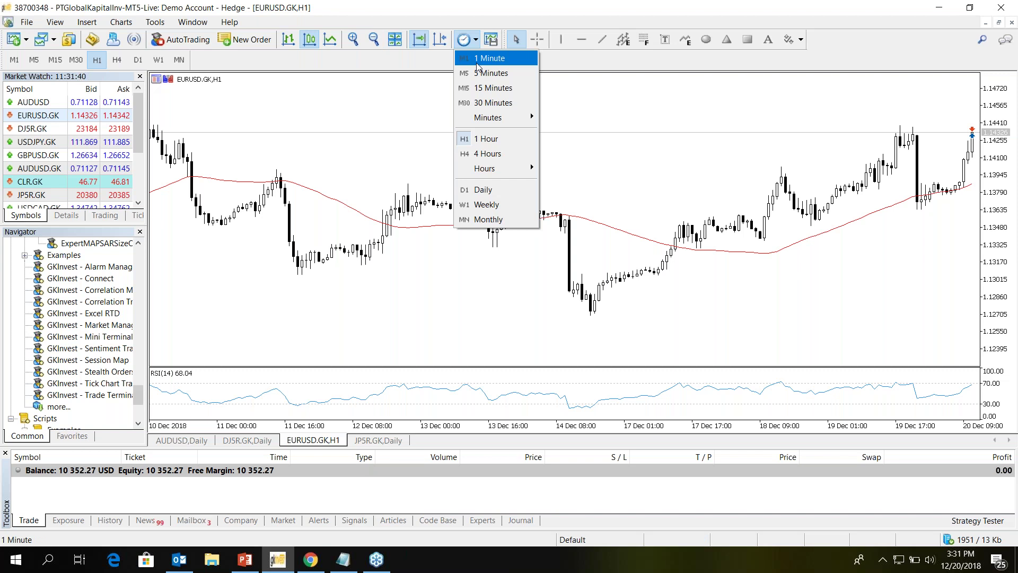
left_click(478, 62)
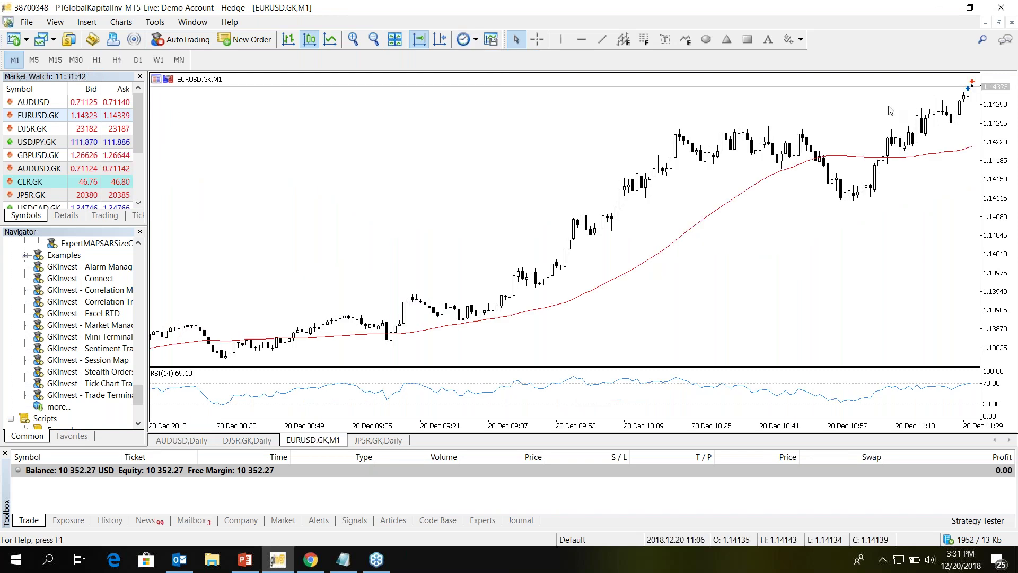
mouse_move(969, 90)
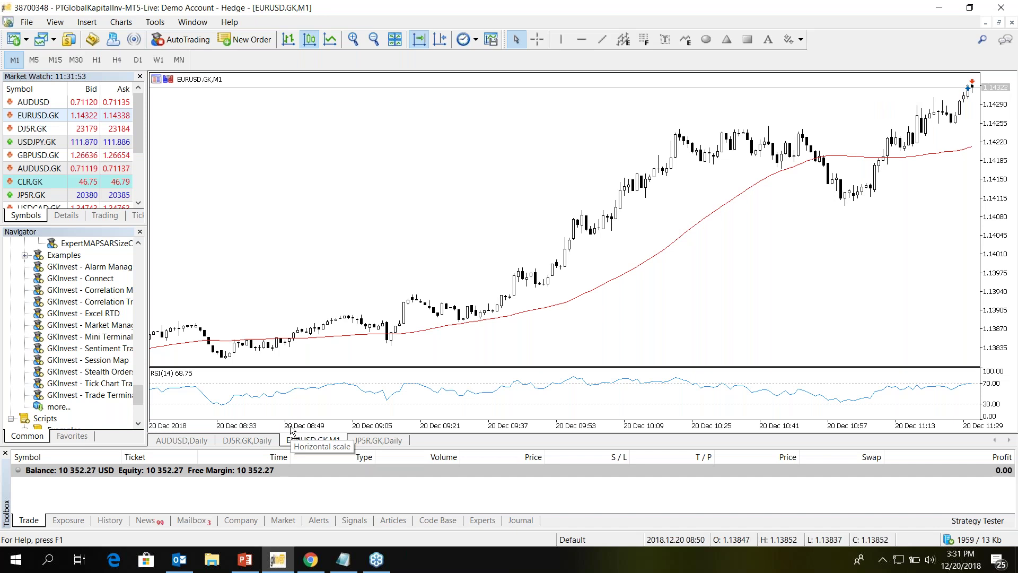
left_click(191, 521)
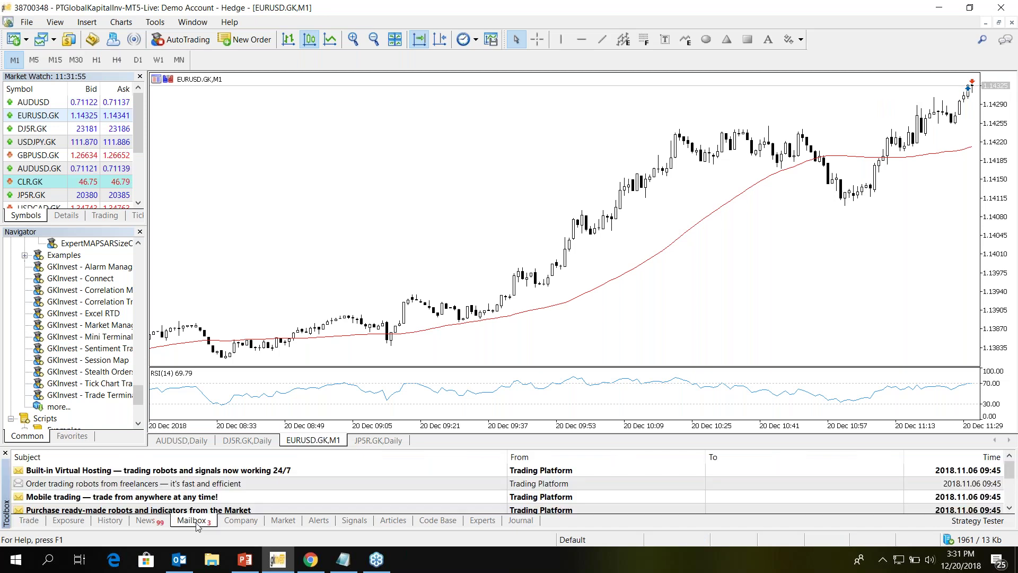
- Open and read the 'Trading Signals and copy trading' mailbox message, then close it
left_click(229, 471)
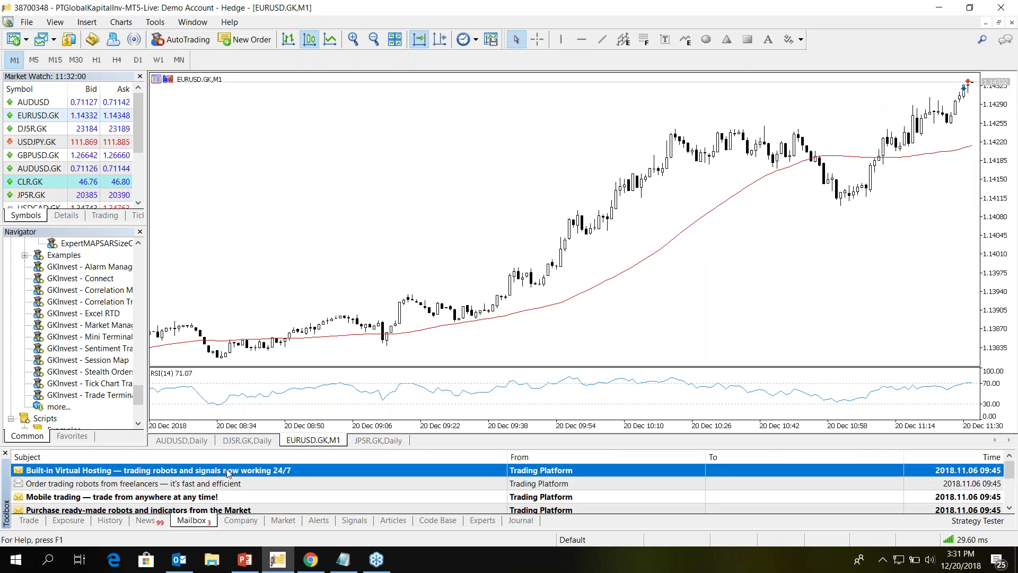
scroll(228, 472, "down", 3)
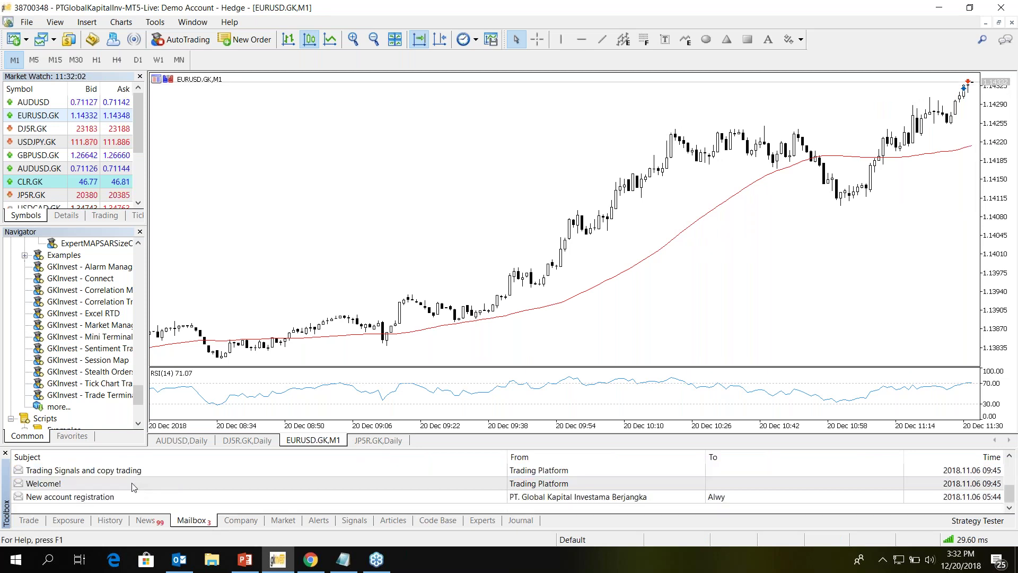
double_click(103, 473)
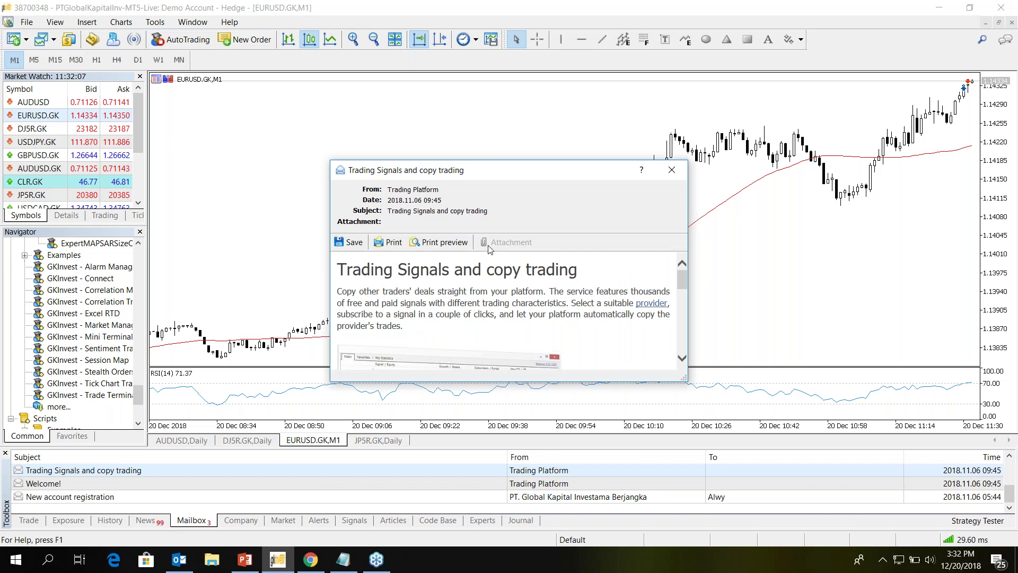
scroll(523, 211, "up", 5)
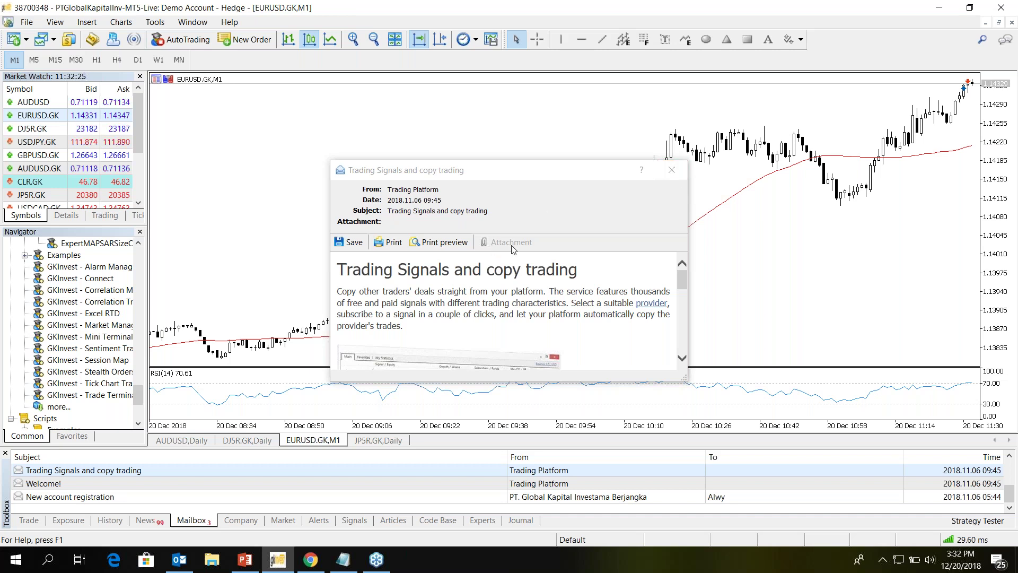
left_click(677, 173)
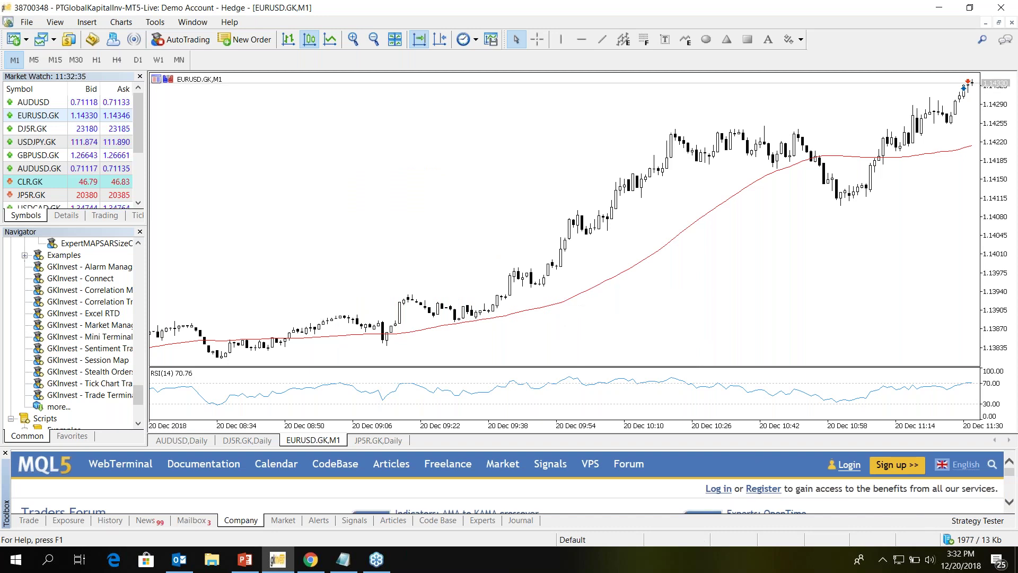
- Enlarge the Toolbox panel, scroll the economic calendar, then show the History tab
left_click_drag(698, 448, 699, 304)
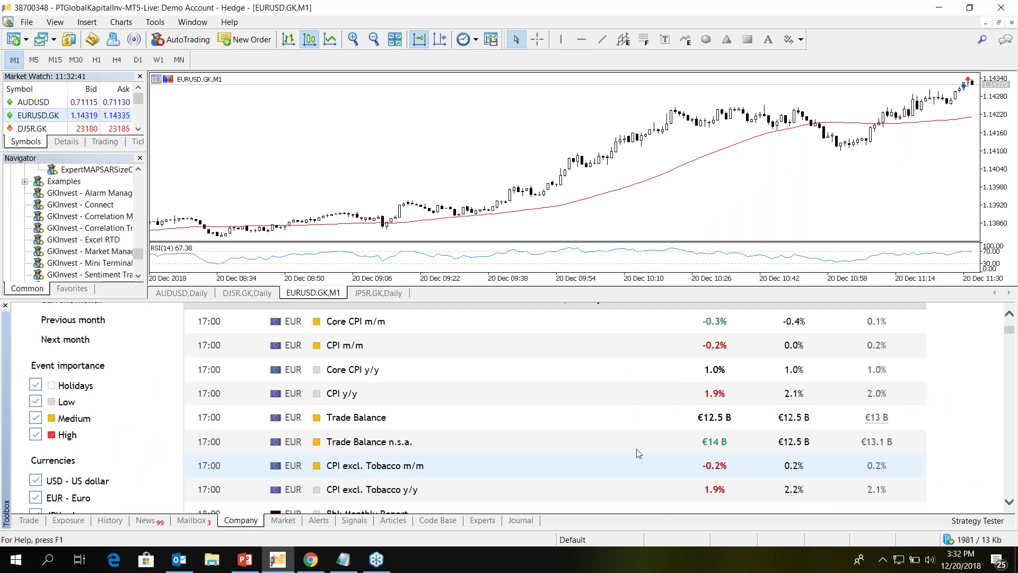
scroll(637, 449, "up", 3)
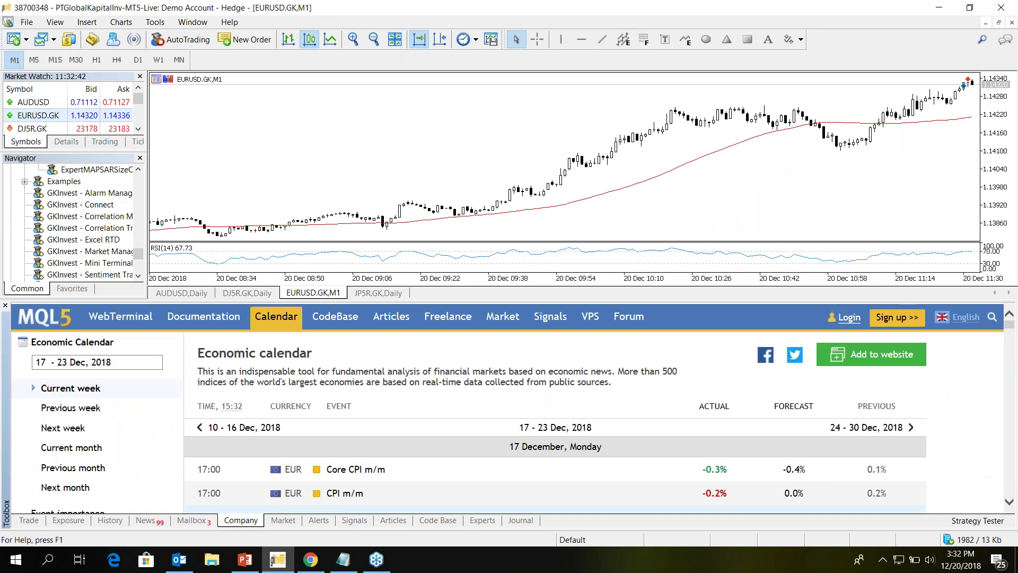
scroll(599, 408, "down", 2)
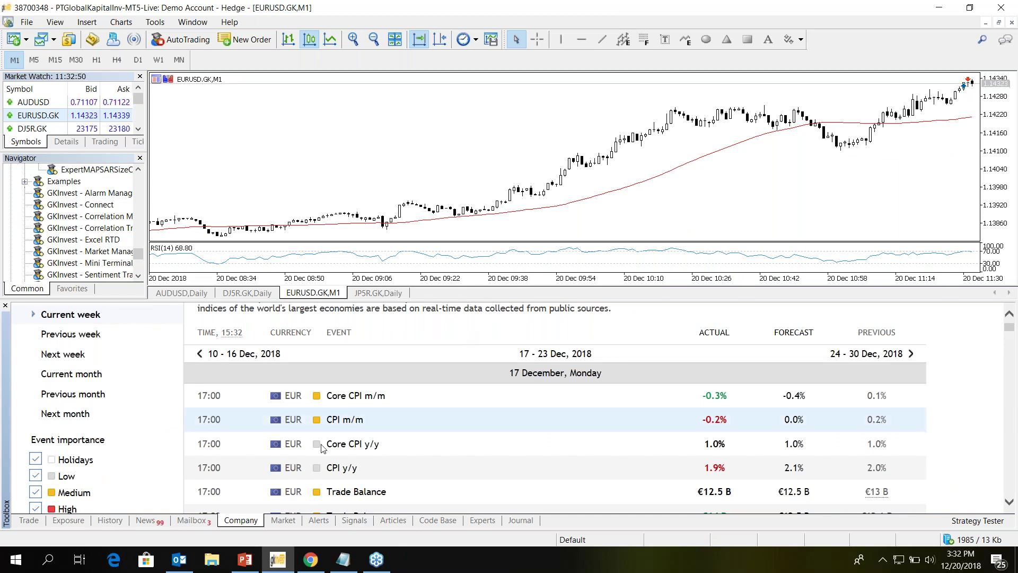
left_click(109, 521)
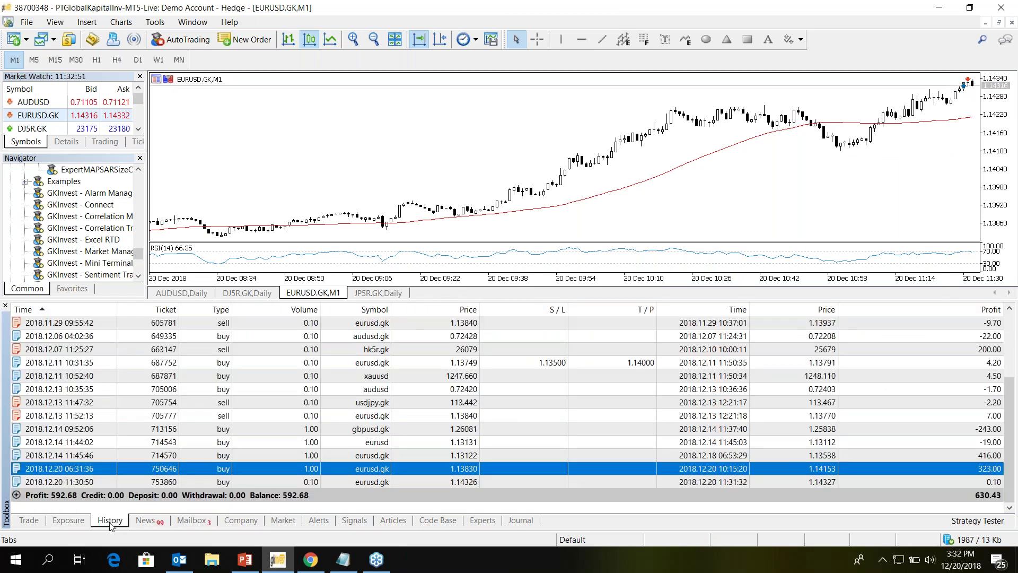
- Export the history via Report > Open XML (MS Office Excel 2007) and save the .xlsx file
right_click(609, 347)
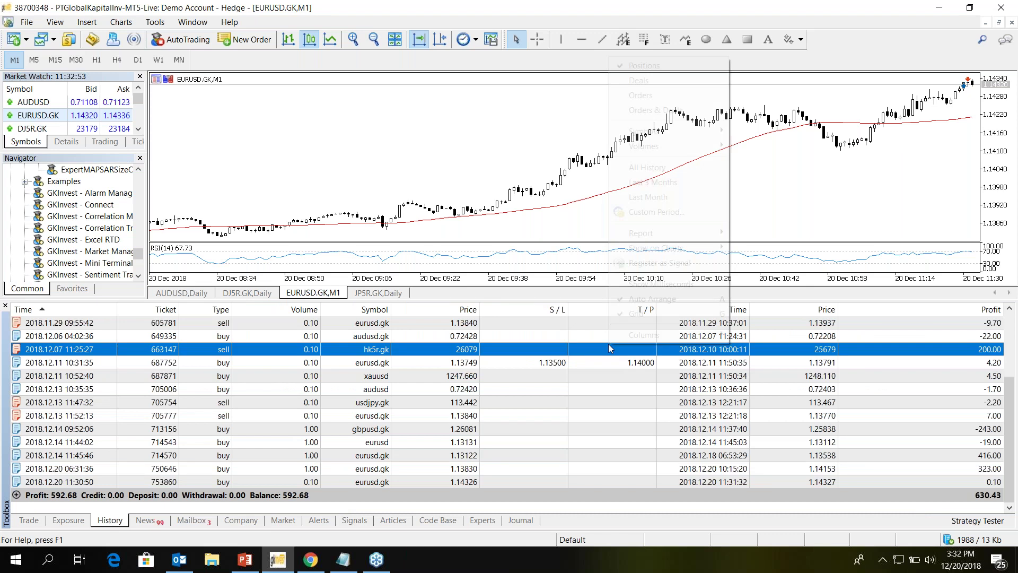
mouse_move(653, 233)
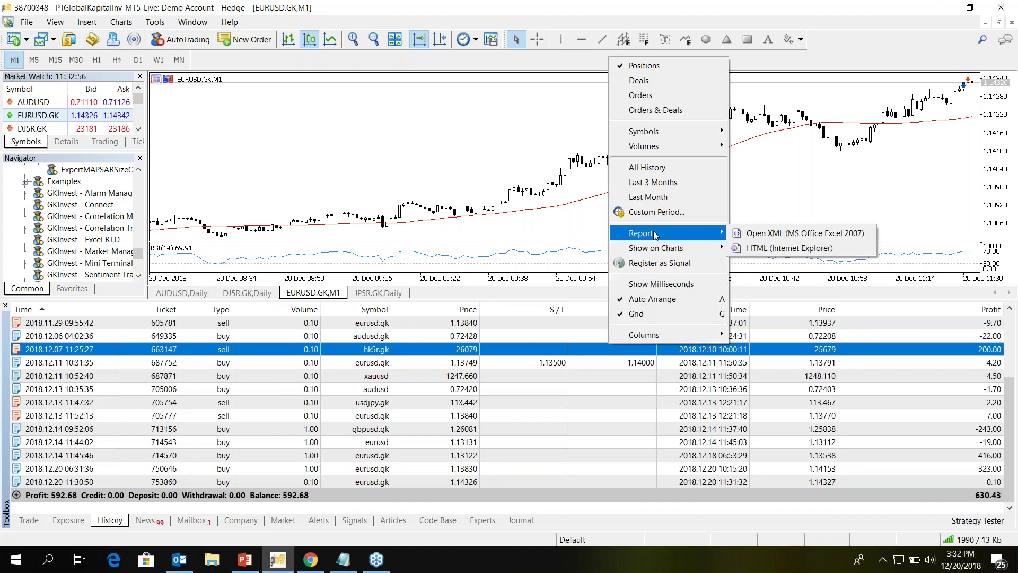
left_click(785, 233)
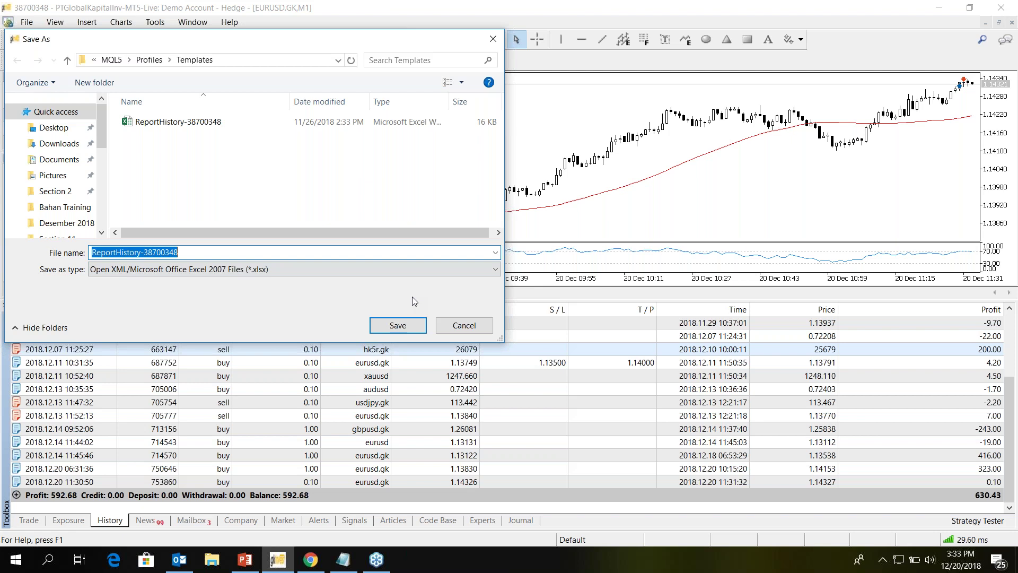
key("Return")
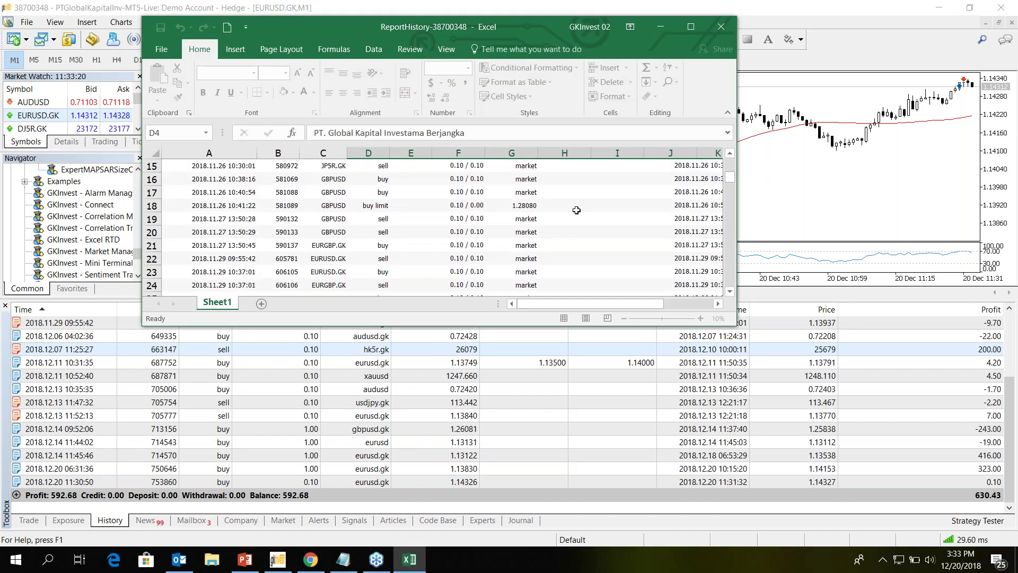
- Maximize the Excel report, review the 10 352.27 balance and graph, then close it
scroll(578, 212, "down", 16)
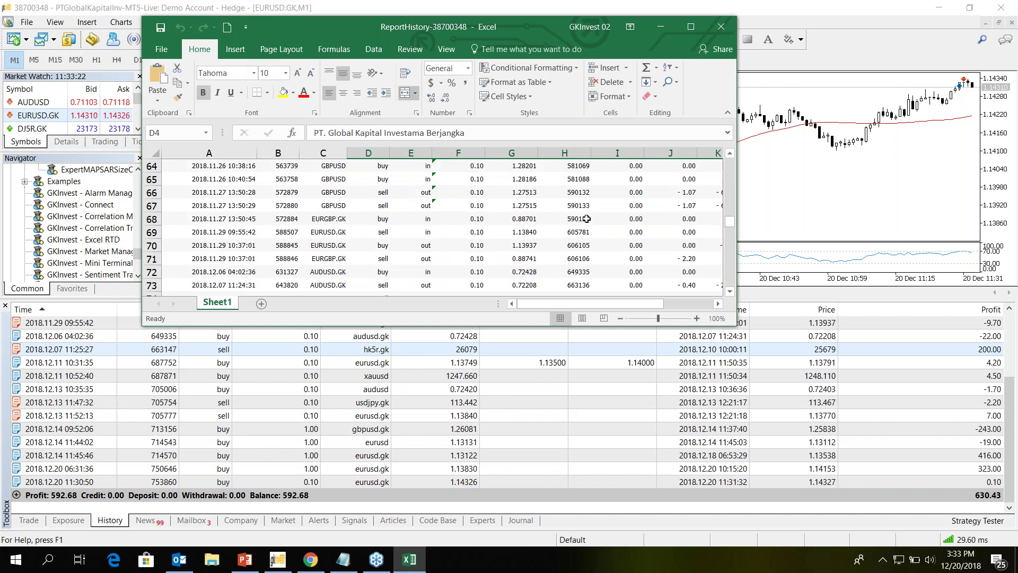
key("super+Up")
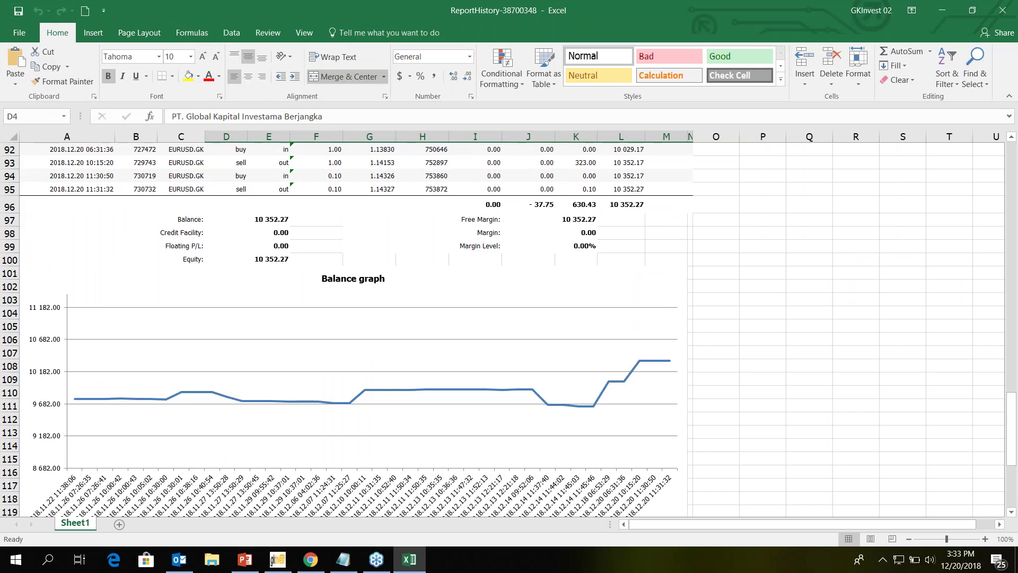
scroll(509, 329, "up", 12)
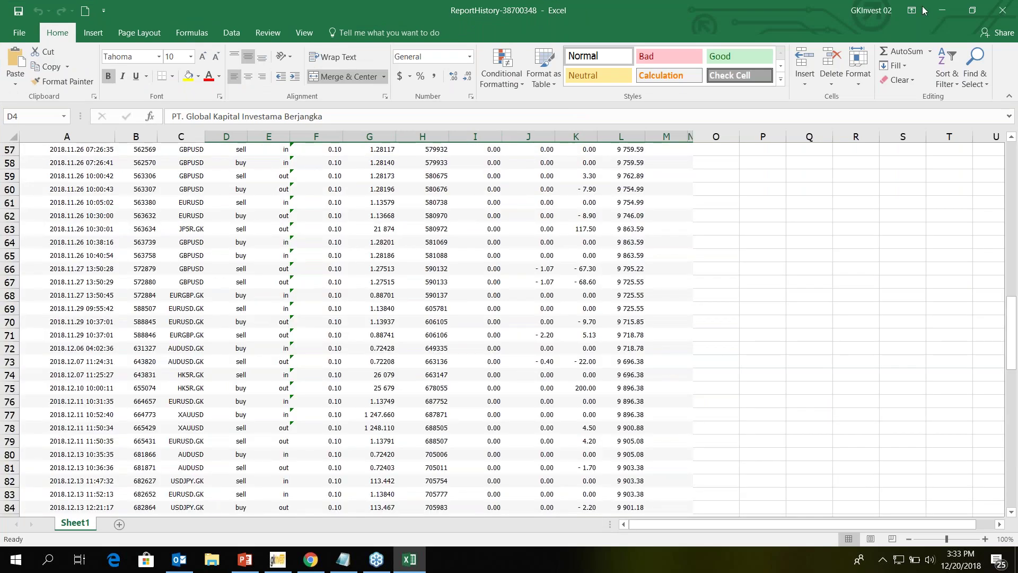
left_click(1003, 10)
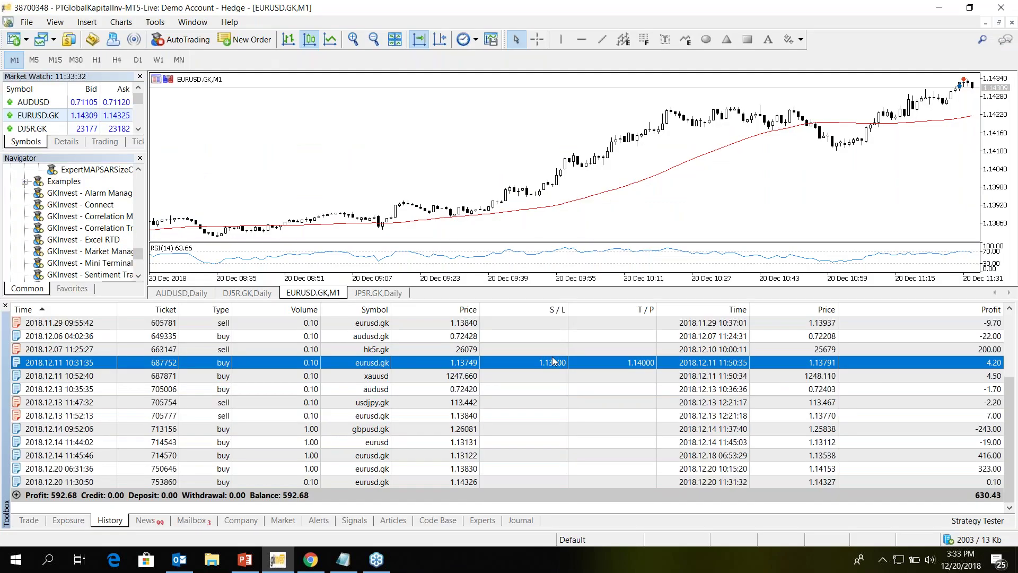
- Export the trade history as an HTML report, view its Deals table, then enlarge the MT5 chart
right_click(553, 362)
mouse_move(609, 246)
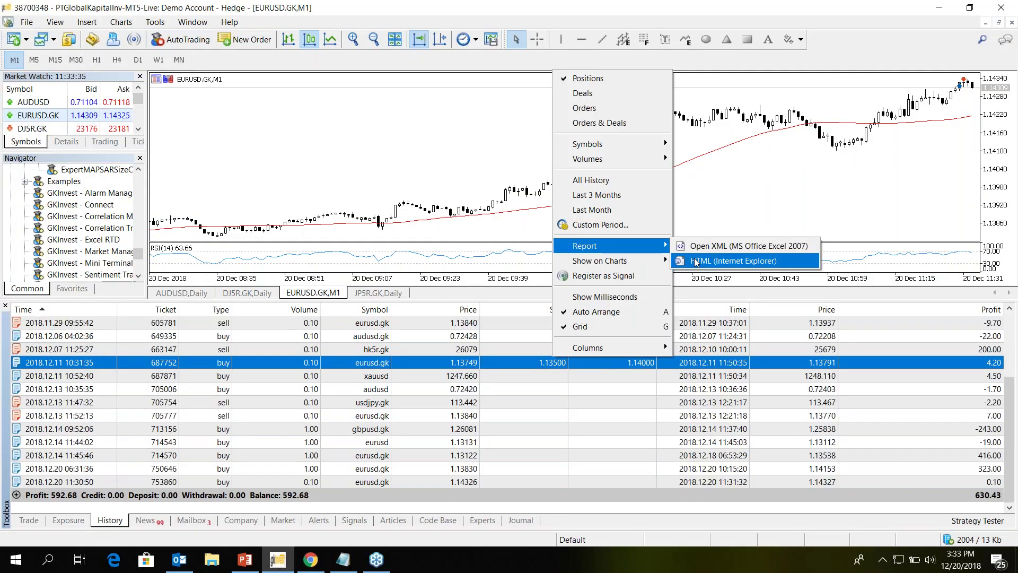
left_click(695, 262)
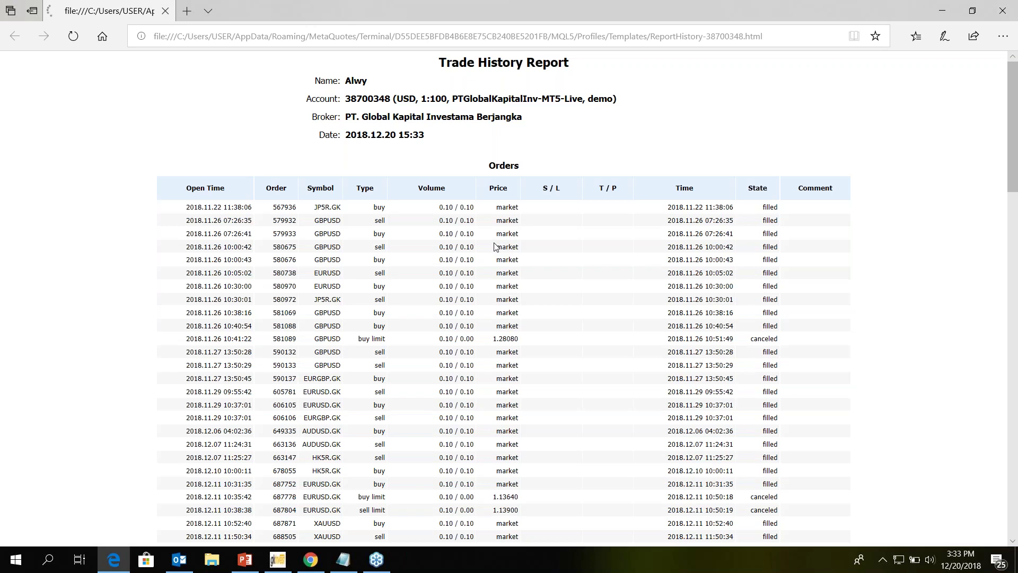
scroll(494, 247, "down", 10)
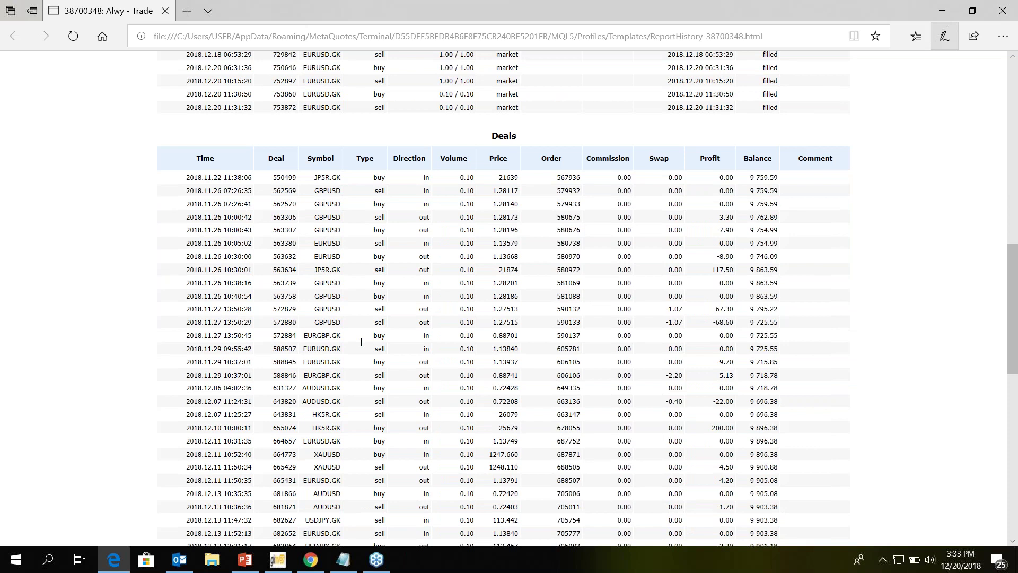
key("alt+Tab")
left_click_drag(477, 300, 257, 423)
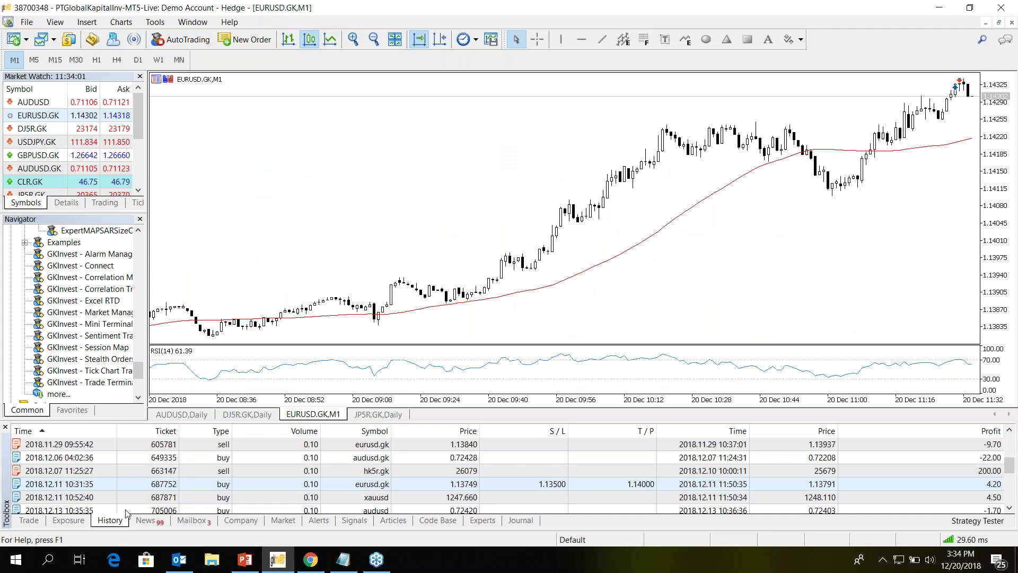
- Switch the Toolbox to the Trade list showing the 10 352.27 USD balance and no positions
left_click(29, 521)
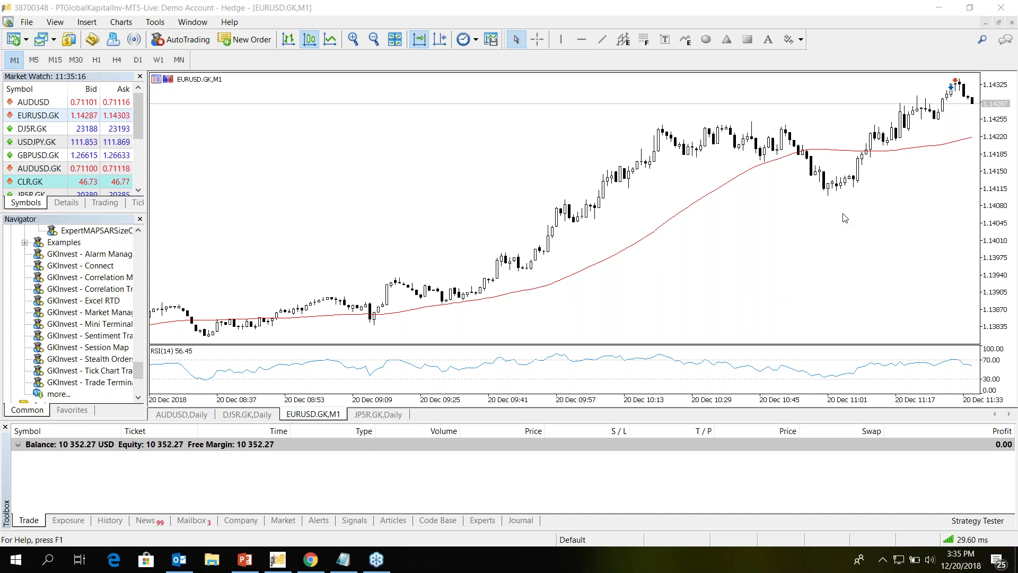
mouse_move(361, 568)
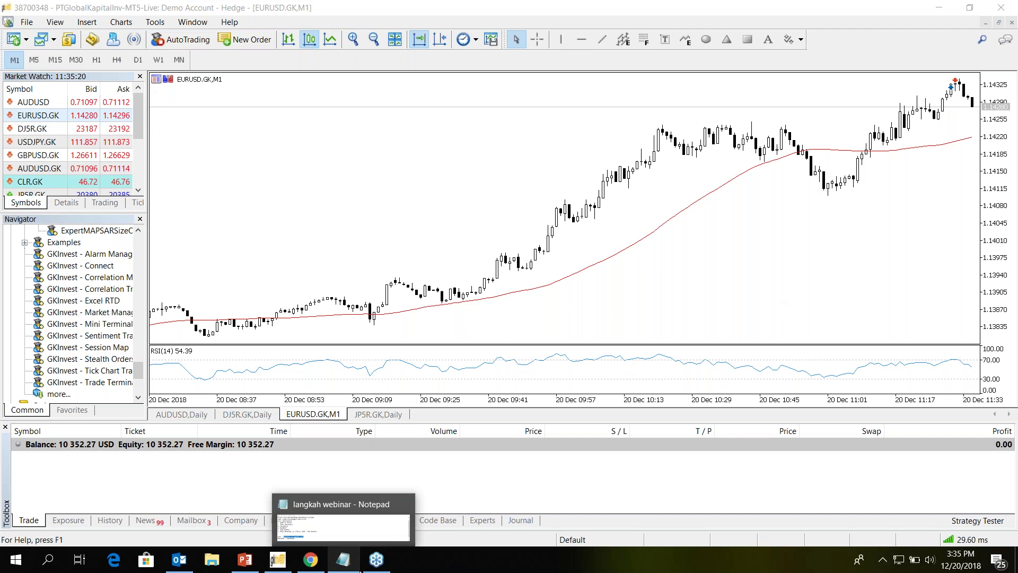
- Raise the Market Watch/Navigator splitter so GKInvest indicators and Expert Advisors show together
scroll(138, 351, "up", 8)
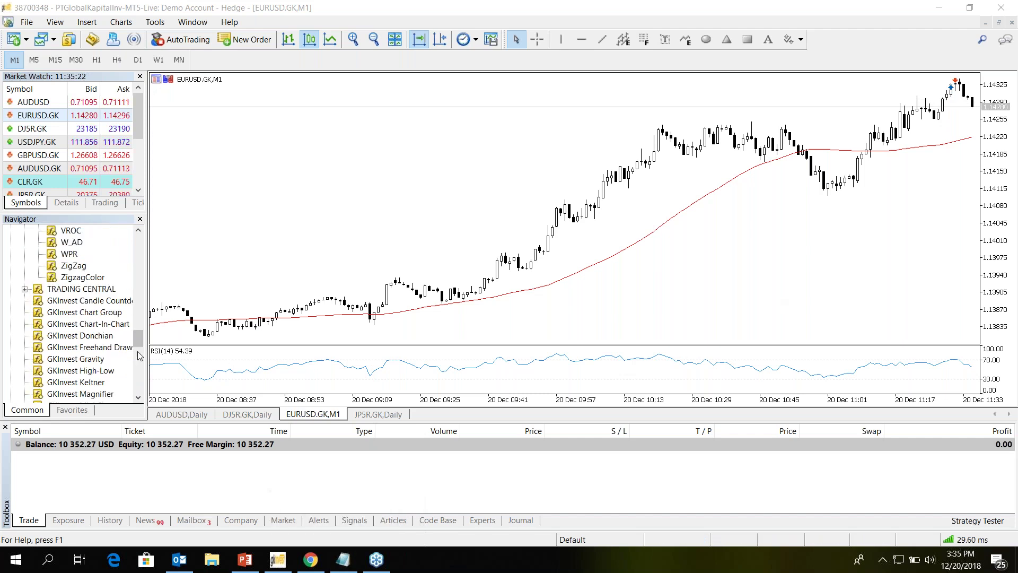
scroll(139, 359, "down", 3)
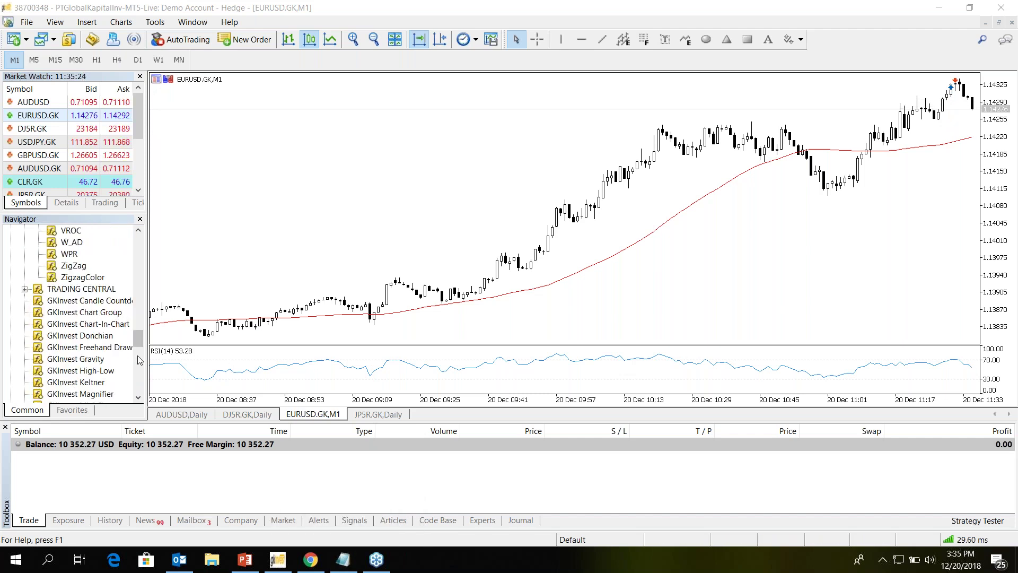
scroll(139, 359, "down", 2)
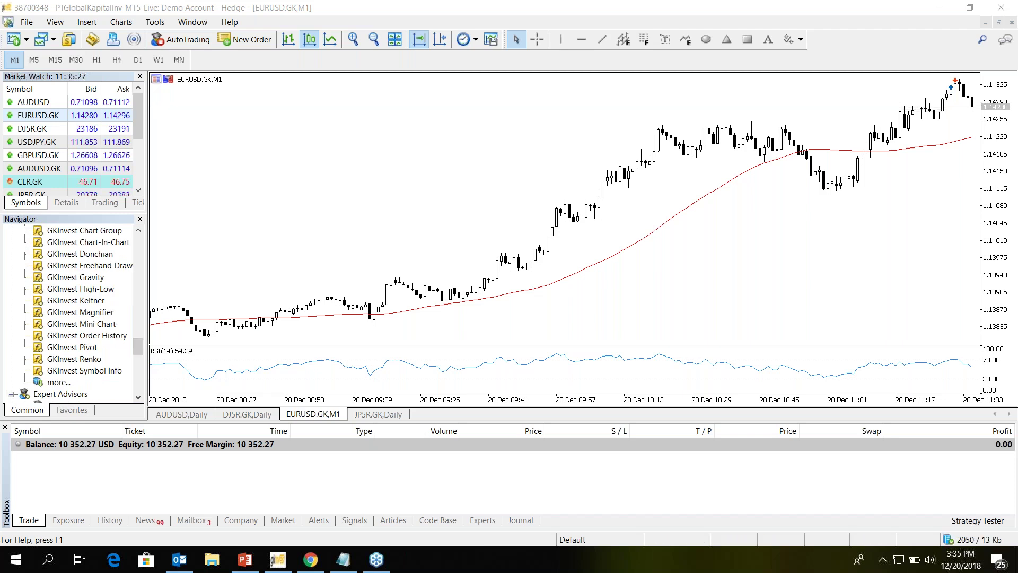
left_click_drag(74, 213, 74, 144)
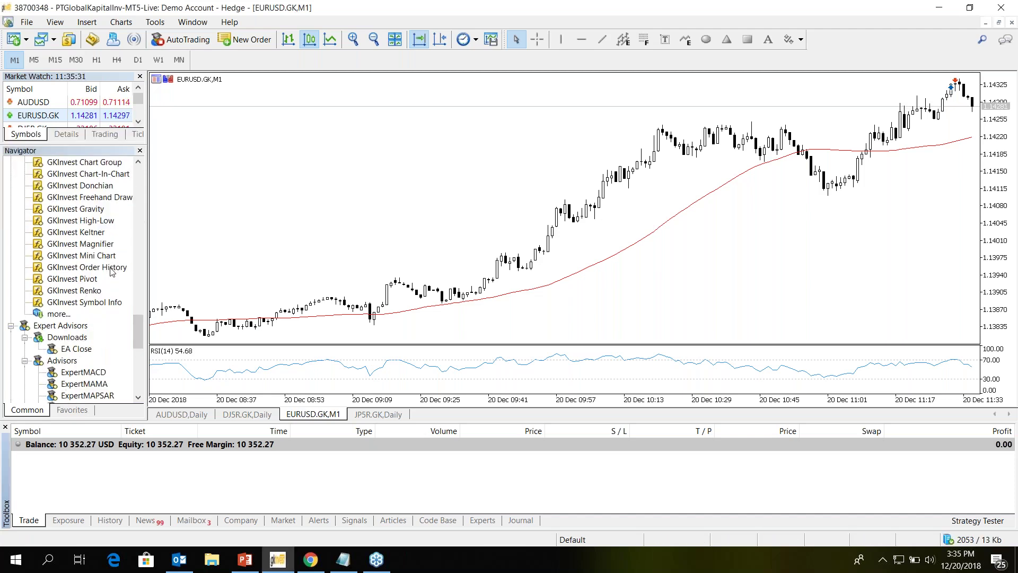
scroll(111, 271, "up", 3)
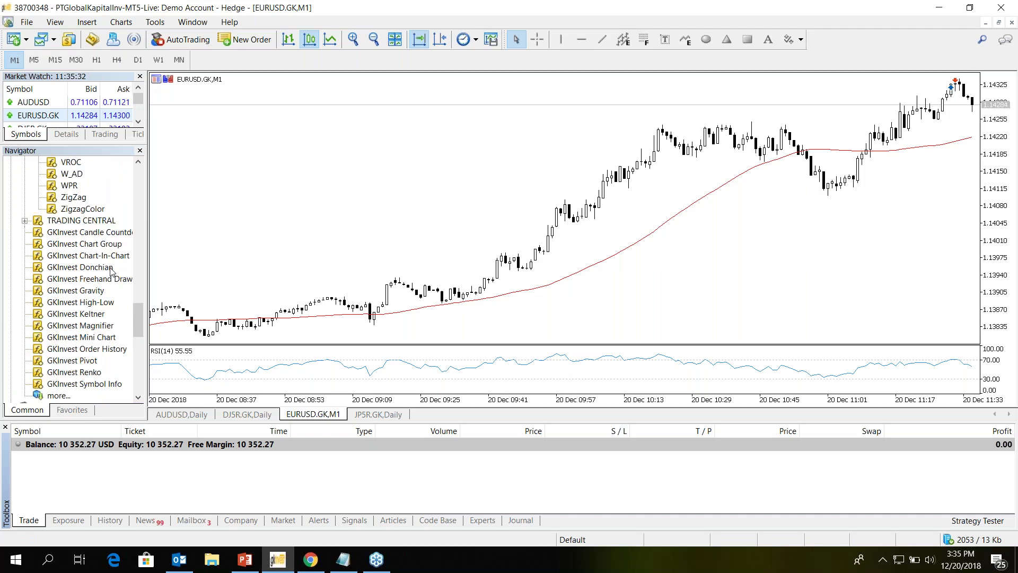
scroll(112, 270, "down", 3)
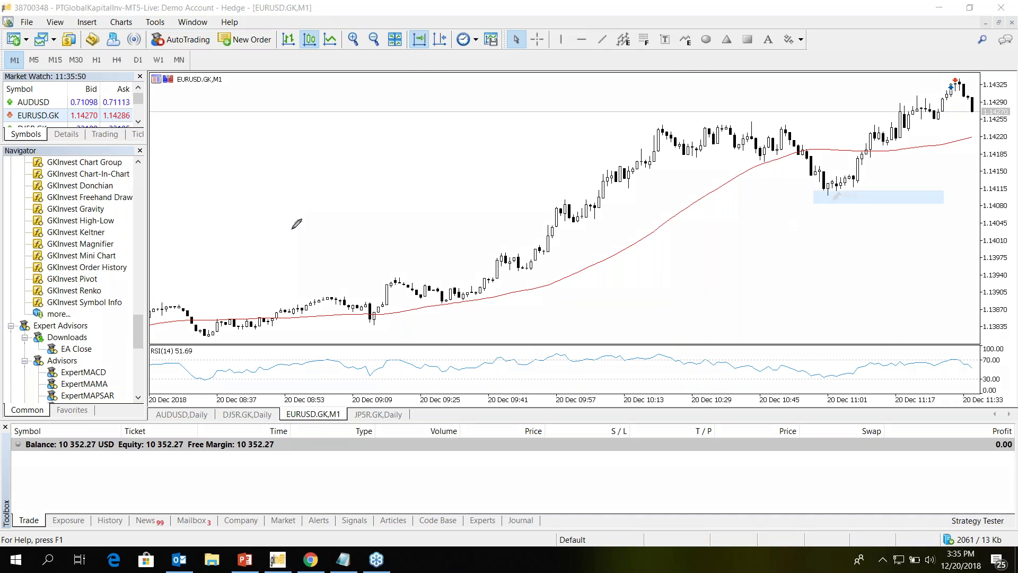
- Circle the GKInvest indicators and first GKInvest experts in the Navigator, then clear the annotations
mouse_move(6, 149)
left_mouse_down()
mouse_move(148, 183)
mouse_move(16, 303)
mouse_move(6, 151)
left_mouse_up()
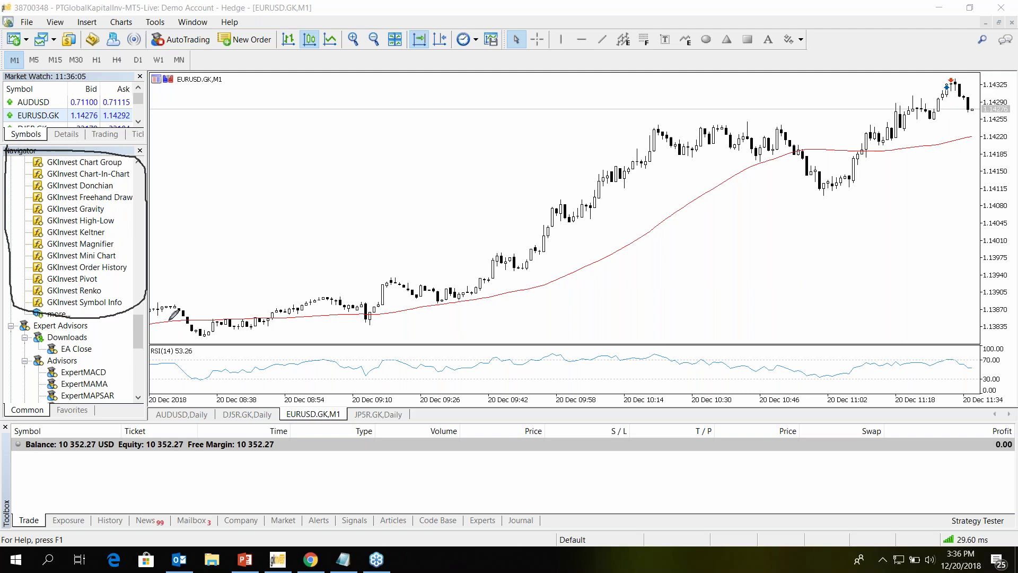
left_click_drag(138, 327, 140, 340)
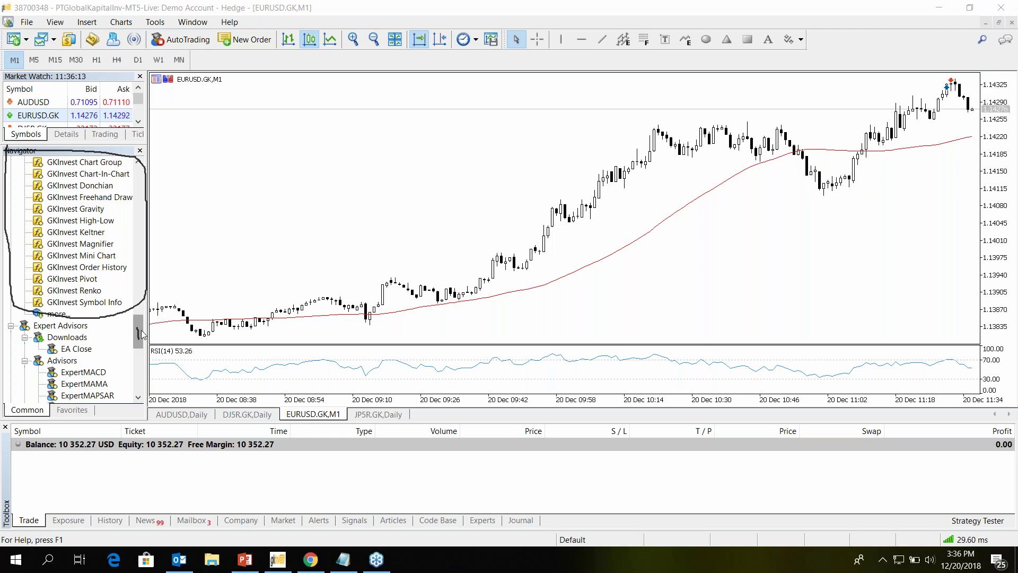
left_click_drag(141, 330, 137, 364)
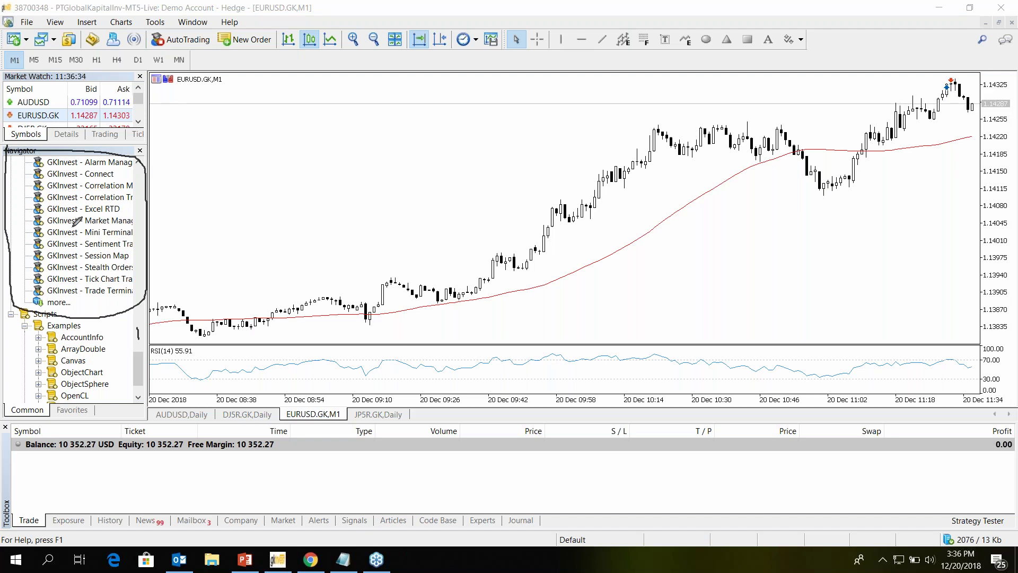
mouse_move(93, 155)
left_mouse_down()
mouse_move(143, 196)
mouse_move(38, 196)
mouse_move(108, 175)
left_mouse_up()
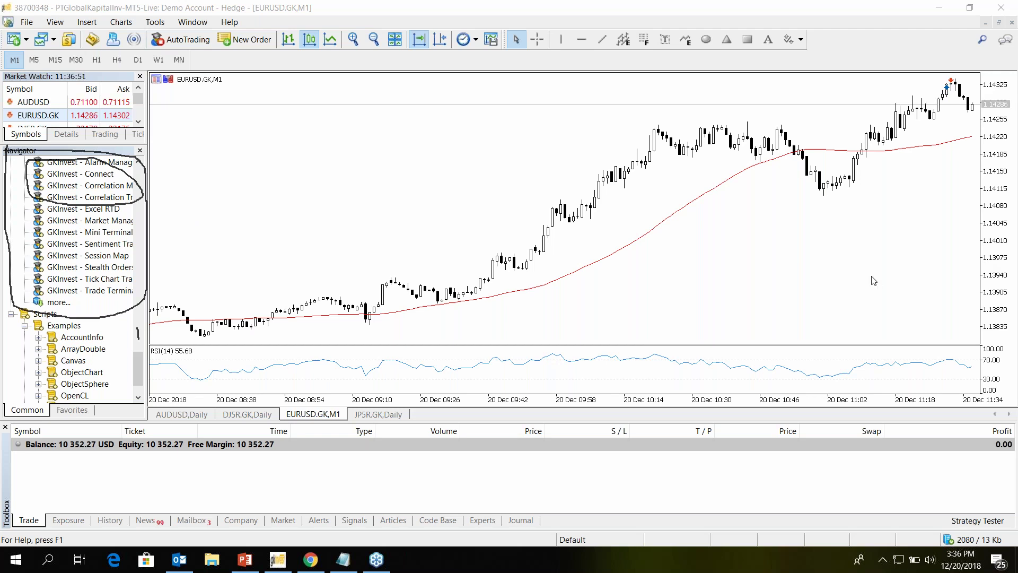
key("e")
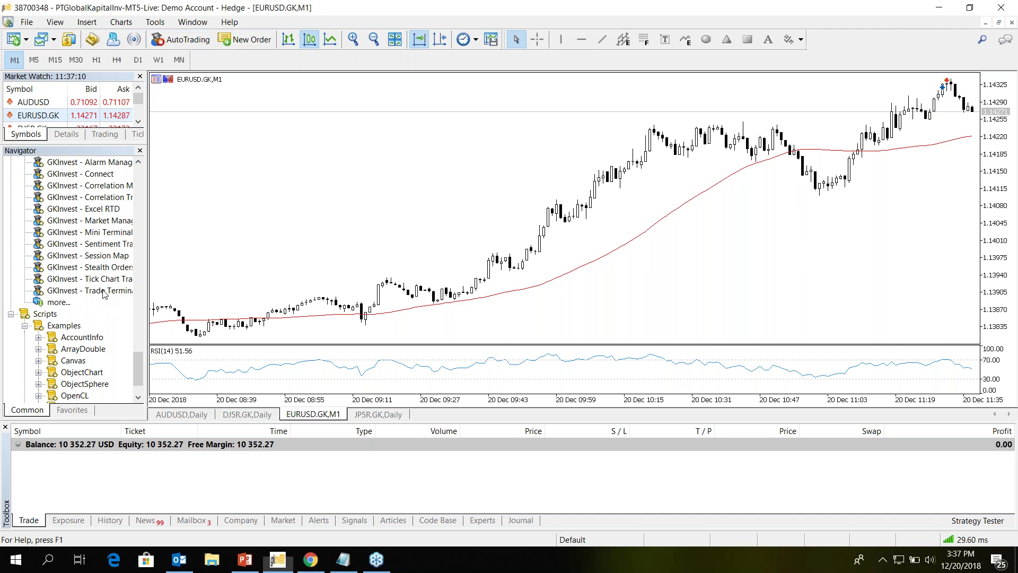
- Attach GKInvest - Trade Terminal to the EURUSD.GK chart with signal modification and automated trading allowed
left_click_drag(104, 291, 465, 223)
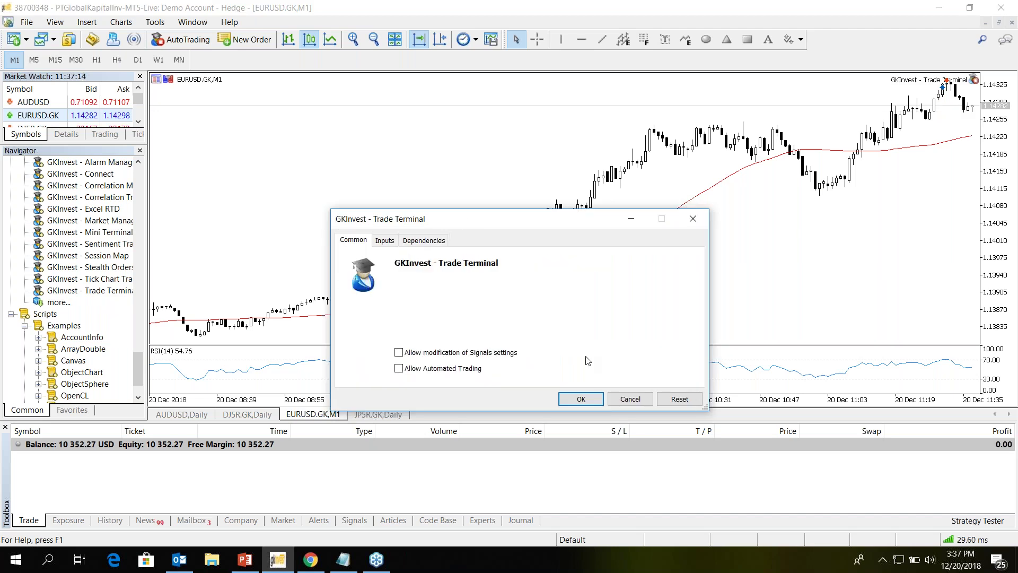
left_click(436, 352)
left_click(454, 369)
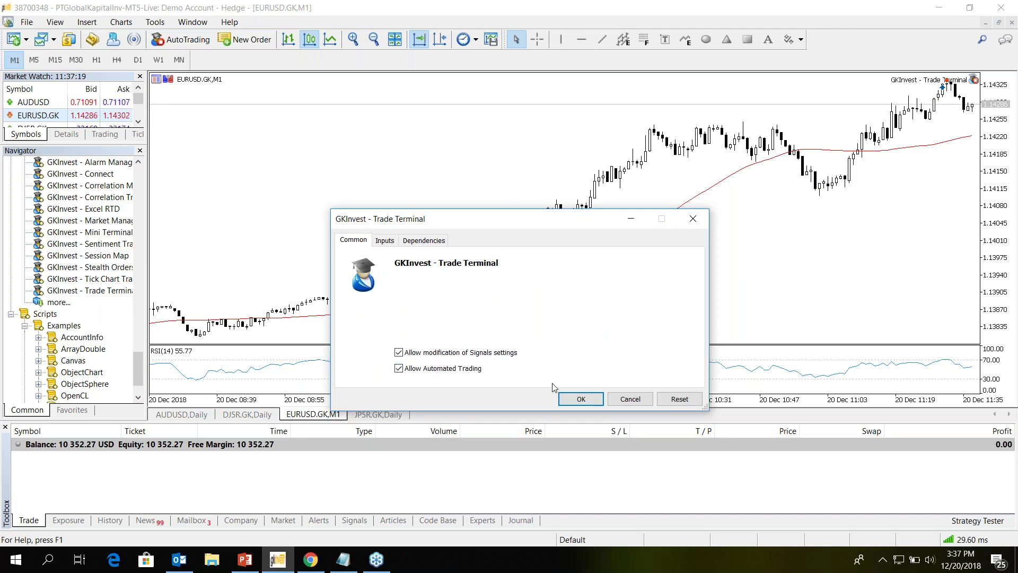
key("Return")
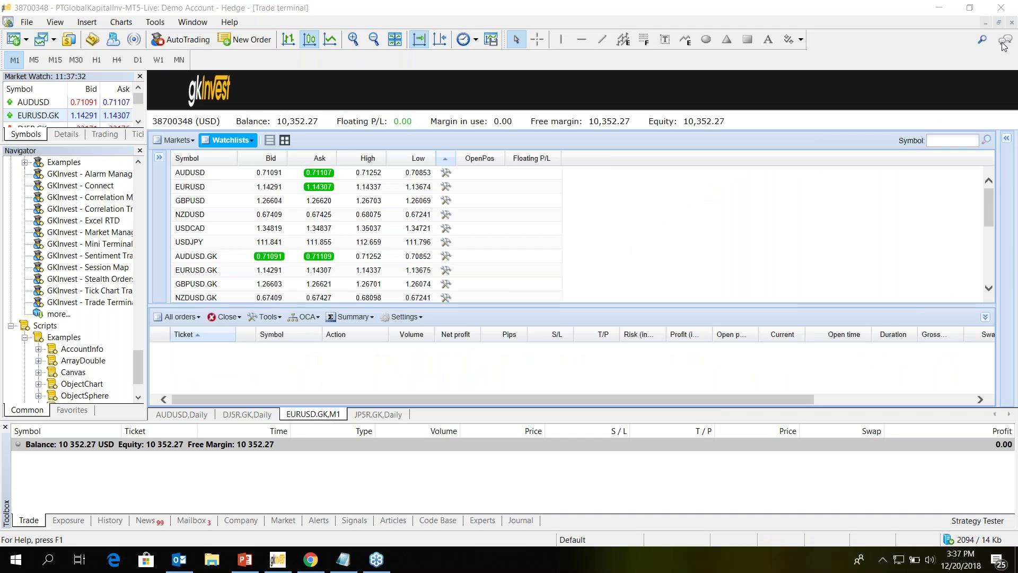
- Restore the MetaTrader 5 window from maximized and narrow it to fit the screen
left_click(955, 121)
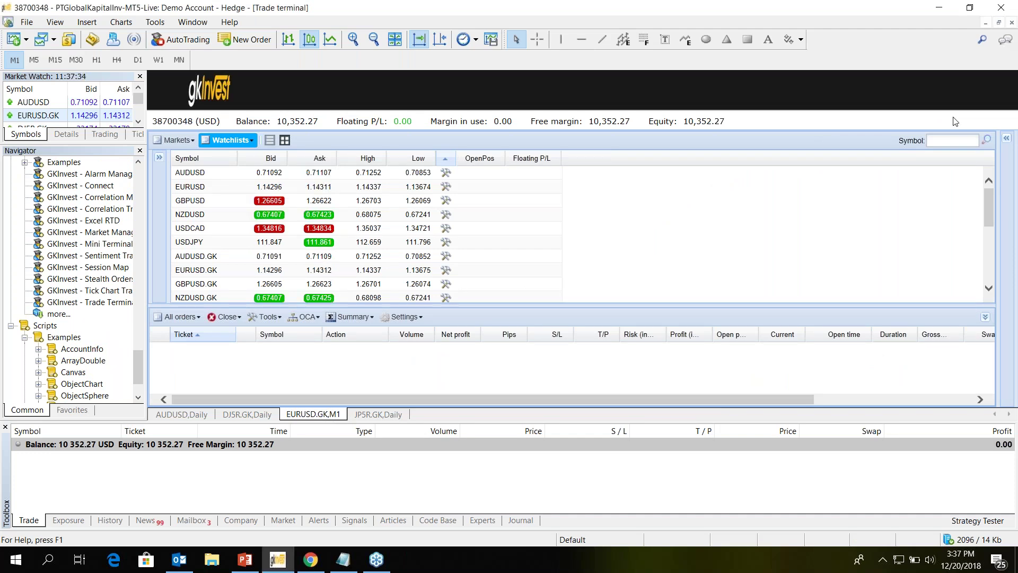
left_click(966, 11)
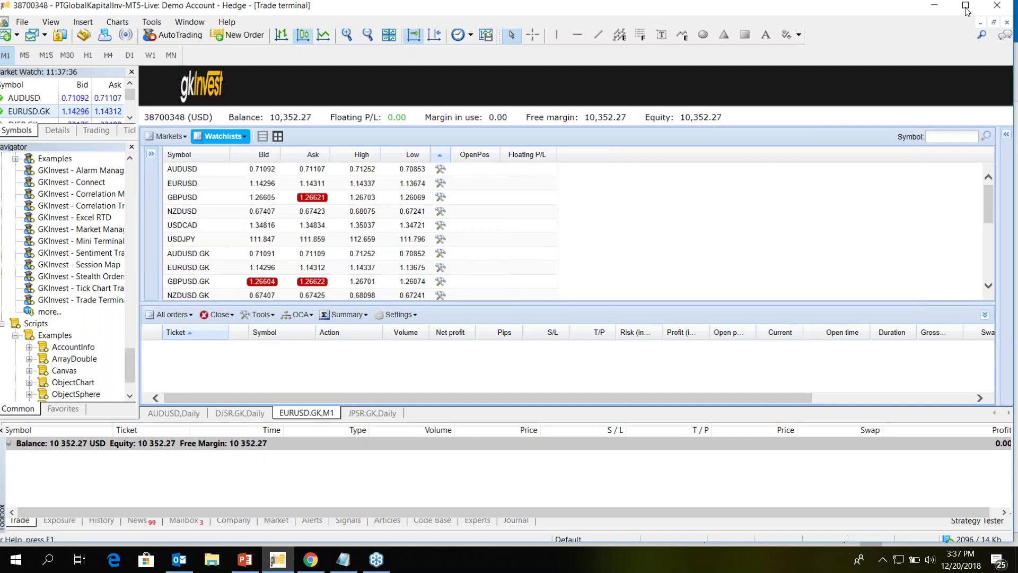
left_click(965, 6)
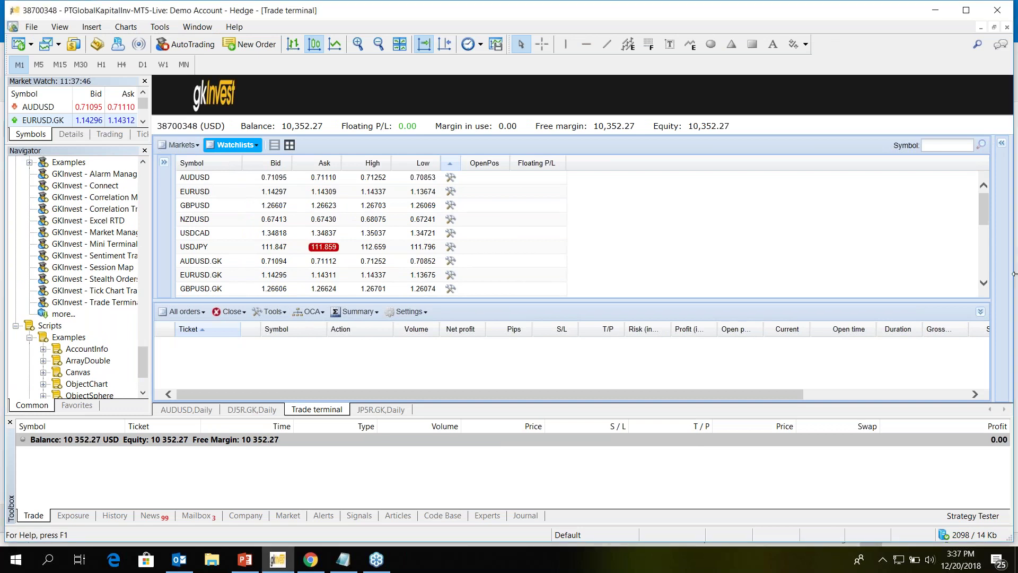
left_click_drag(1014, 274, 974, 271)
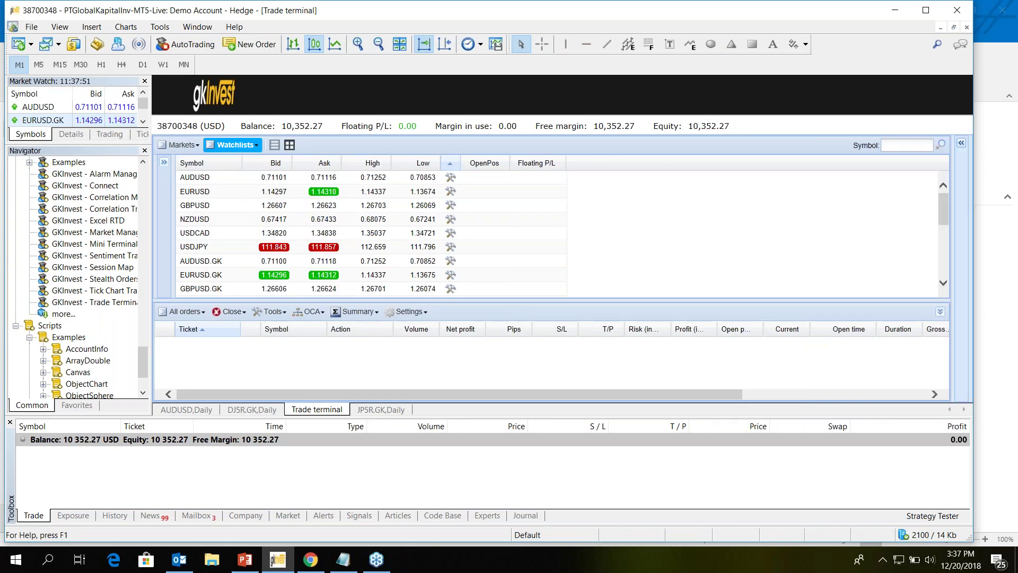
- Reveal the Trade Terminal's quick-trade tiles and request a 0.1-lot AUDUSD market buy
left_click(961, 143)
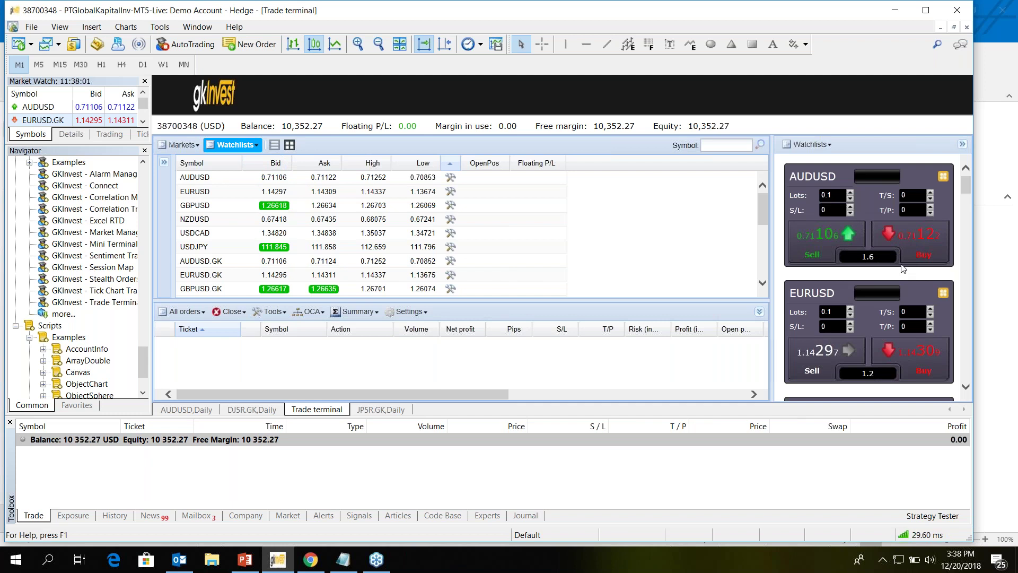
scroll(882, 301, "down", 2)
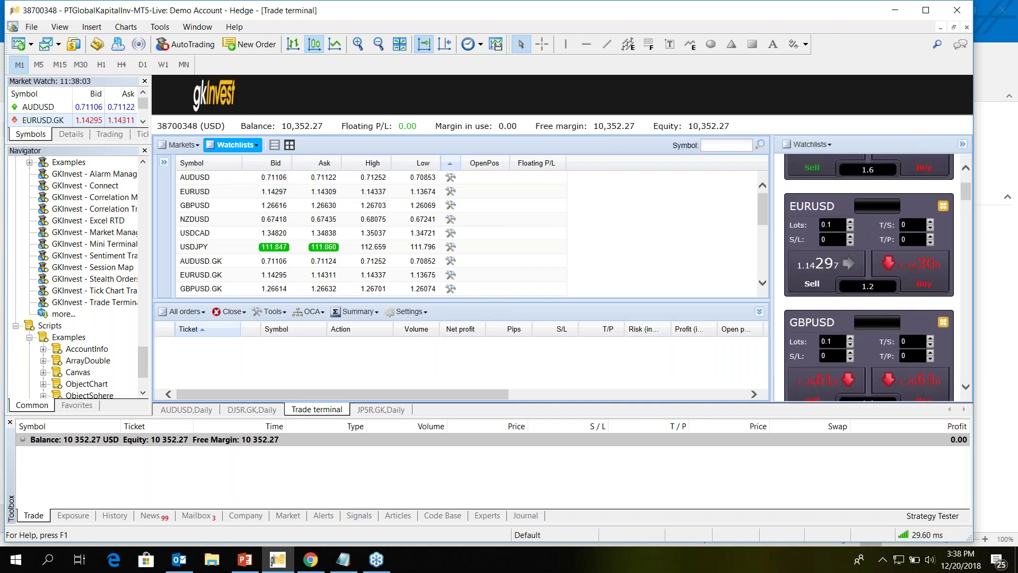
scroll(870, 275, "up", 2)
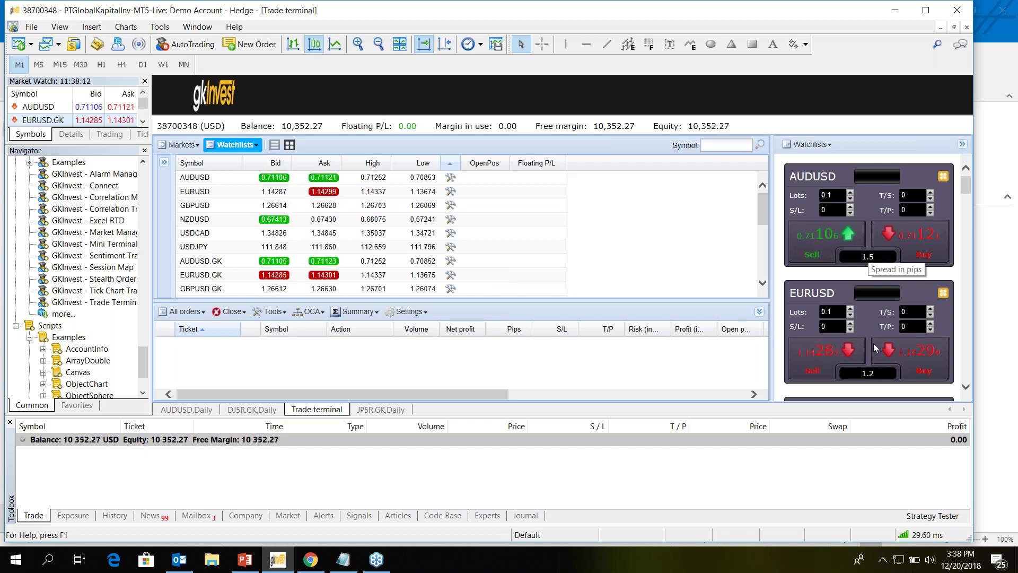
scroll(874, 343, "down", 2)
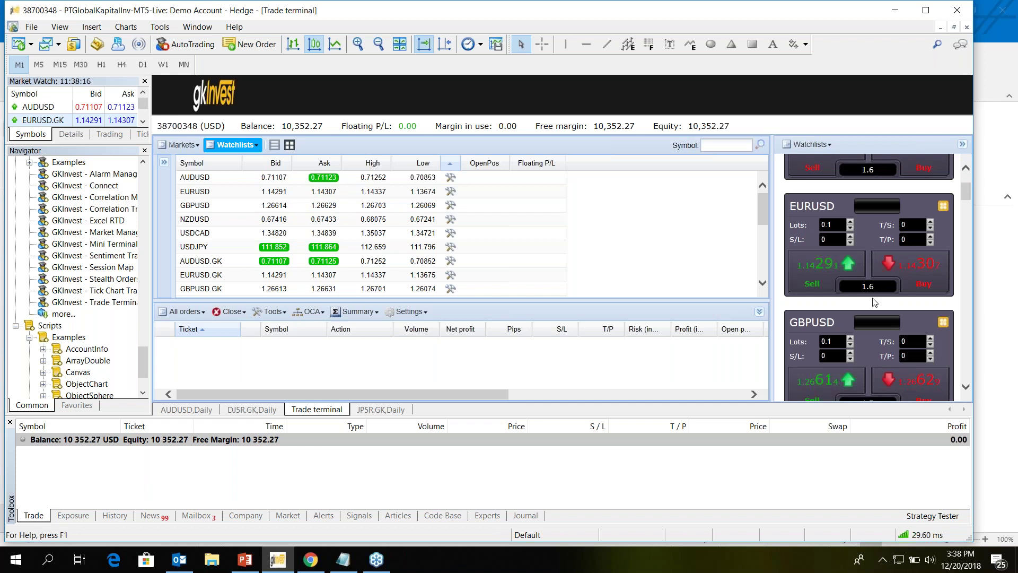
scroll(873, 302, "up", 2)
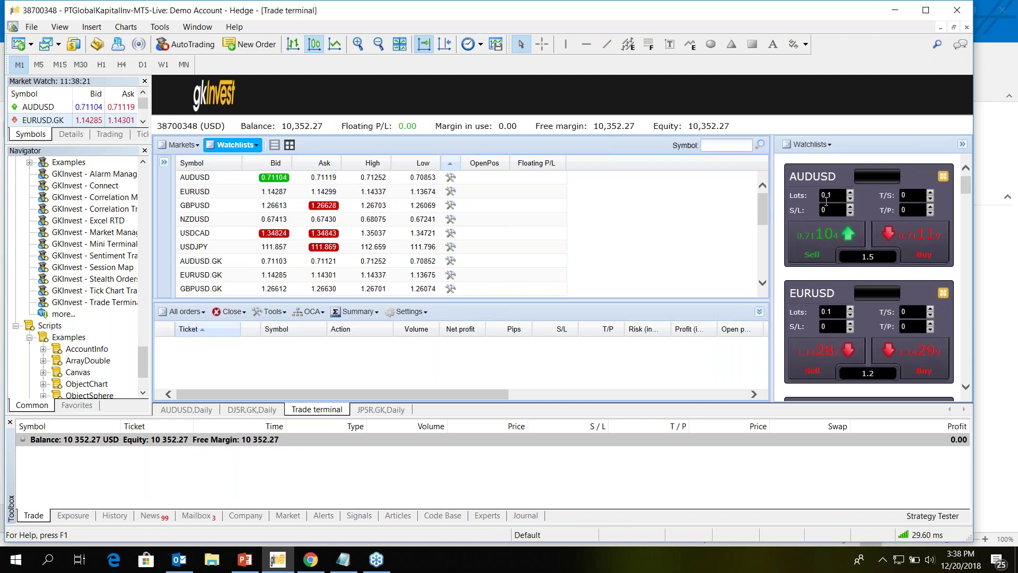
left_click(927, 245)
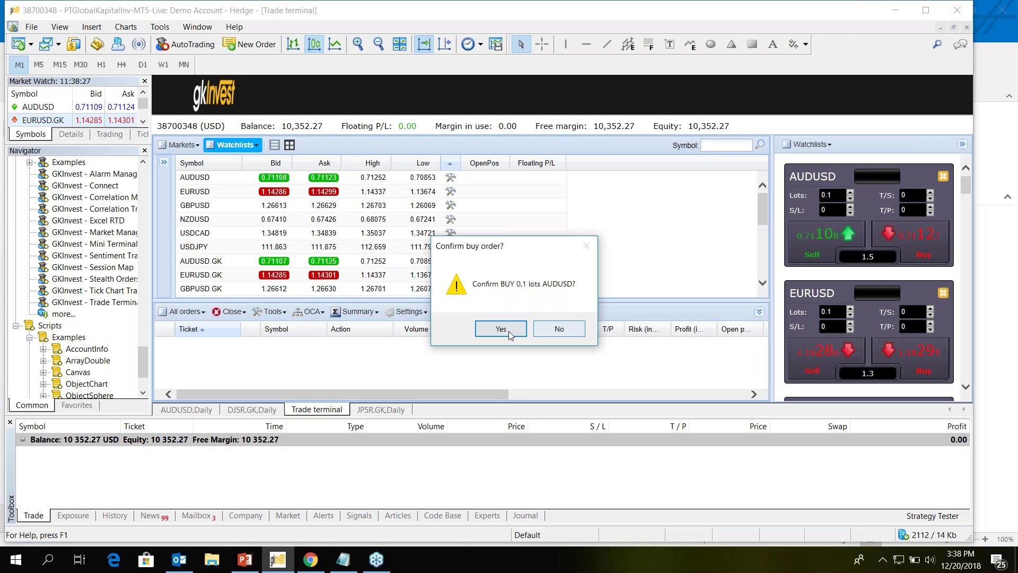
left_click(508, 331)
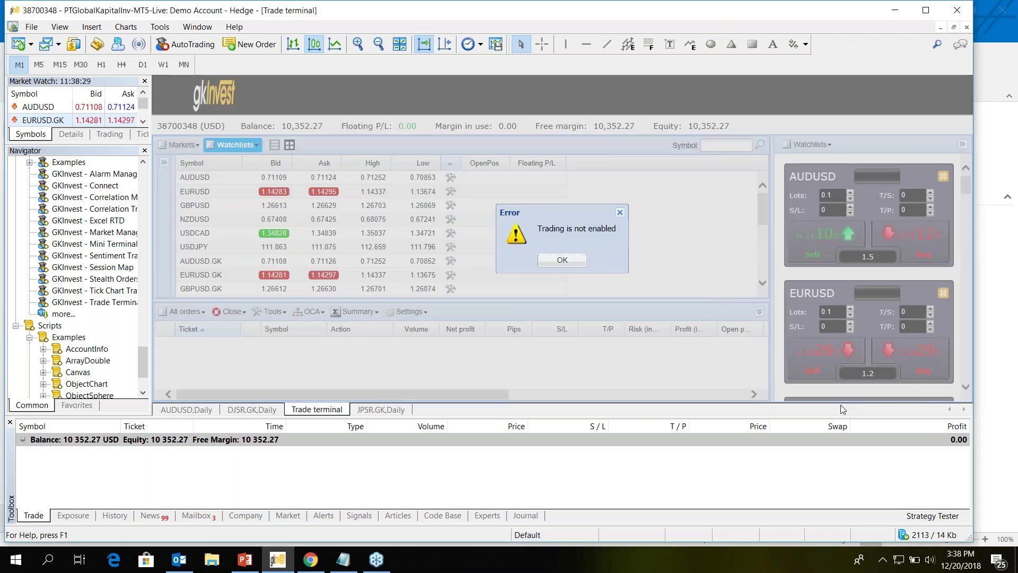
key("Return")
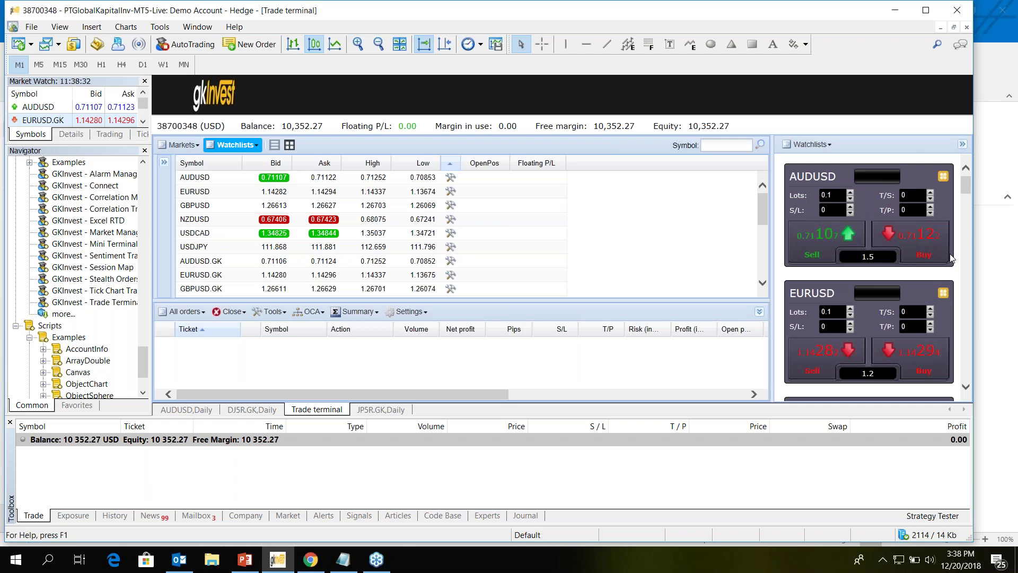
left_click(948, 257)
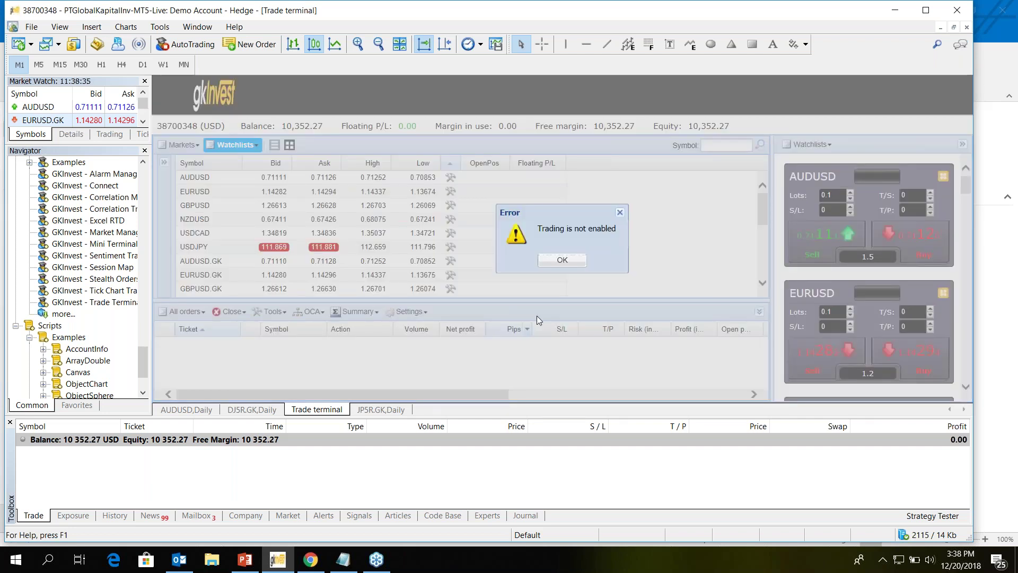
key("Return")
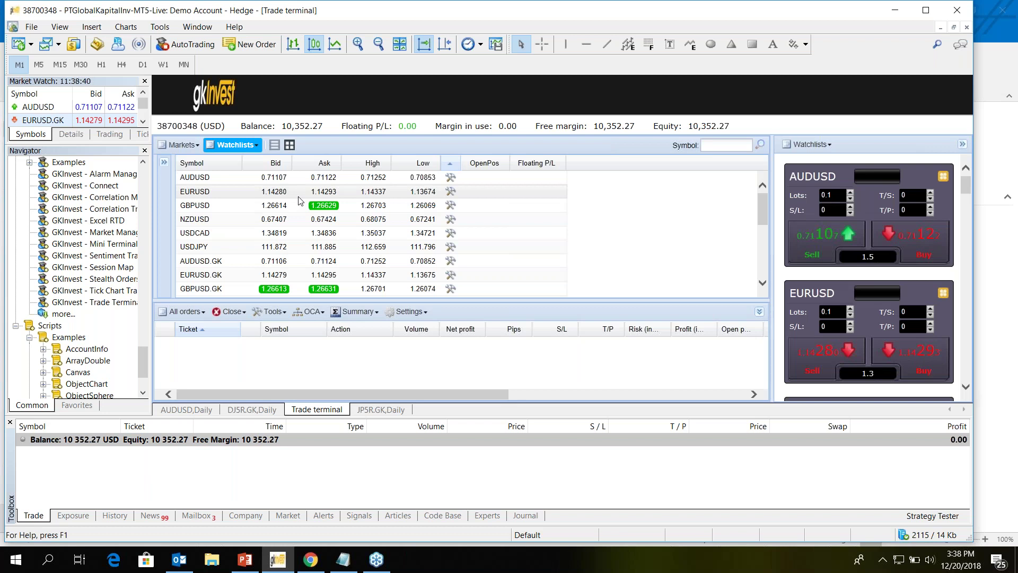
double_click(686, 266)
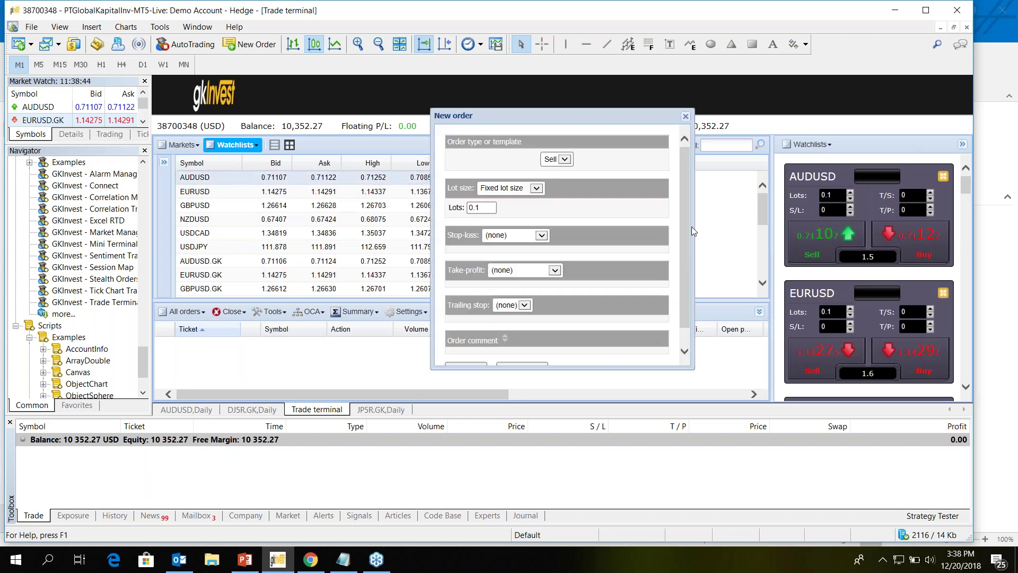
left_click(686, 354)
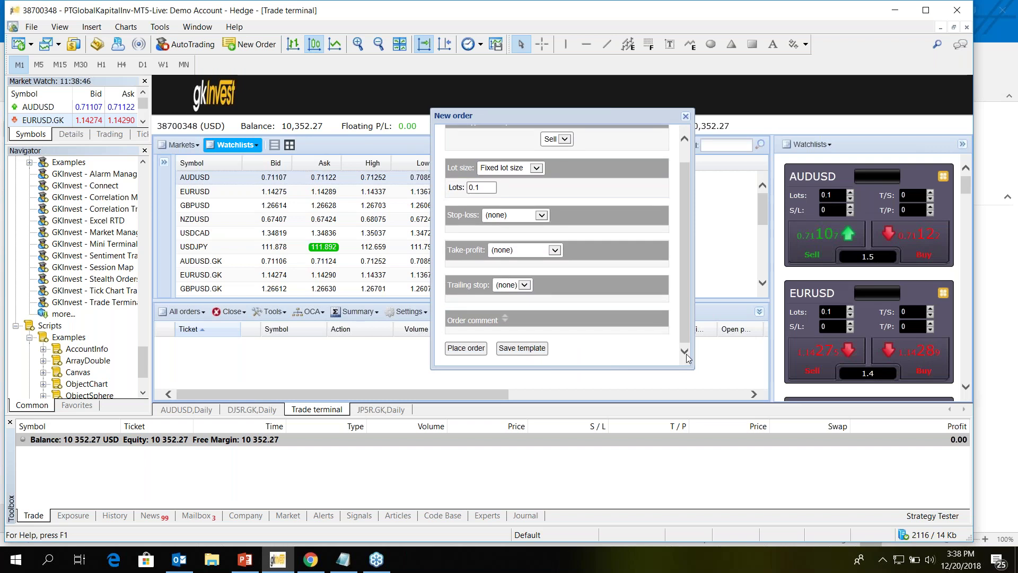
key("Escape")
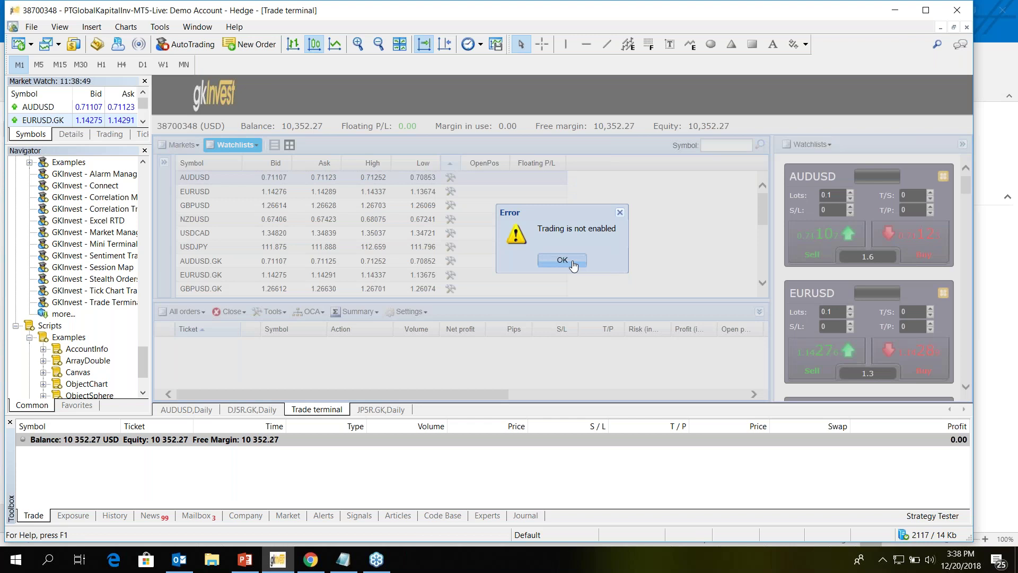
left_click(562, 260)
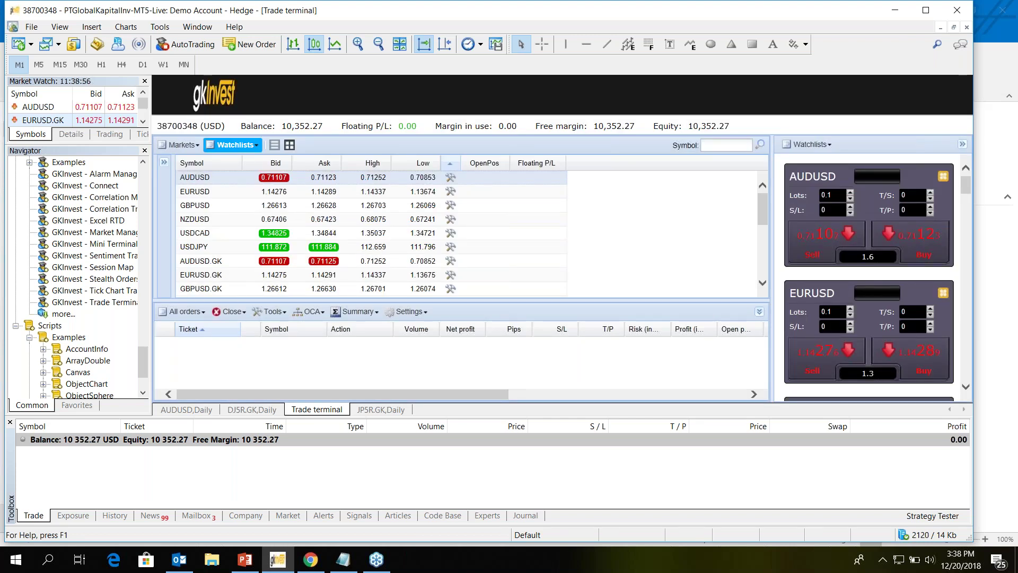
- Check the AUDUSD panel's watchlist options, collapse the quick-trade panels, and show the Close options
left_click(943, 177)
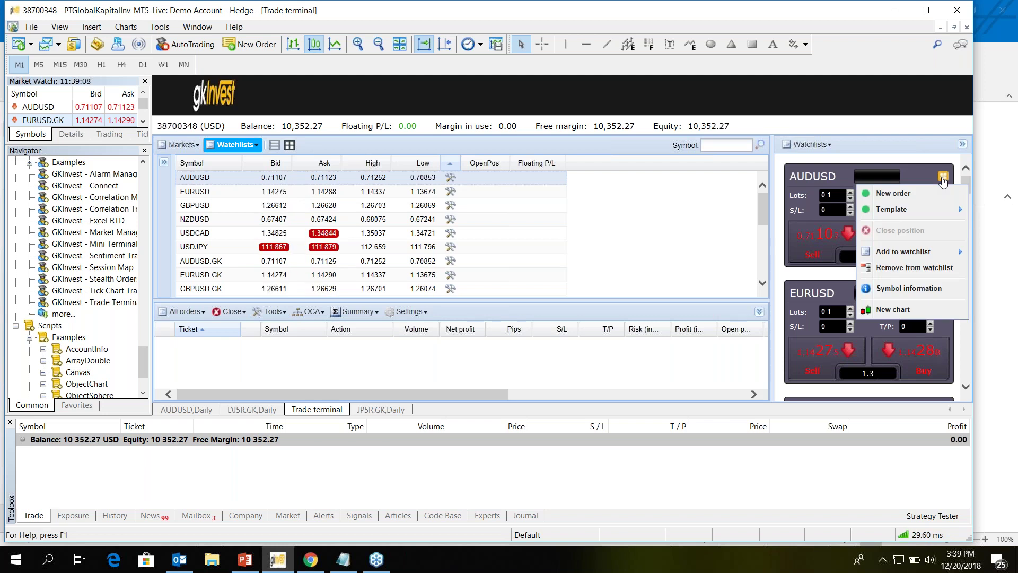
left_click(916, 258)
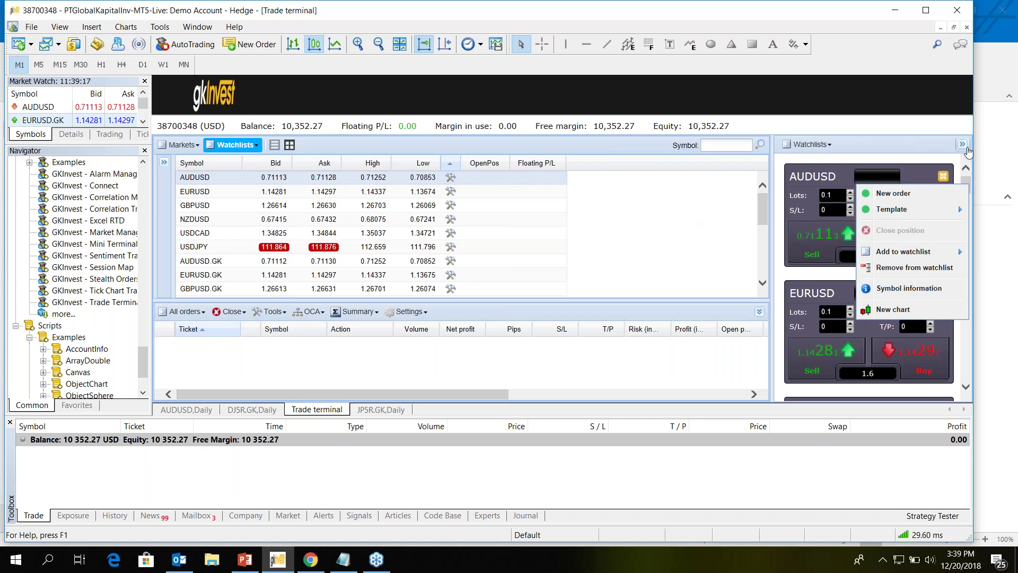
left_click(962, 144)
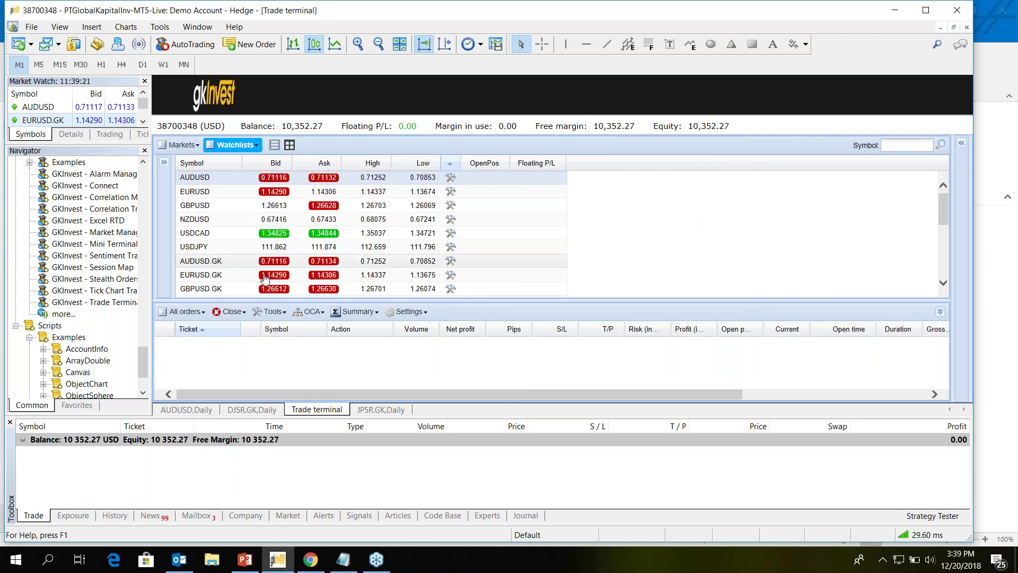
left_click(239, 313)
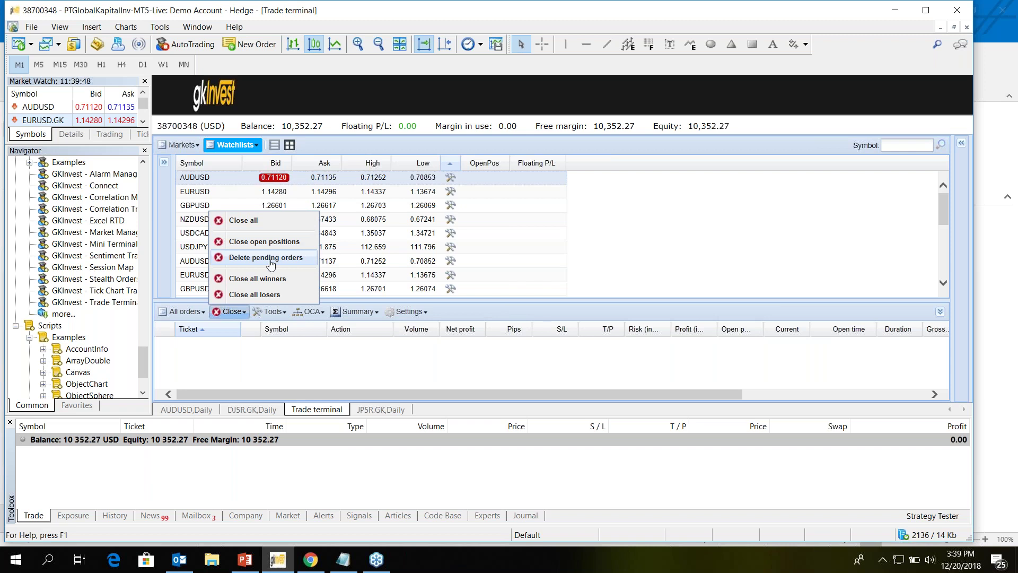
- Browse the OCA, Close and Tools dropdowns, then switch to the JP5R.GK daily chart
left_click(309, 311)
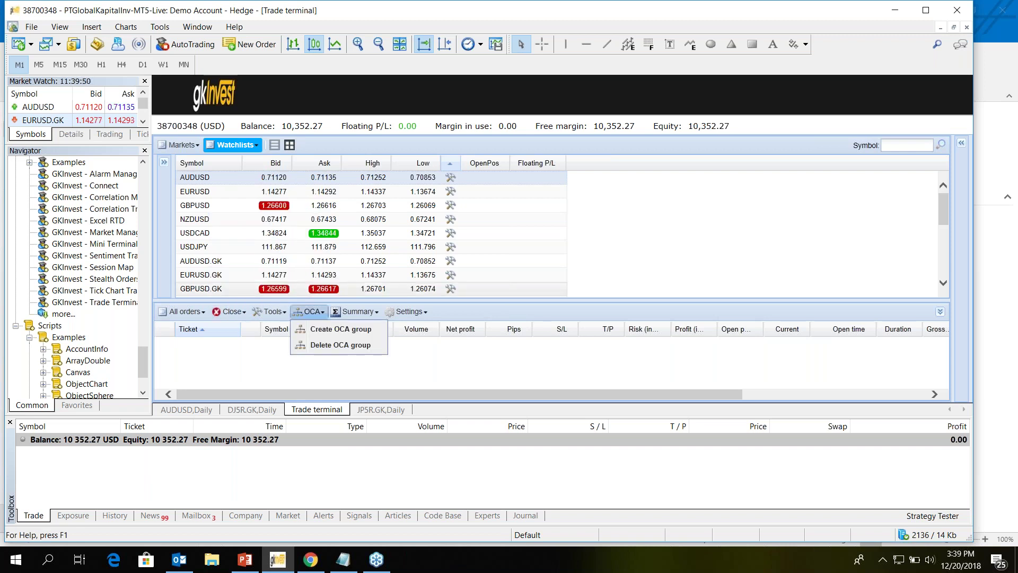
left_click(245, 314)
left_click(245, 316)
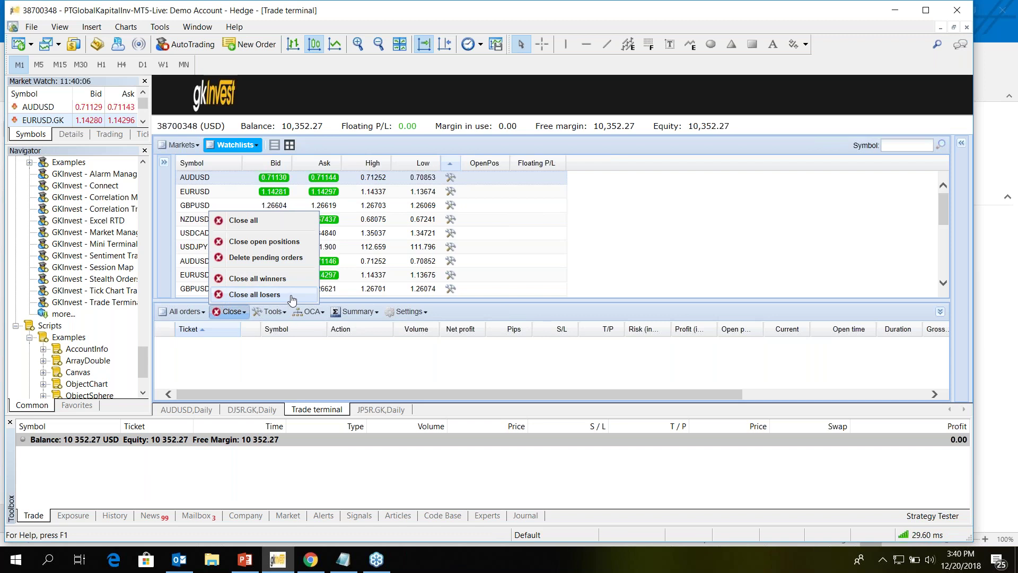
left_click(290, 312)
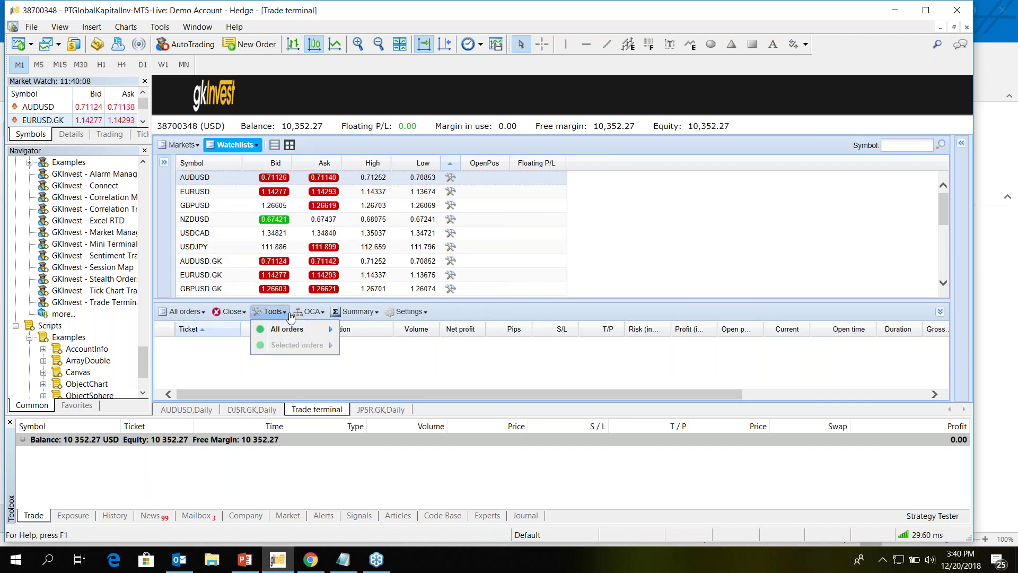
left_click(309, 312)
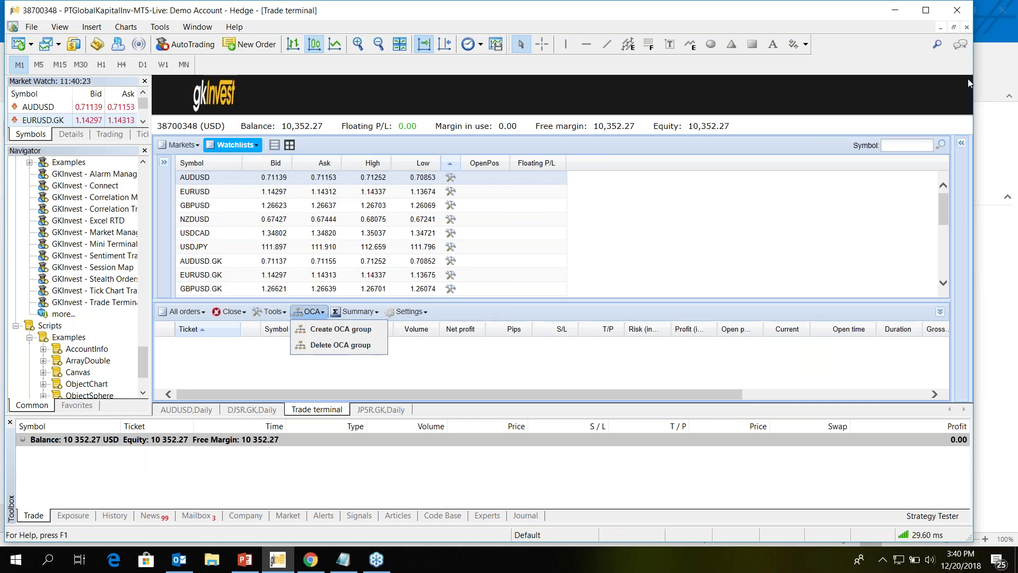
left_click(967, 27)
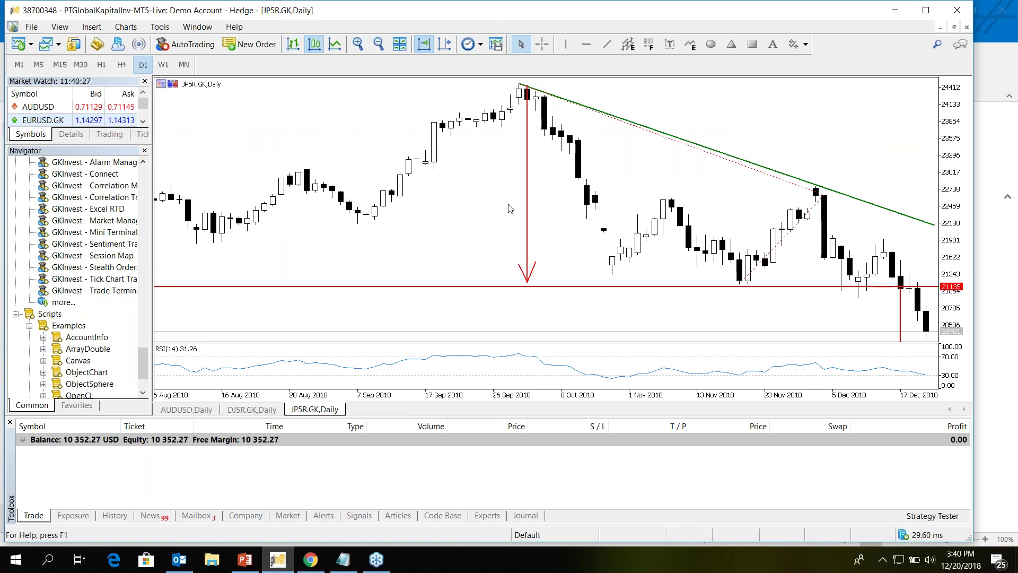
- Attach GKInvest - Mini Terminal to the JP5R.GK chart with trading allowed
left_click_drag(509, 208, 509, 208)
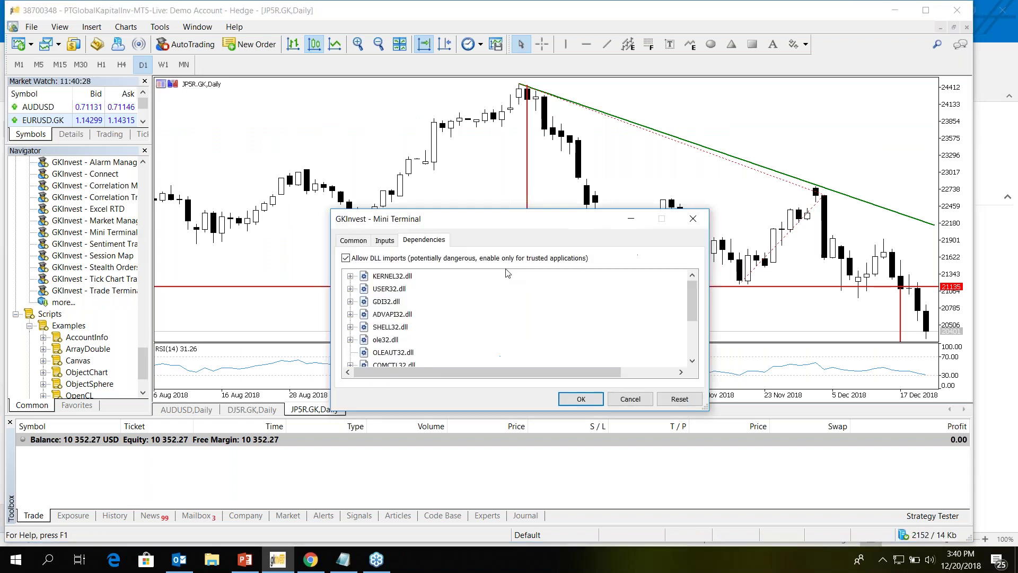
left_click(399, 353)
left_click(399, 368)
left_click(575, 402)
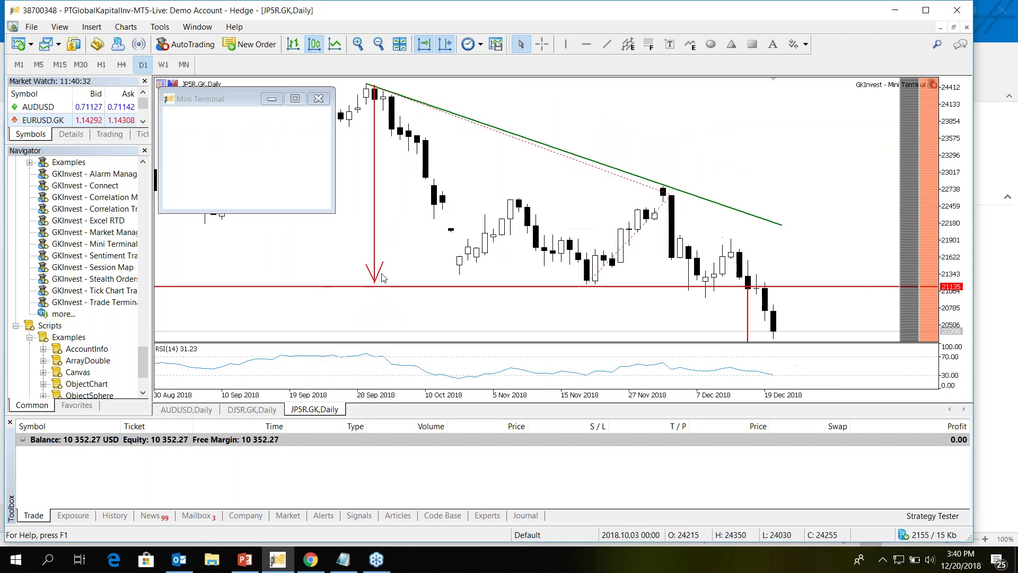
- Set the Mini Terminal's symbol to XAUUSD.GK, turning the chart into XAUUSD.GK daily
left_click(212, 119)
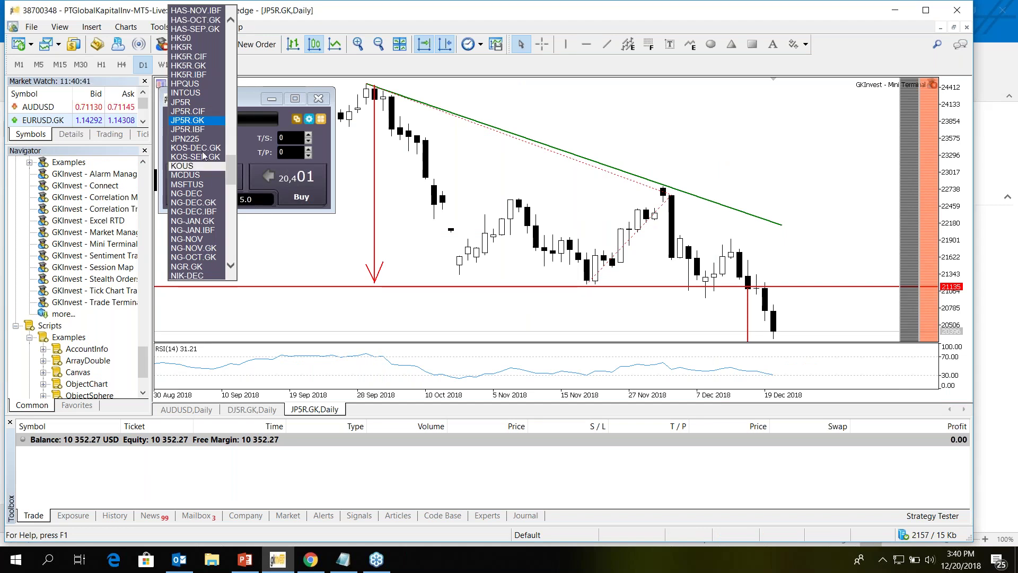
scroll(209, 161, "down", 2)
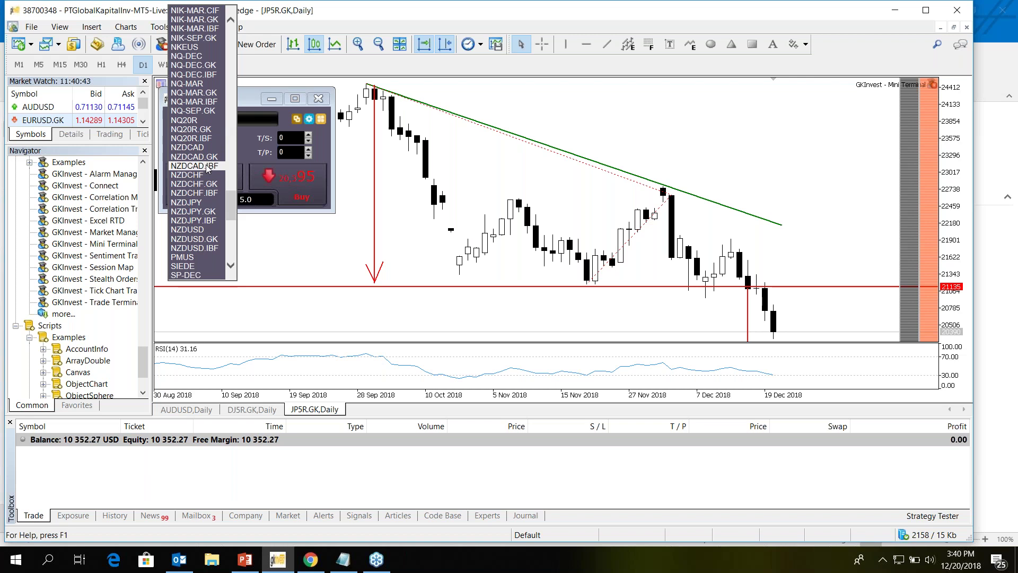
scroll(207, 170, "down", 20)
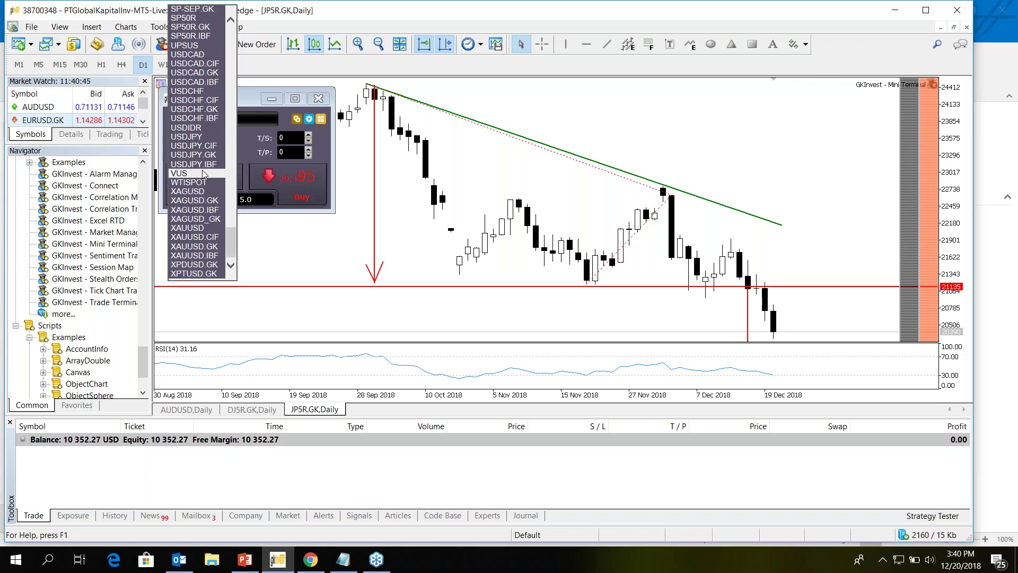
scroll(204, 174, "up", 2)
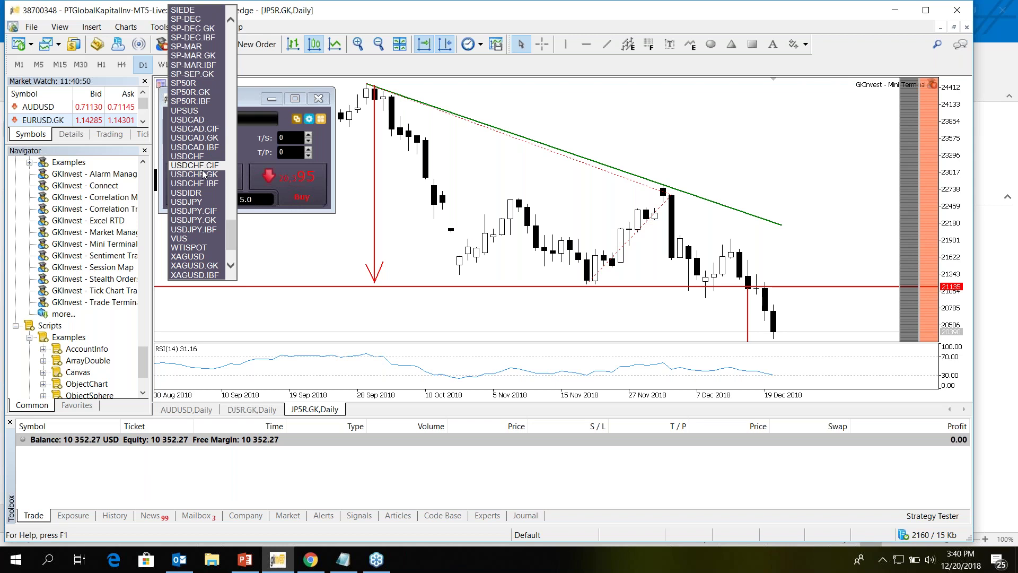
scroll(204, 174, "down", 2)
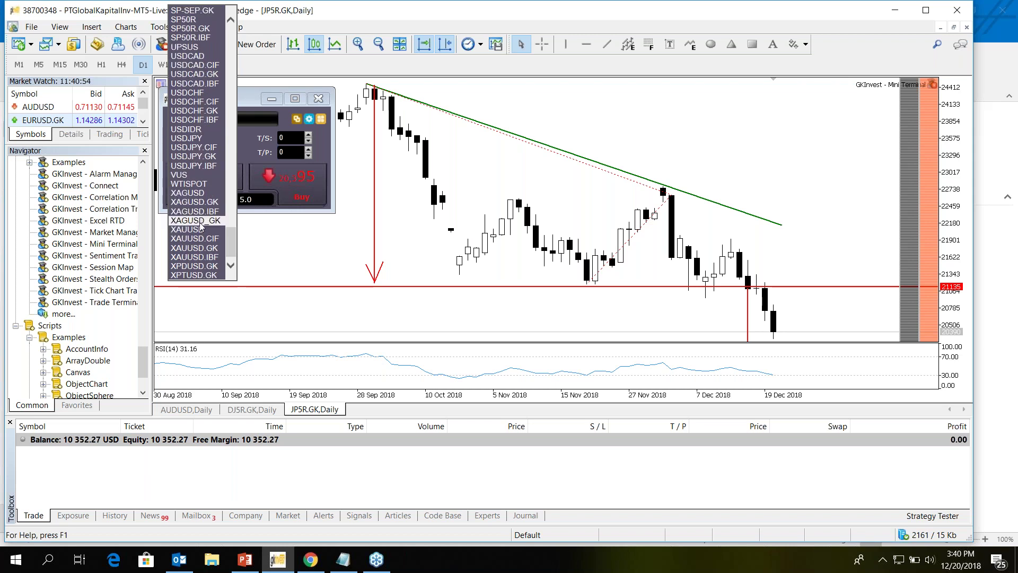
left_click(207, 251)
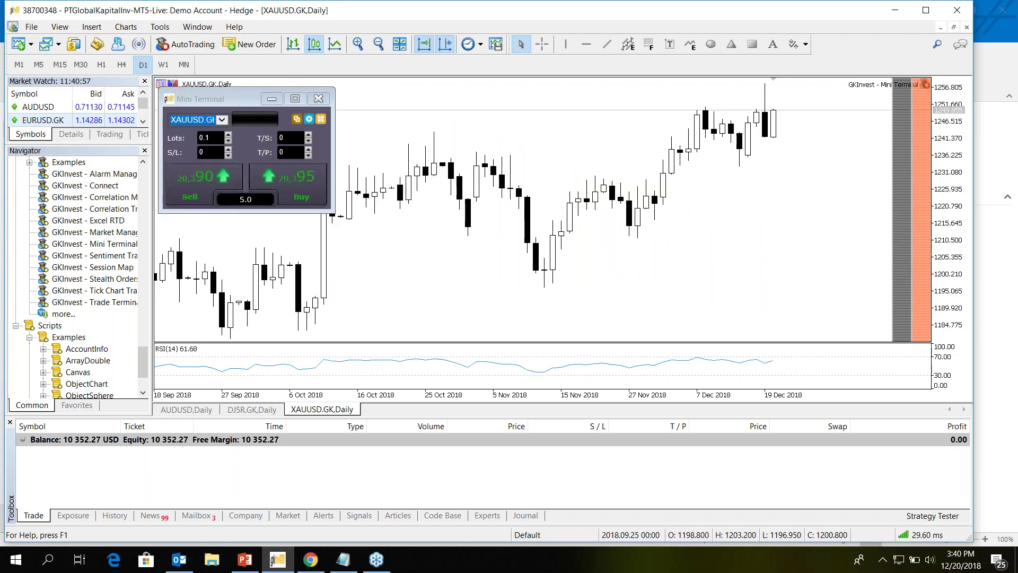
- Move the Mini Terminal to the chart's right side, then back to the upper left
left_click_drag(223, 99, 767, 188)
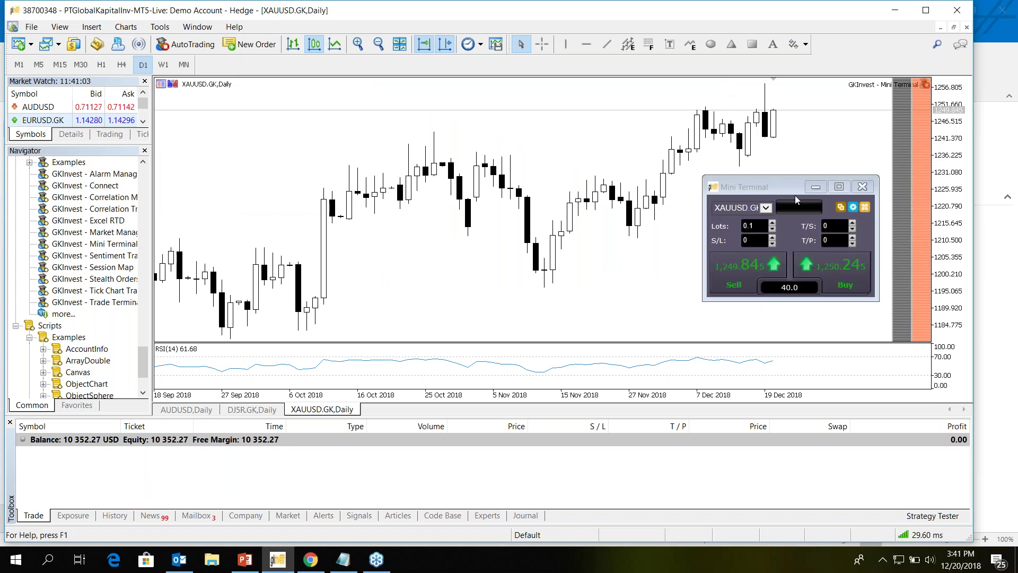
left_click_drag(794, 189, 355, 109)
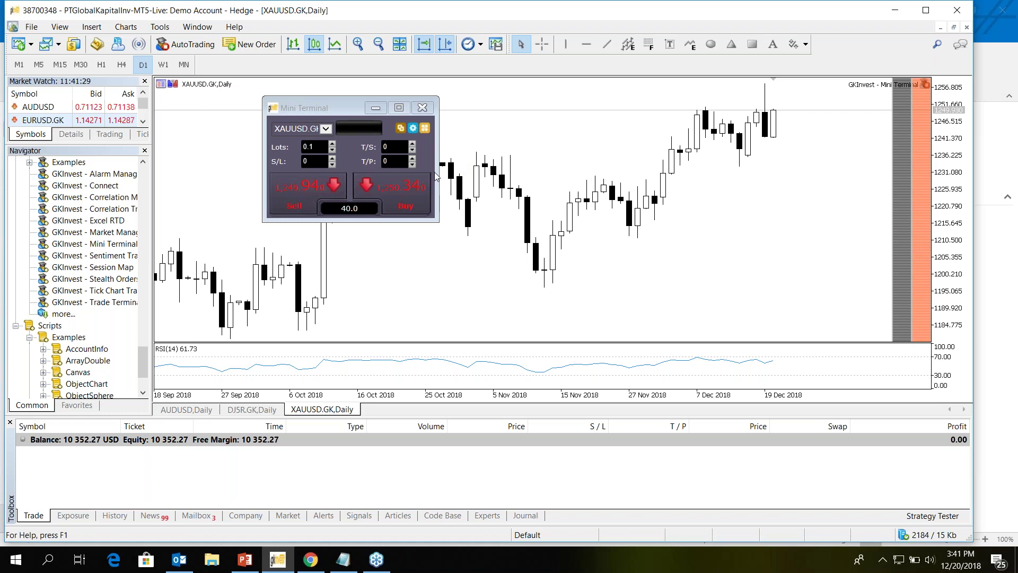
- Buy 0.1 lots of XAUUSD.GK at market from the Mini Terminal and confirm the order
left_click(434, 176)
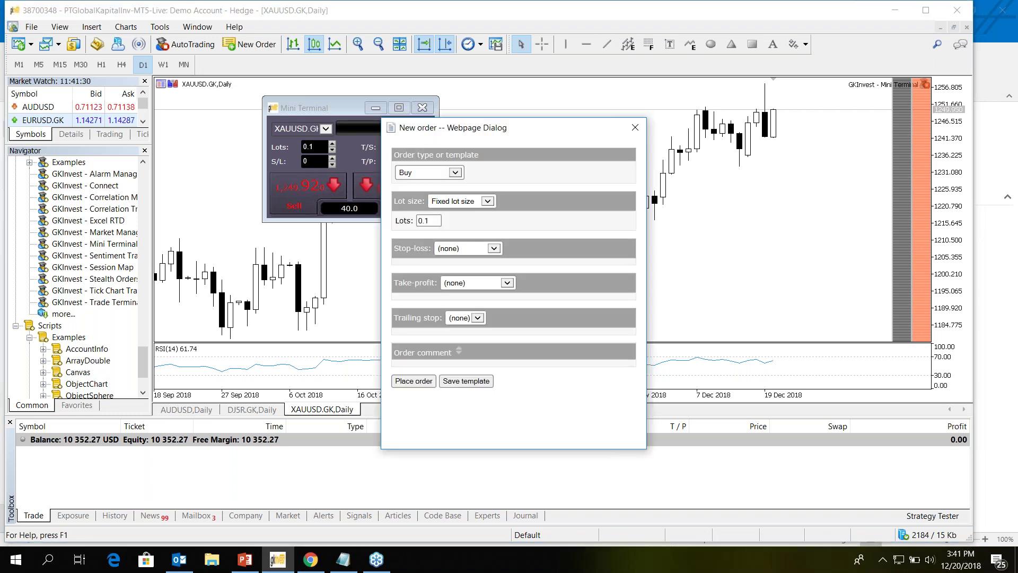
left_click(634, 129)
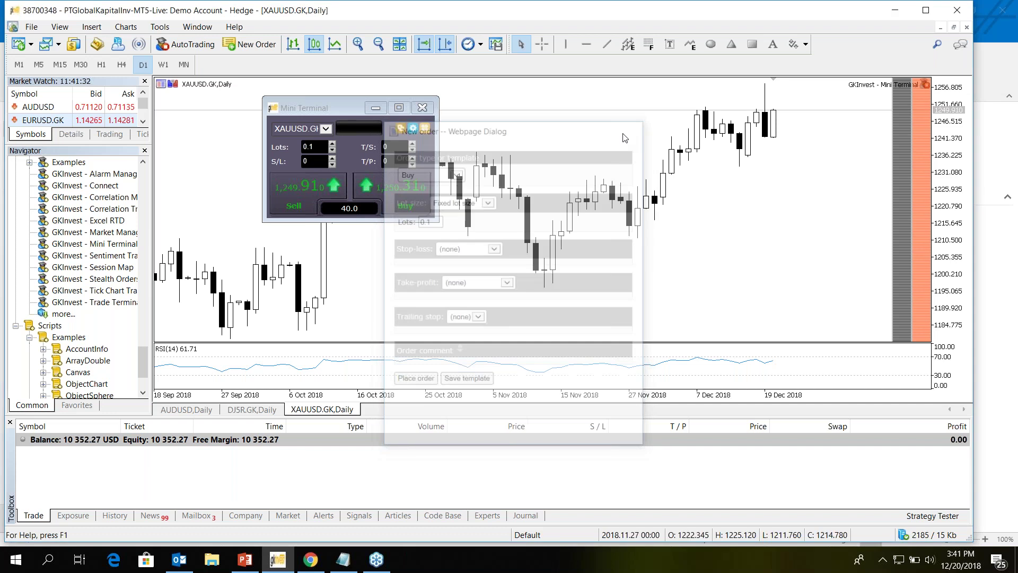
left_click(413, 128)
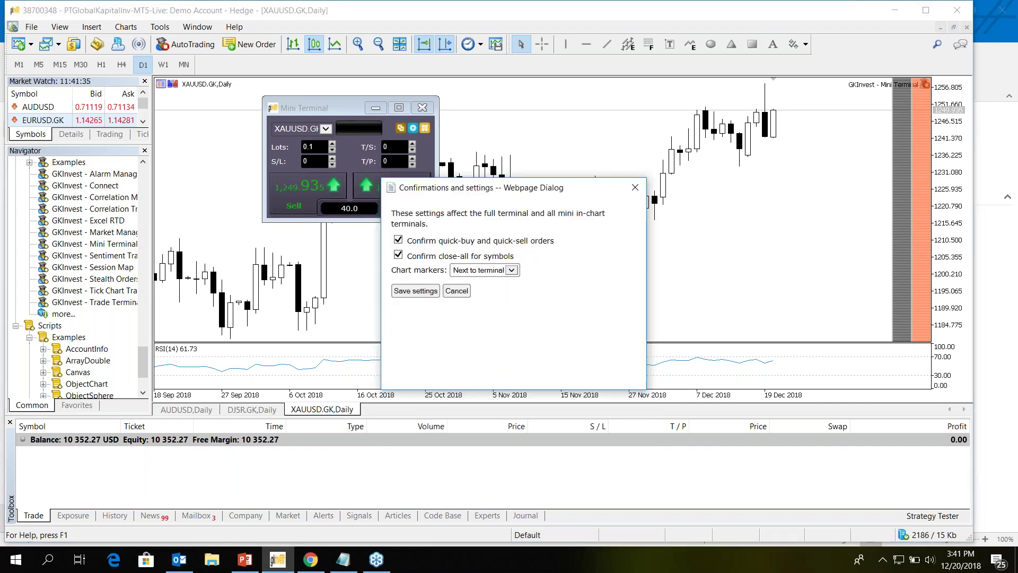
left_click(415, 291)
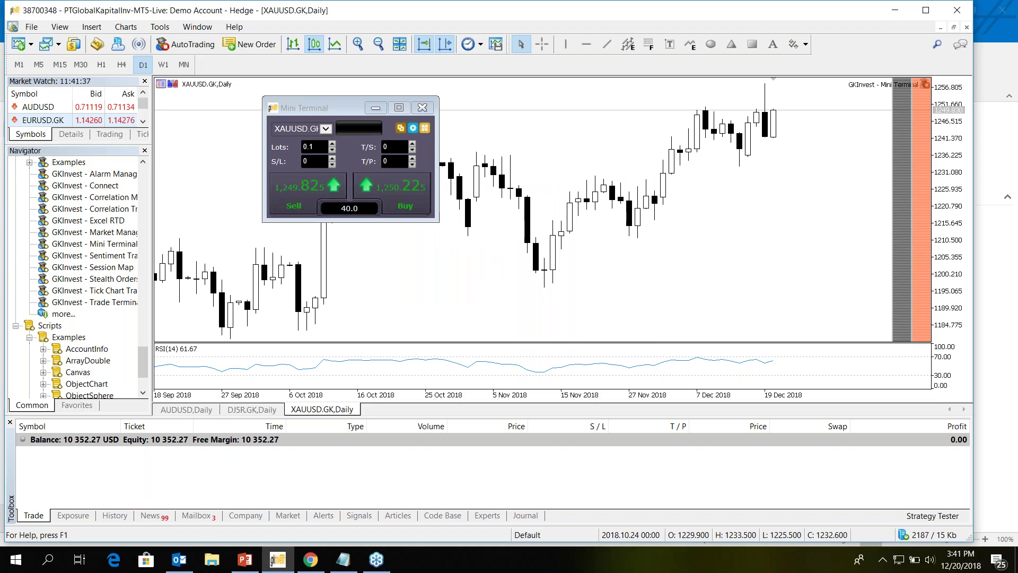
left_click(405, 205)
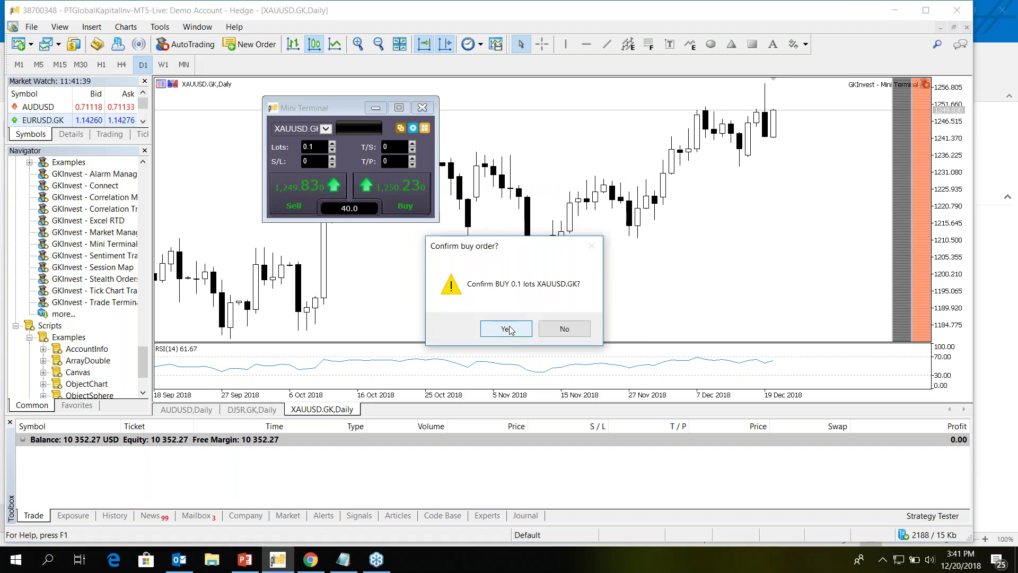
left_click(507, 328)
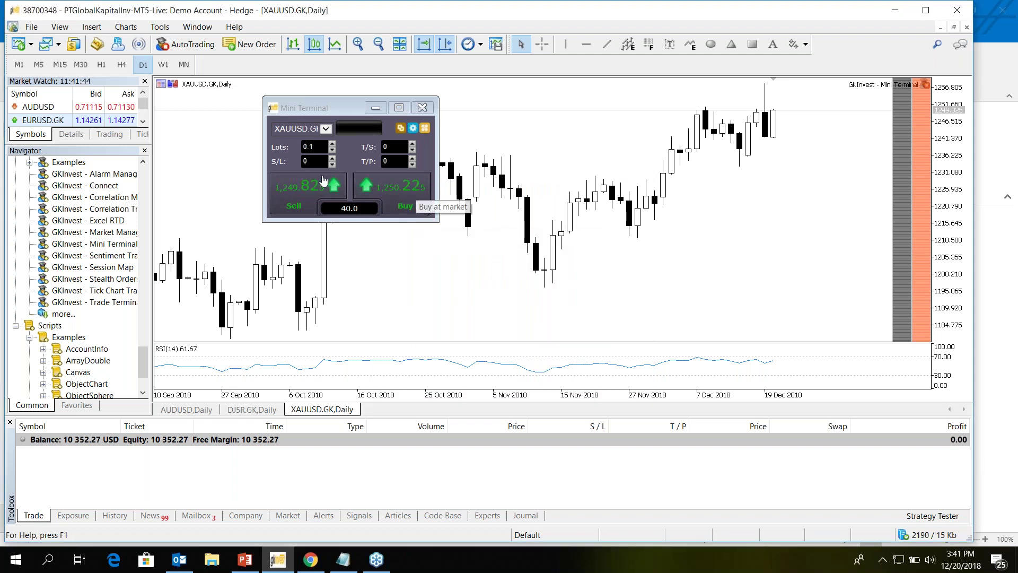
- Decline a second 0.1-lot gold buy and close the Mini Terminal
left_click(414, 196)
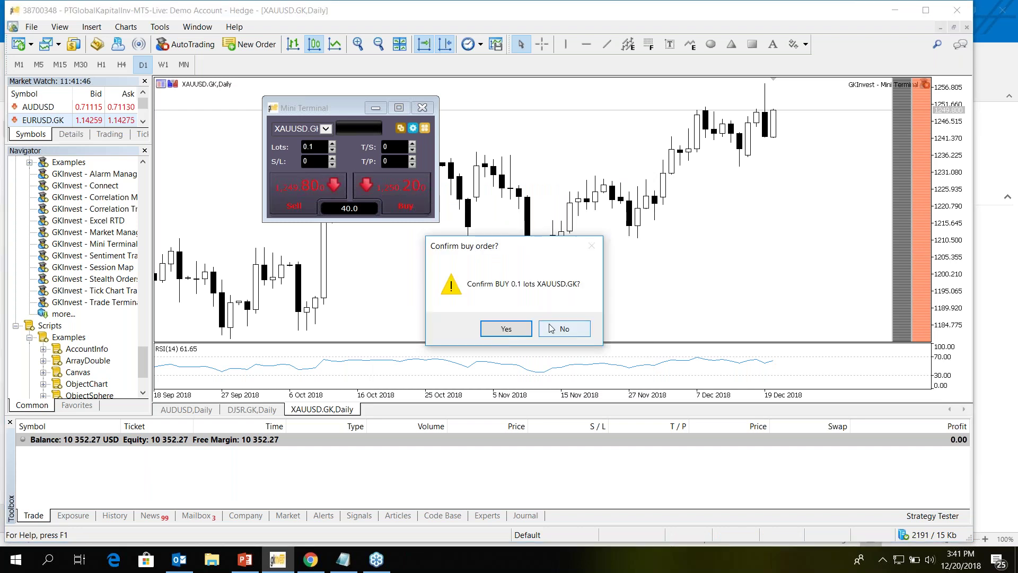
left_click(576, 329)
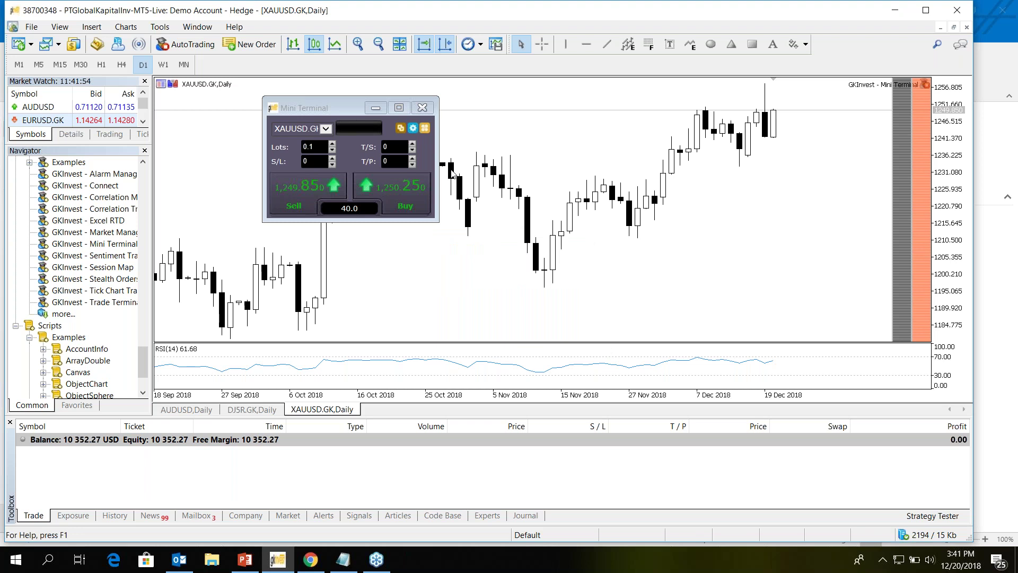
left_click(423, 108)
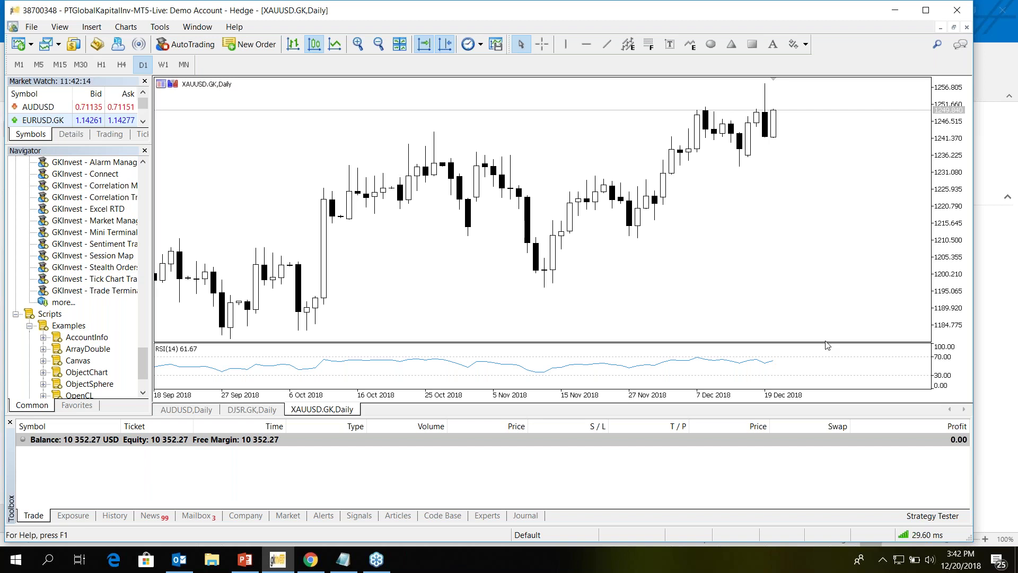
- Attach GKInvest - Session Map to the XAUUSD.GK chart with automated trading allowed, placing its map over the chart
left_click_drag(827, 345, 827, 346)
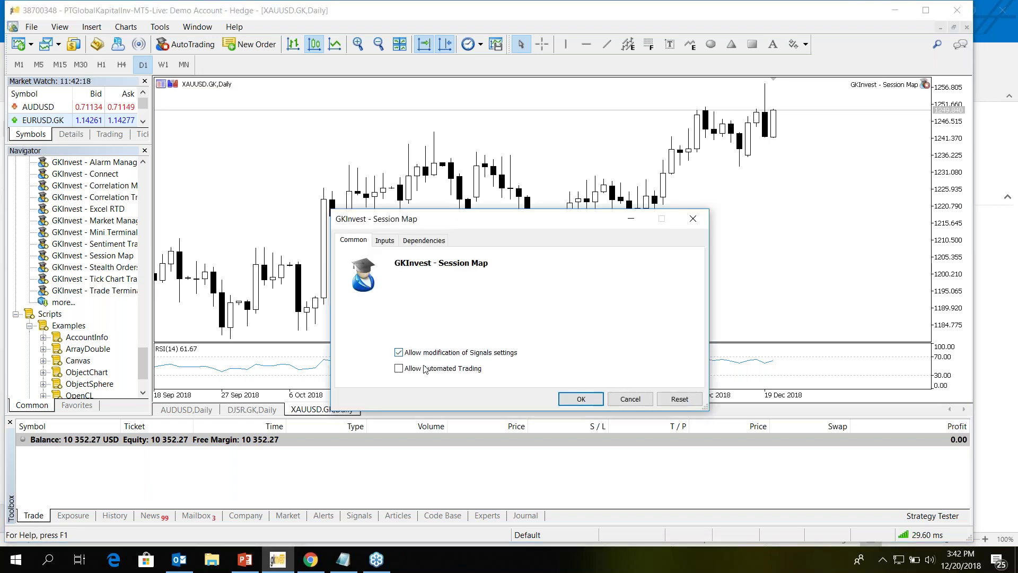
left_click(425, 368)
left_click(571, 397)
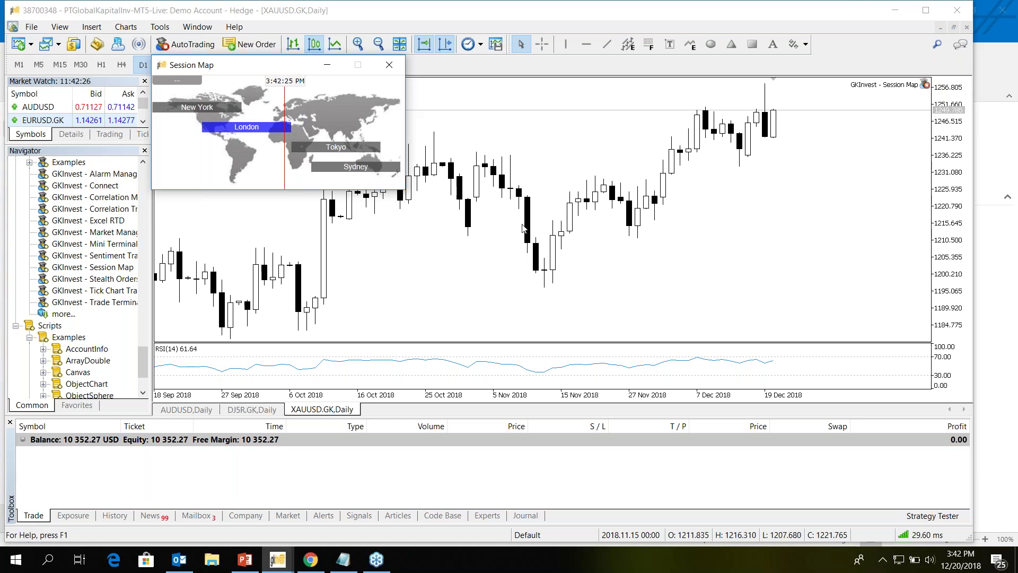
left_click_drag(267, 70, 471, 90)
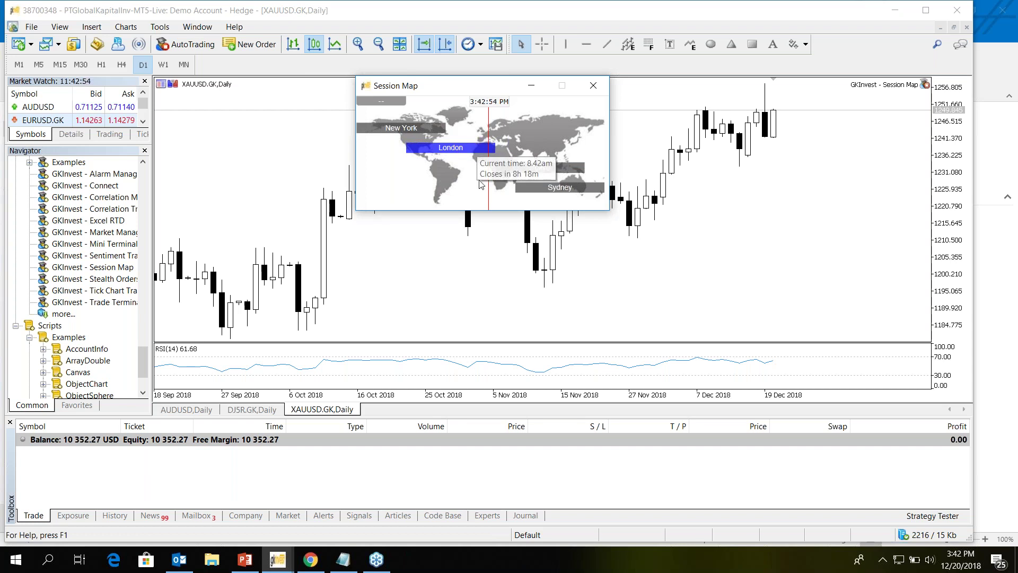
left_click(390, 104)
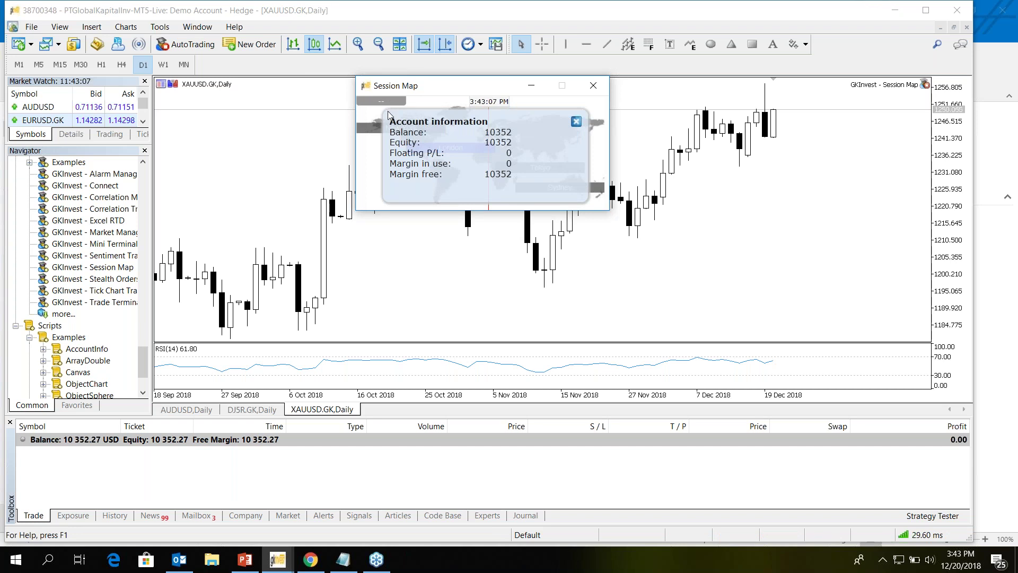
left_click(576, 123)
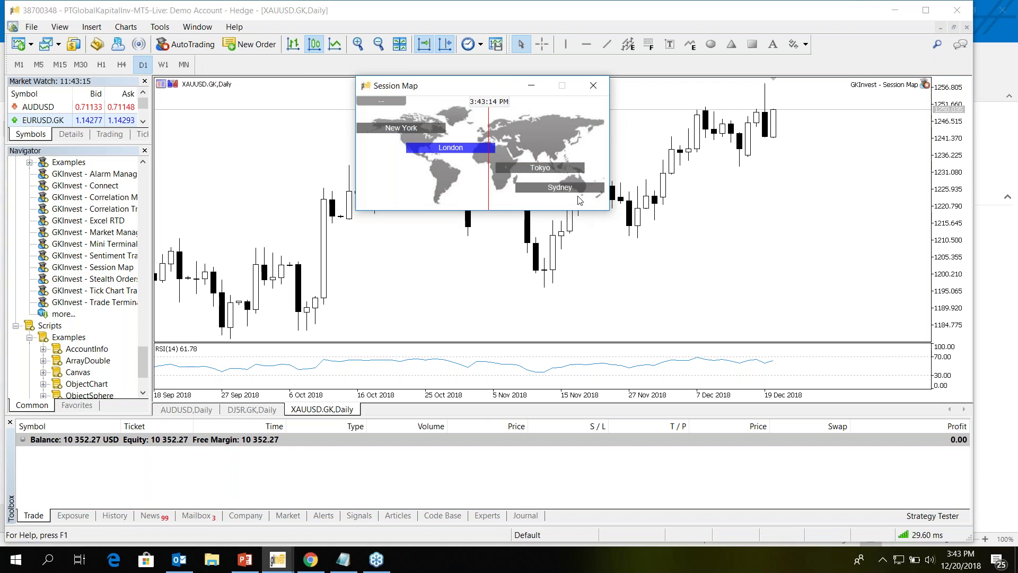
left_click(551, 170)
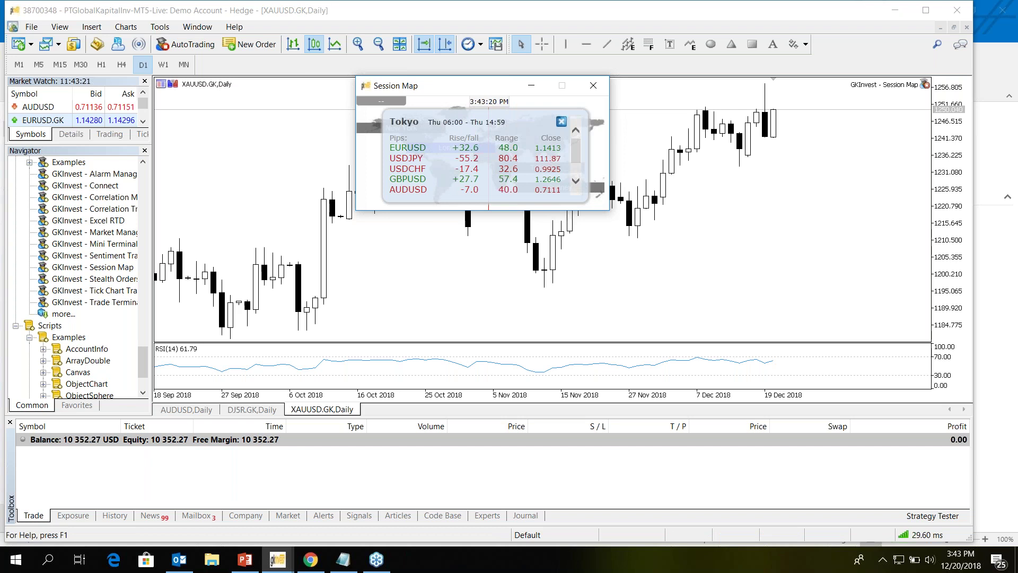
left_click(561, 122)
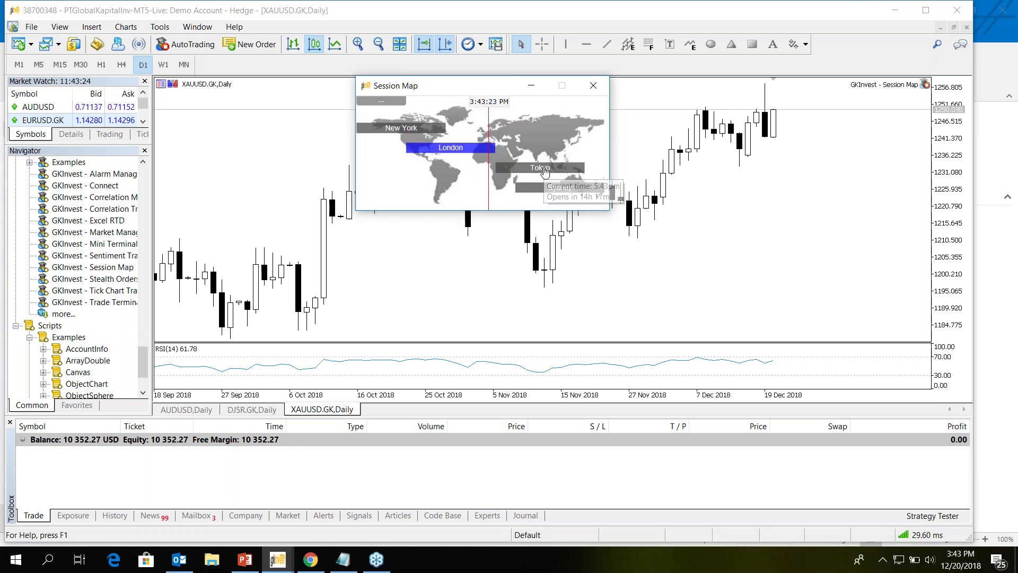
left_click(545, 170)
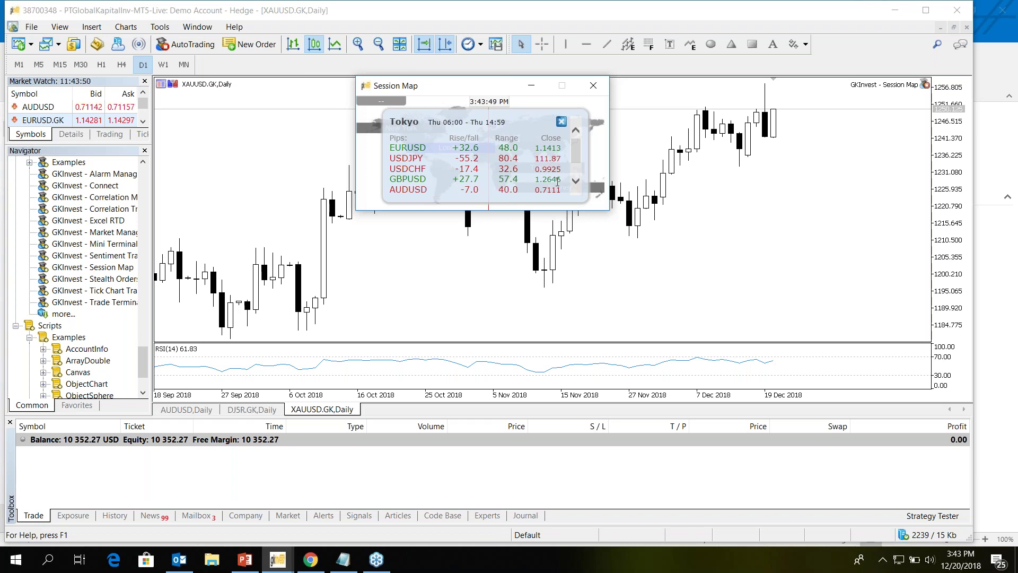
scroll(575, 121, "down", 1)
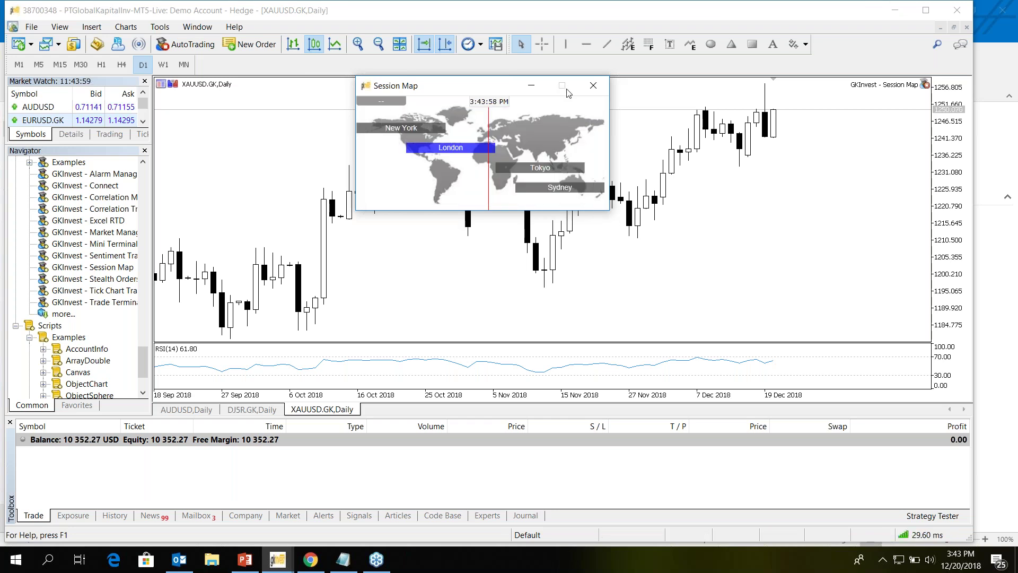
- Close the Session Map window
left_click(368, 87)
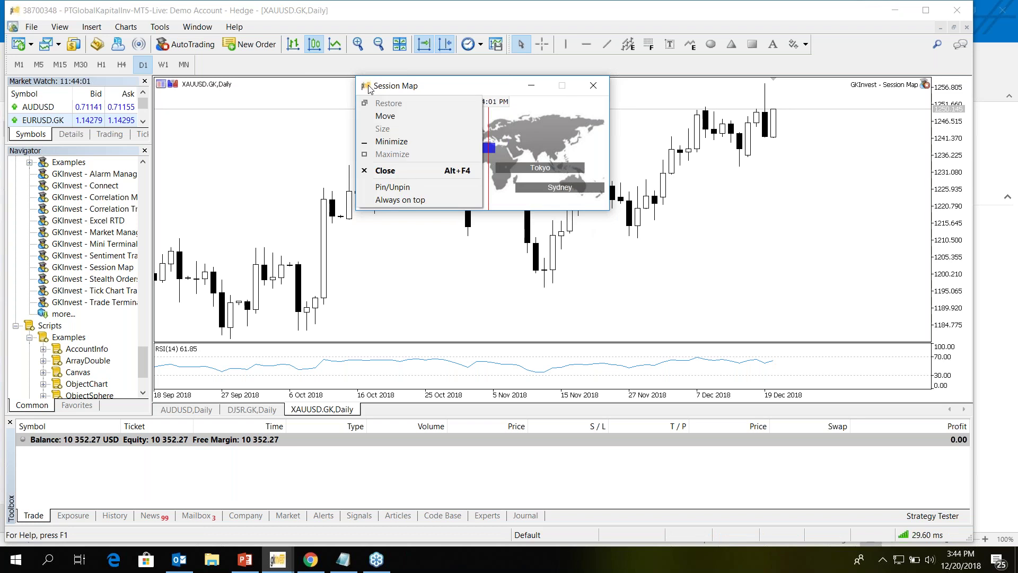
left_click(370, 89)
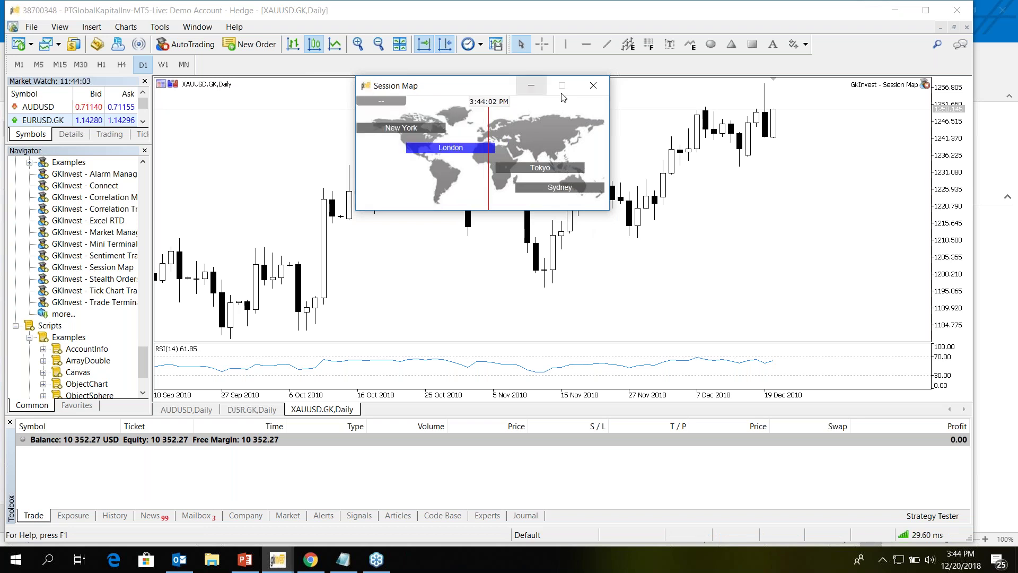
left_click(604, 90)
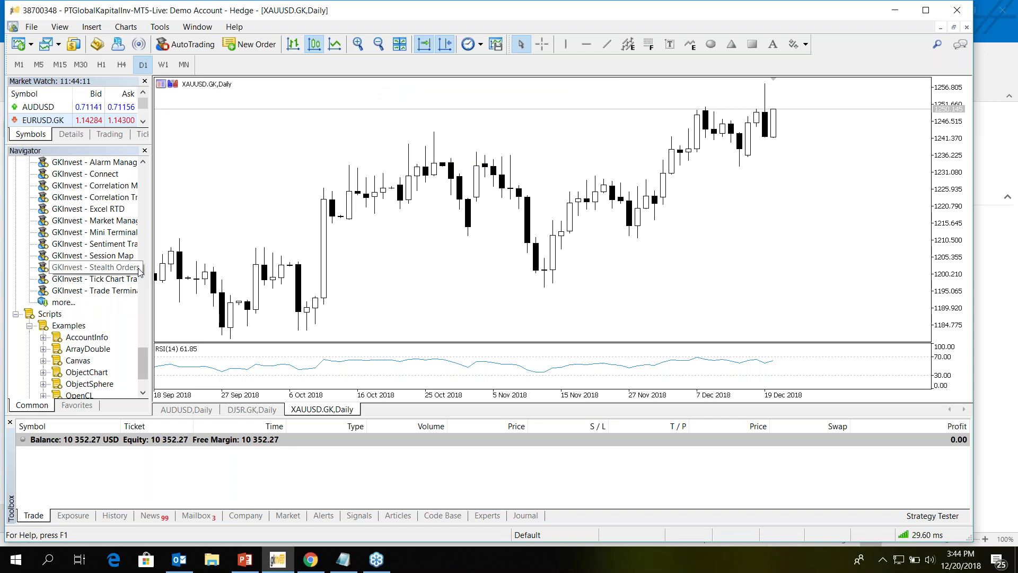
- Attach GKInvest - Excel RTD to the chart with automated trading allowed and commands accepted
left_click(88, 209)
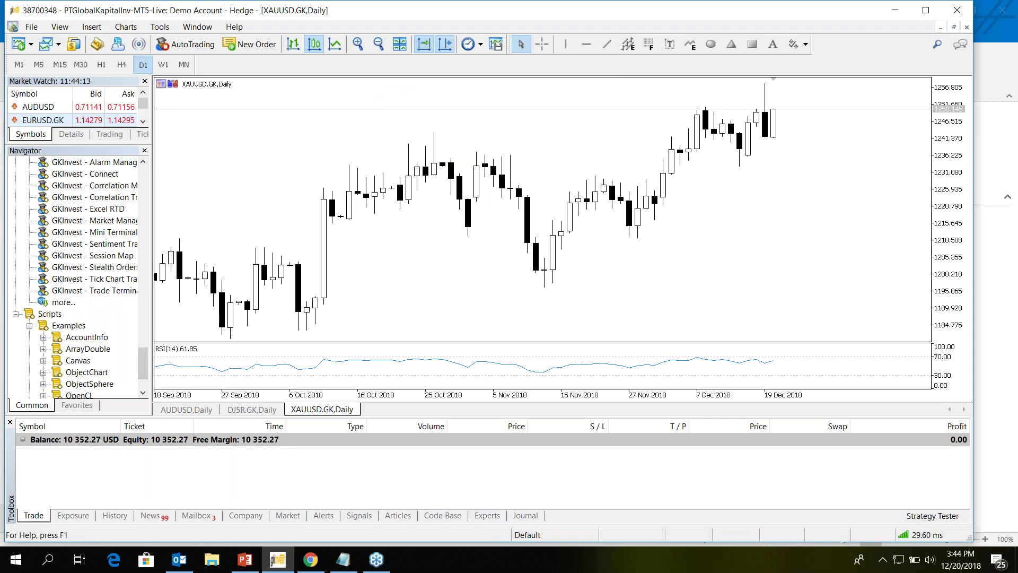
left_click_drag(413, 187, 416, 191)
left_click(434, 370)
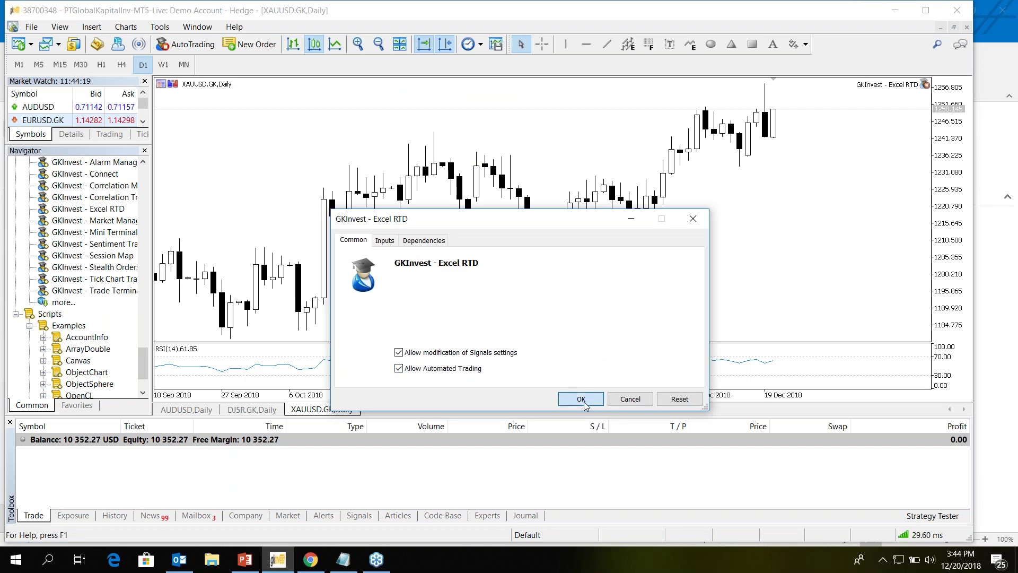
left_click(581, 399)
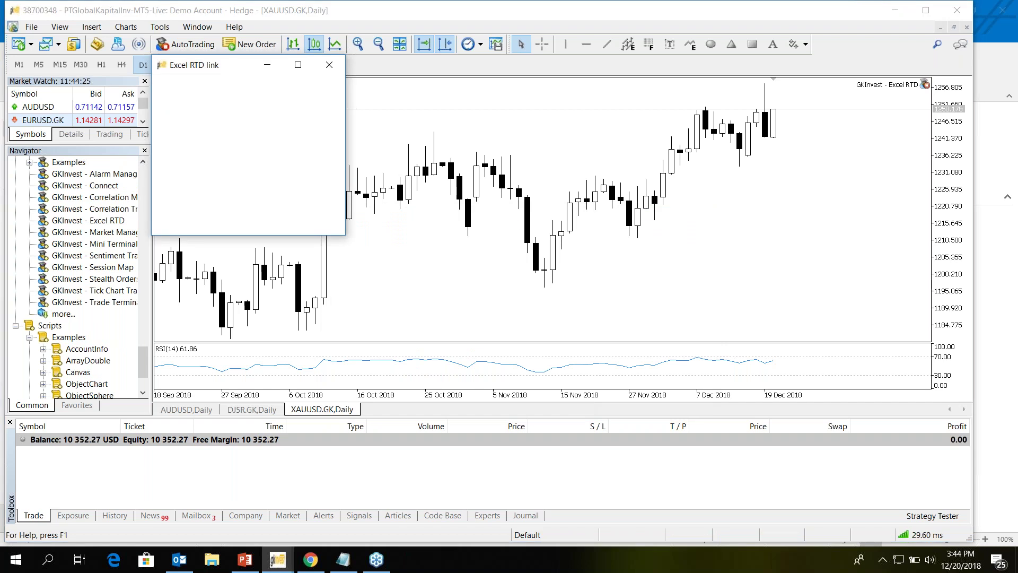
left_click(208, 169)
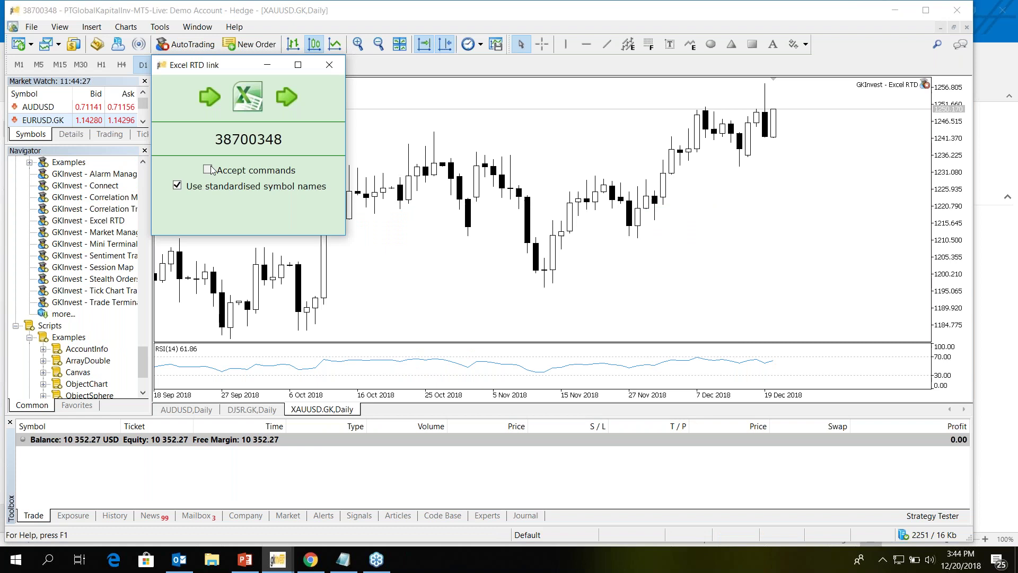
- Minimize MetaTrader and the mail program, then open the Excel RTD data examples workbook
left_click(896, 11)
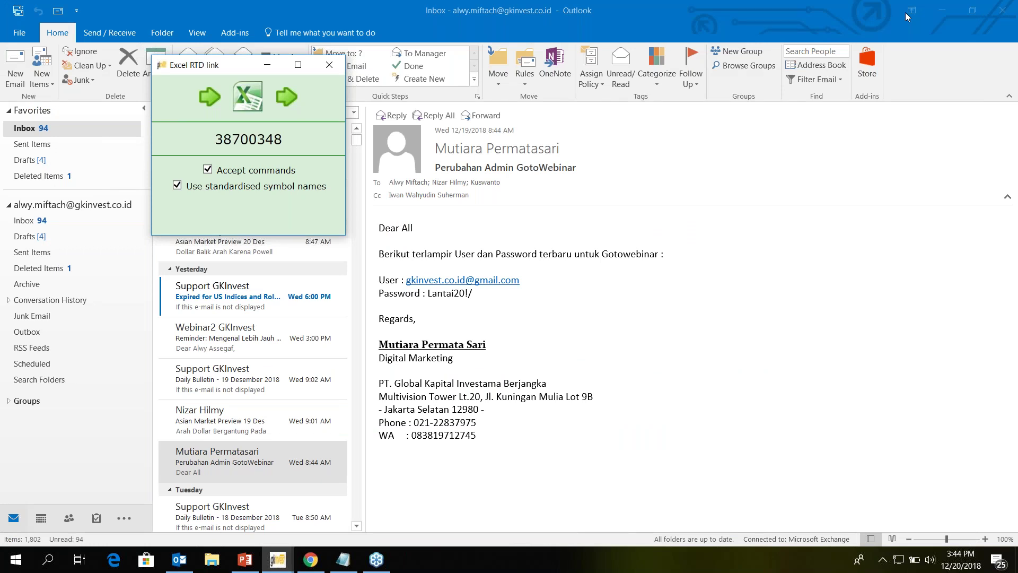
left_click(940, 12)
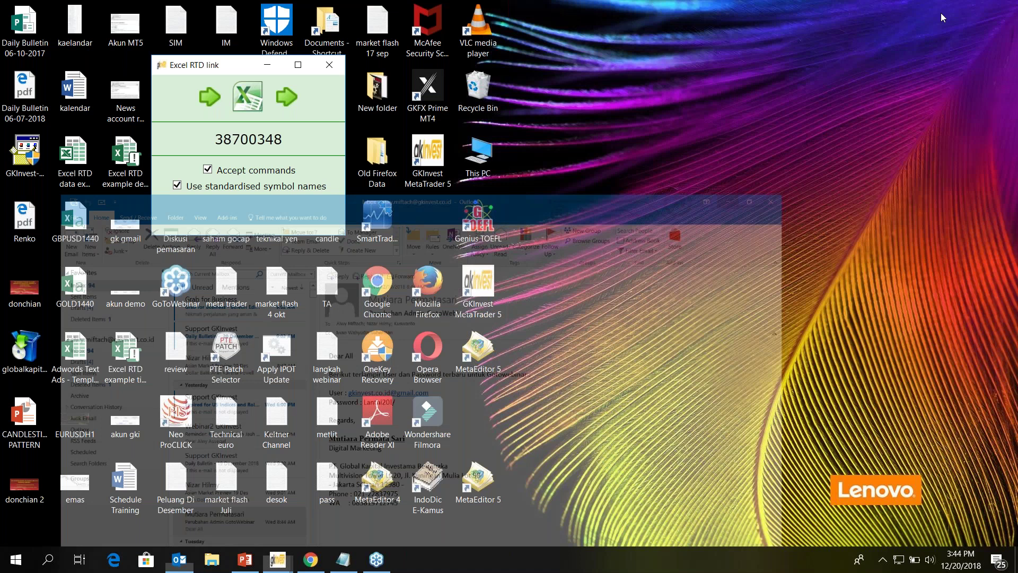
double_click(71, 163)
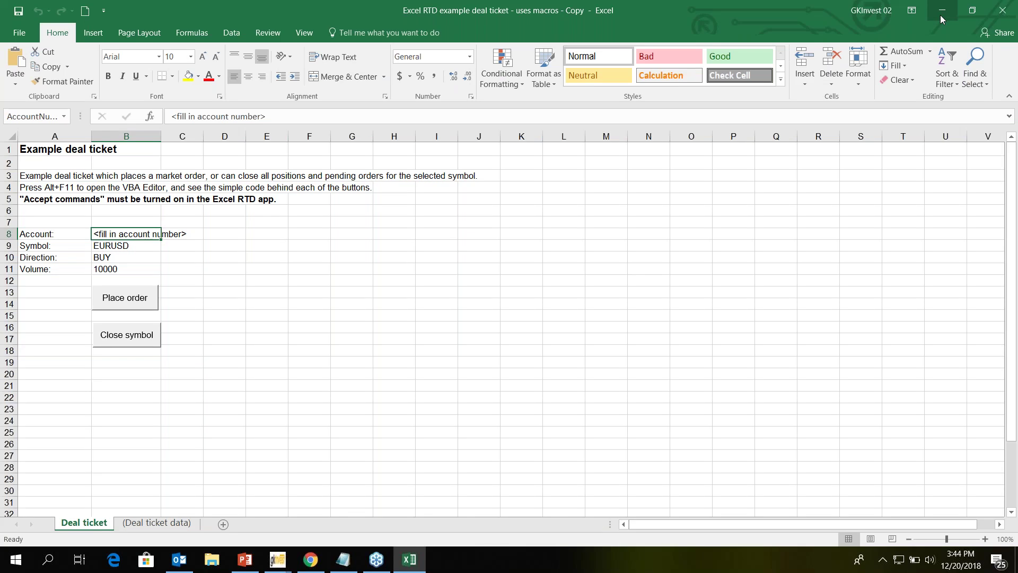
- Replace the old number in Accounts sheet cell B6 with the MT5 trading account number
left_click(940, 14)
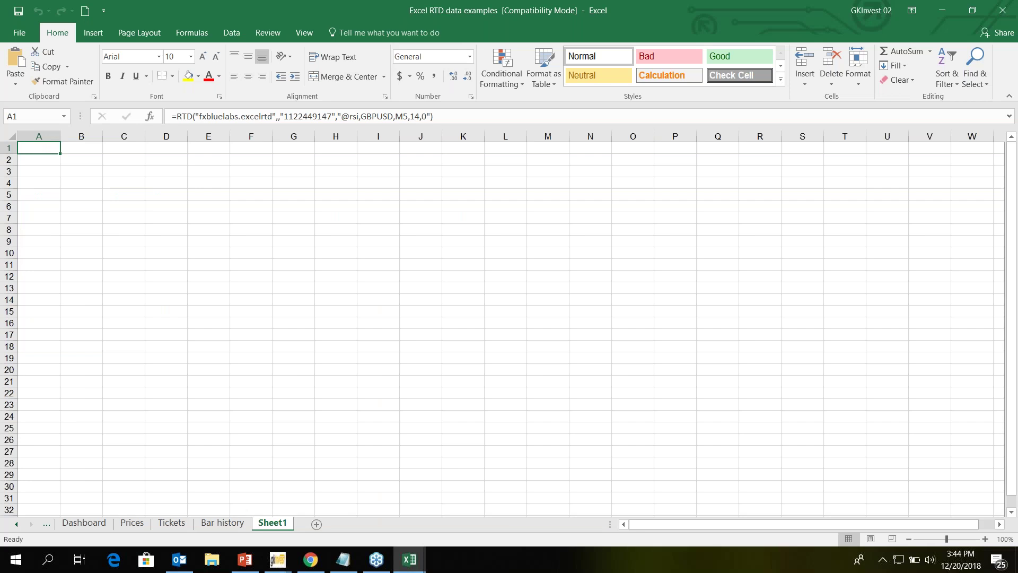
left_click(13, 525)
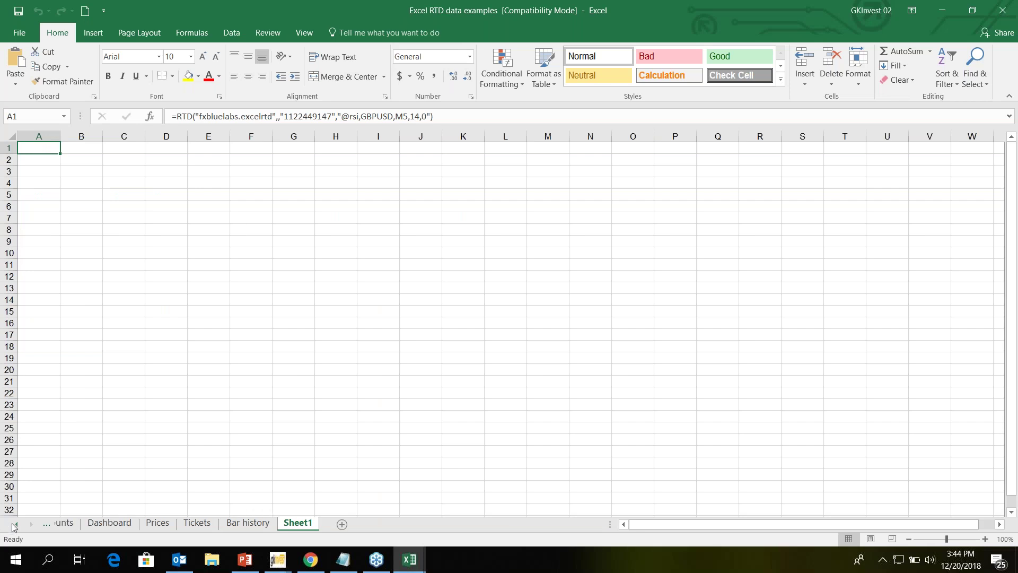
left_click(67, 524)
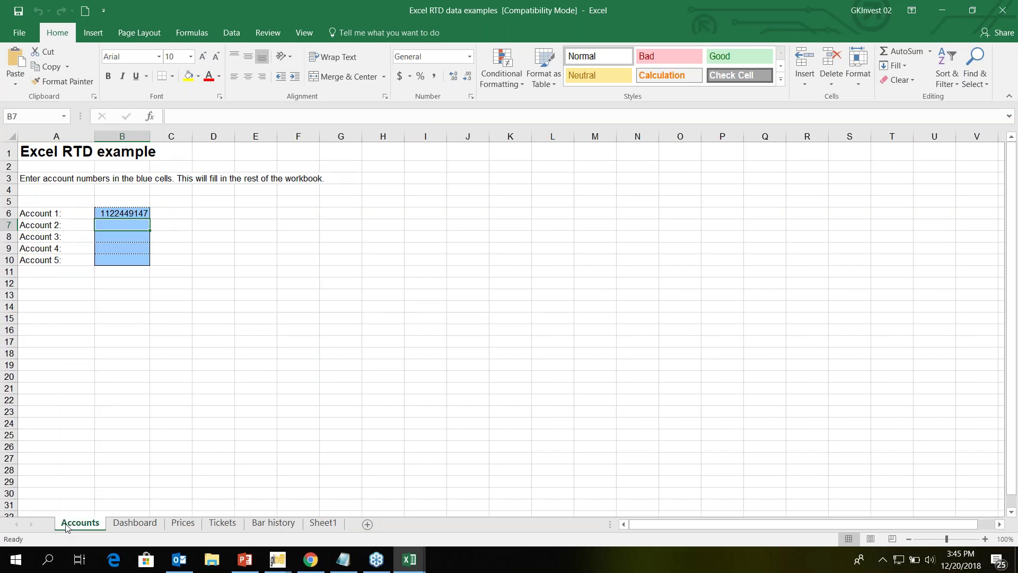
left_click(125, 214)
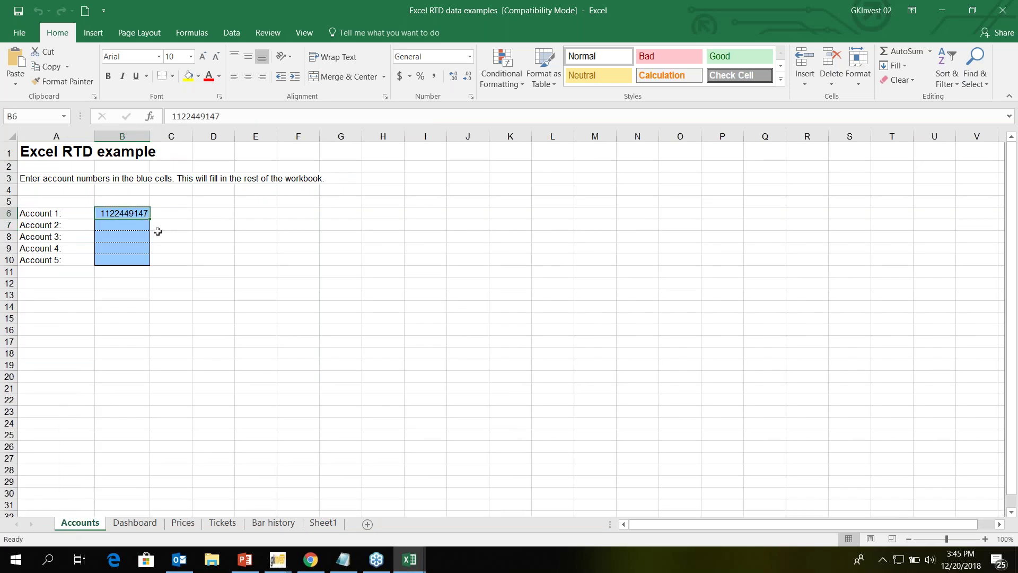
left_click(282, 569)
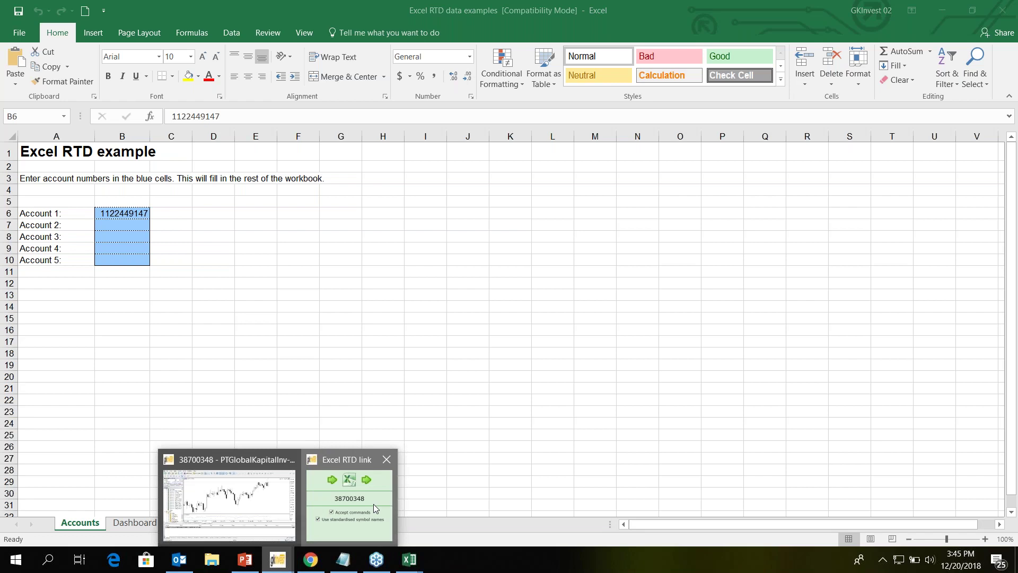
mouse_move(374, 504)
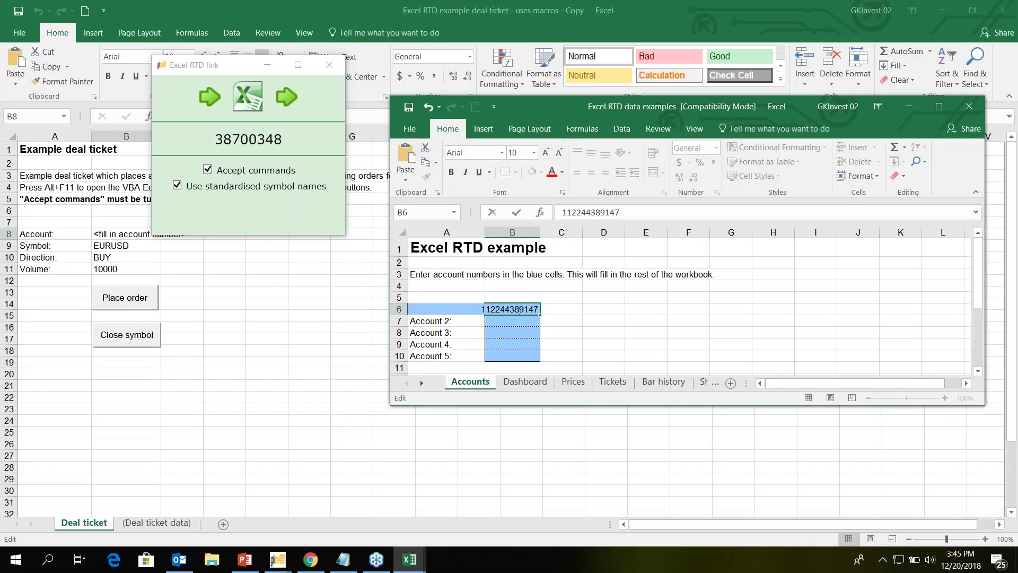
key("BackSpace")
key("BackSpace")
key("BackSpace")
key("BackSpace")
key("BackSpace")
key("BackSpace")
key("BackSpace")
key("BackSpace")
key("Delete")
key("Delete")
key("Delete")
key("Delete")
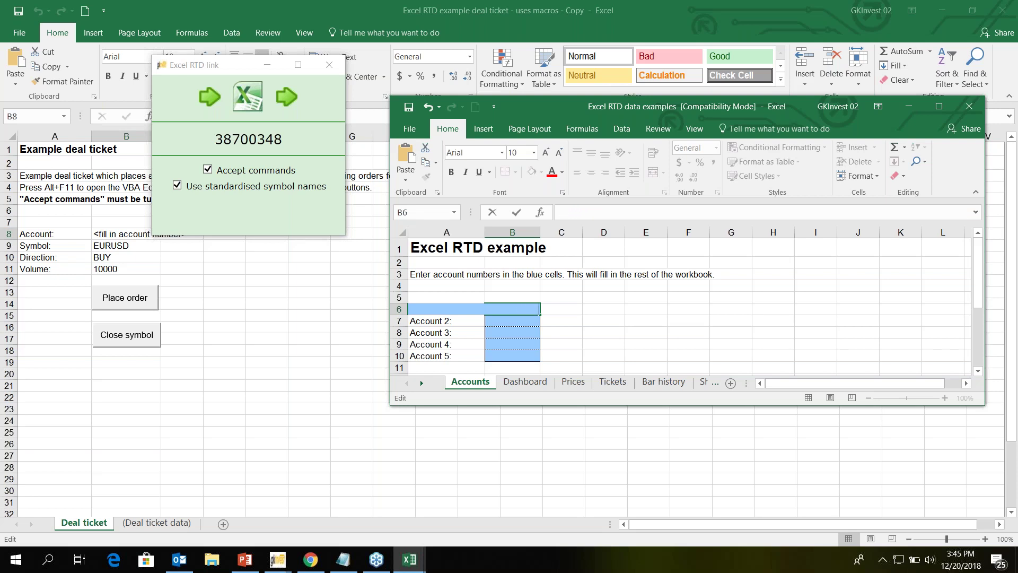
key("Return")
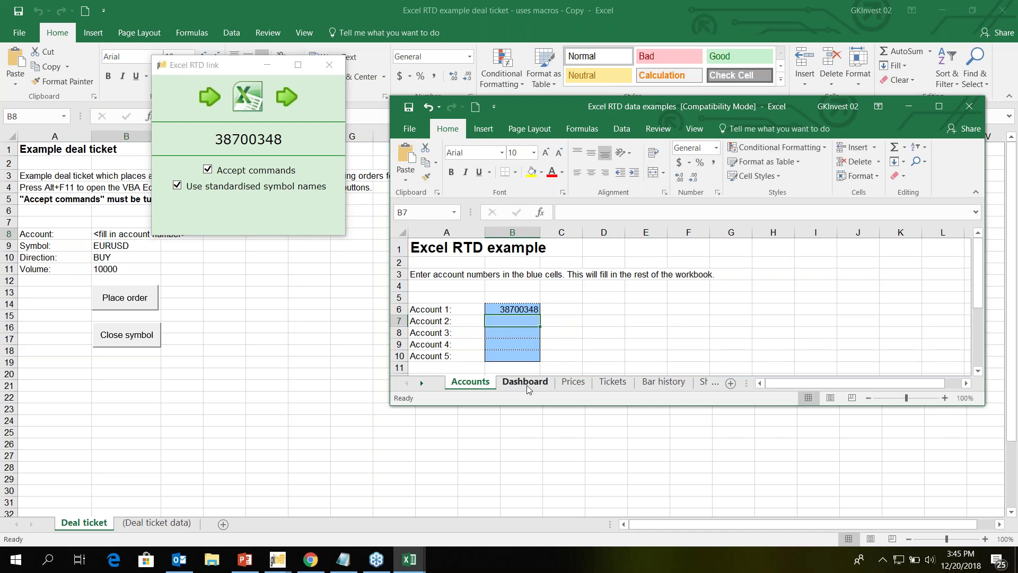
- Maximize the data examples workbook and view the Prices, Tickets and Bar history sheets
left_click(526, 384)
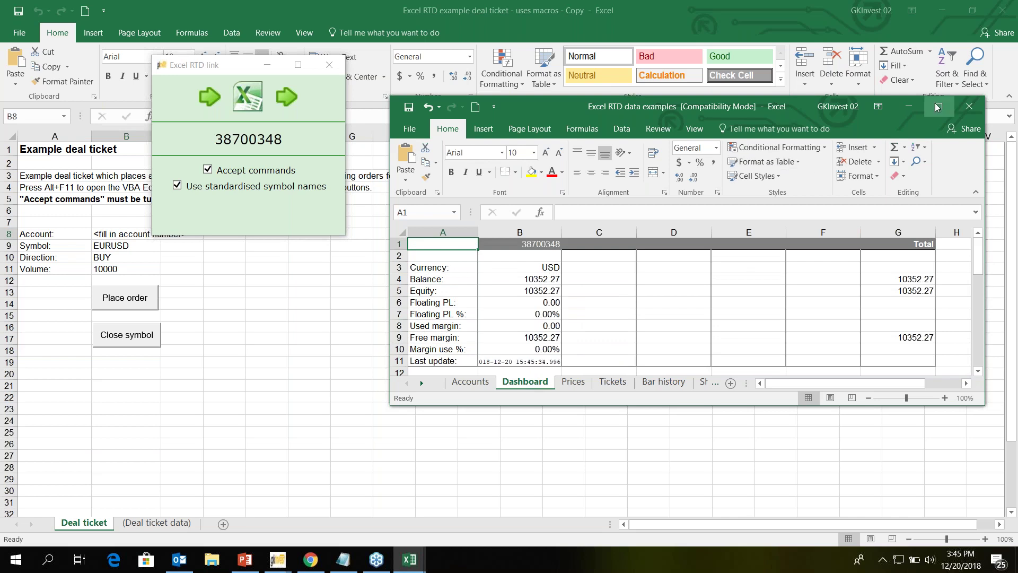
left_click(937, 107)
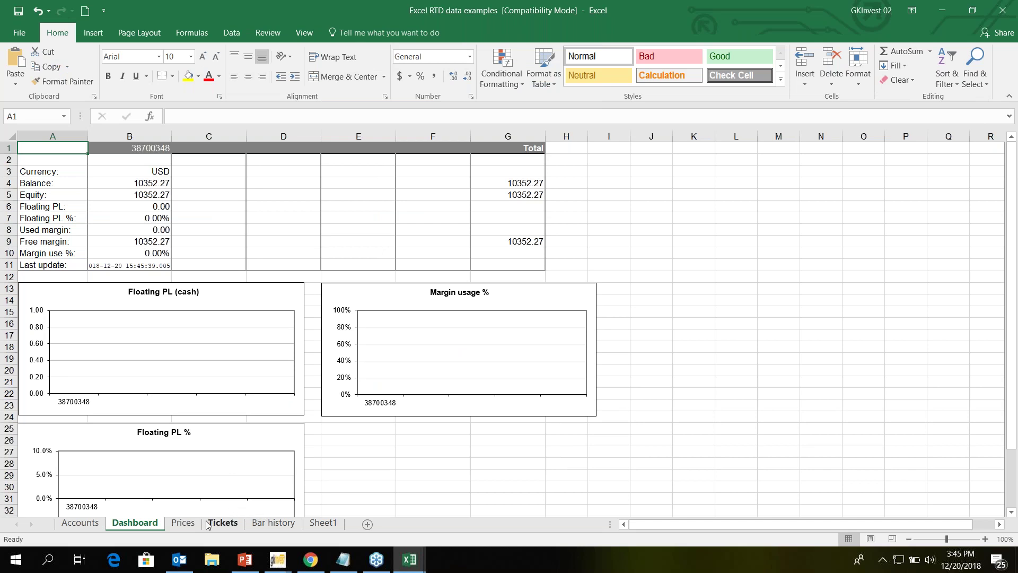
left_click(183, 523)
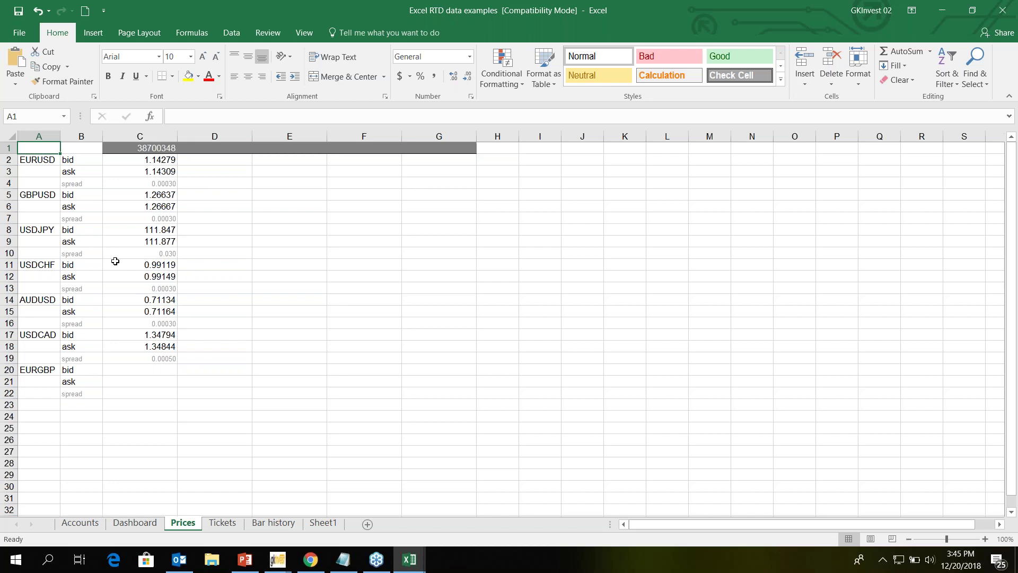
left_click(222, 525)
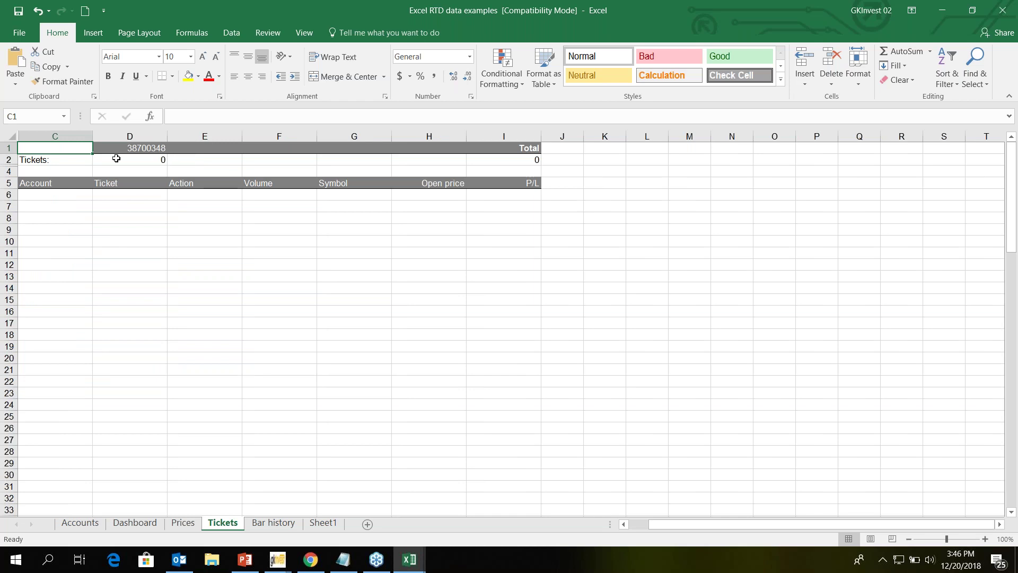
left_click(286, 525)
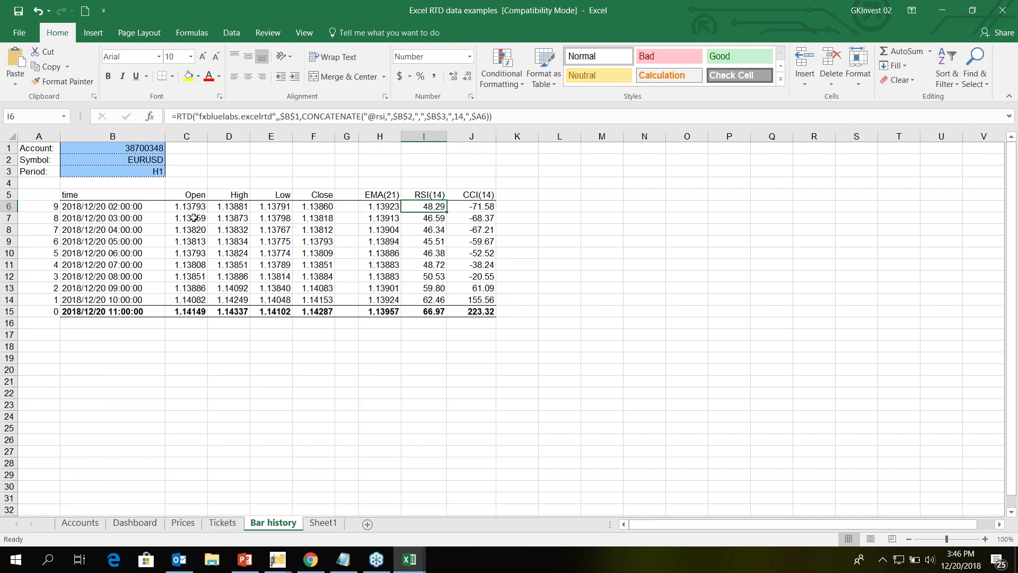
- Change the Bar history Period in B3 to D1
left_click(560, 241)
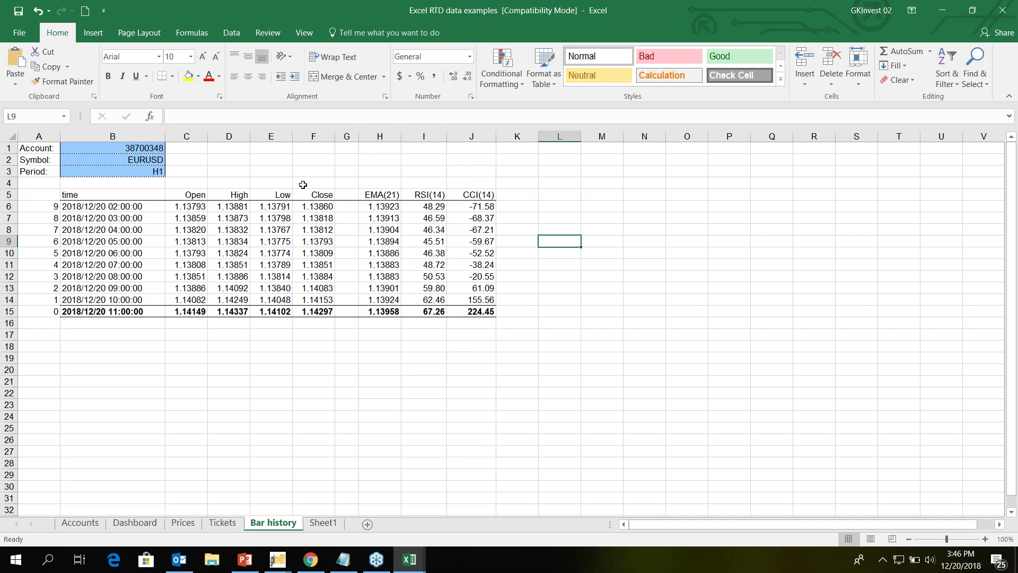
left_click(159, 171)
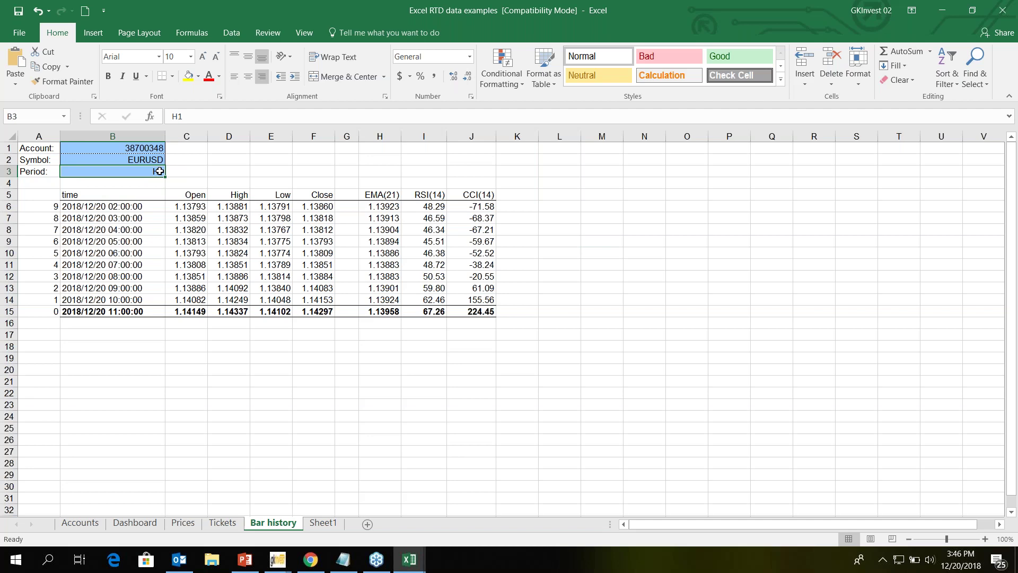
double_click(160, 172)
type("H")
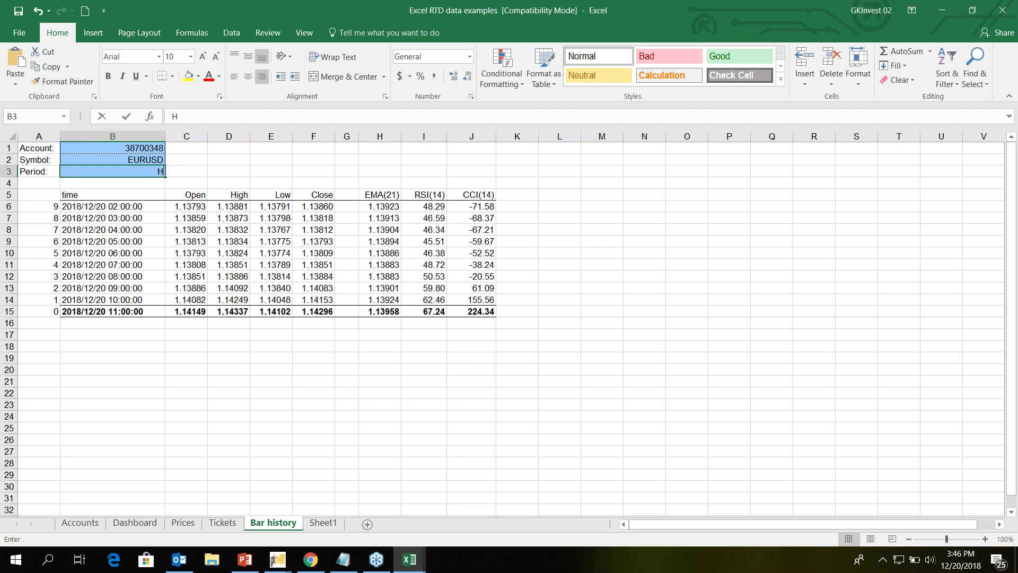
key("BackSpace")
type("D")
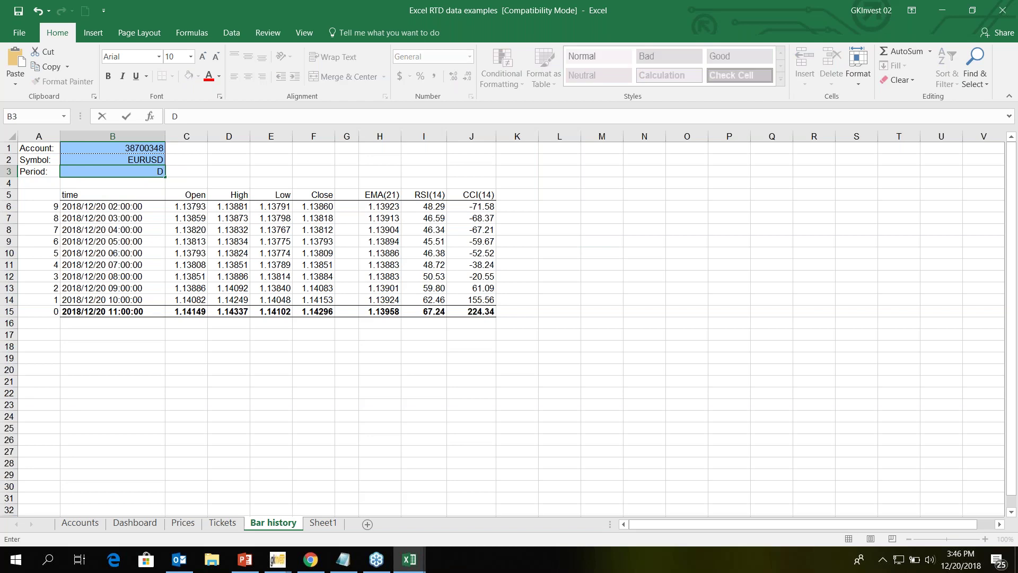
type("1")
key("Return")
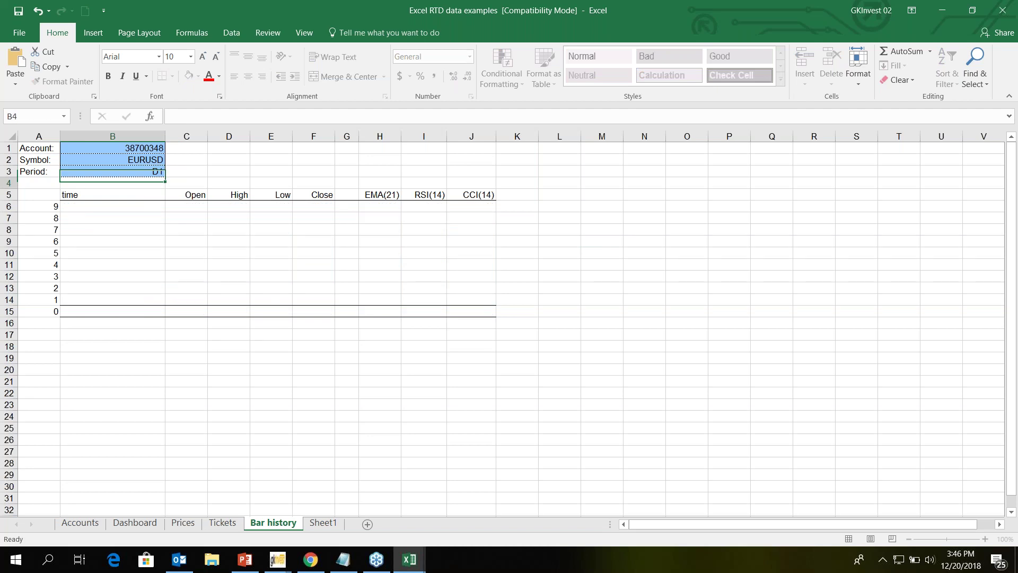
- Change the Bar history Symbol in B2 to GBPUSD and inspect the RTD price formulas
left_click(144, 160)
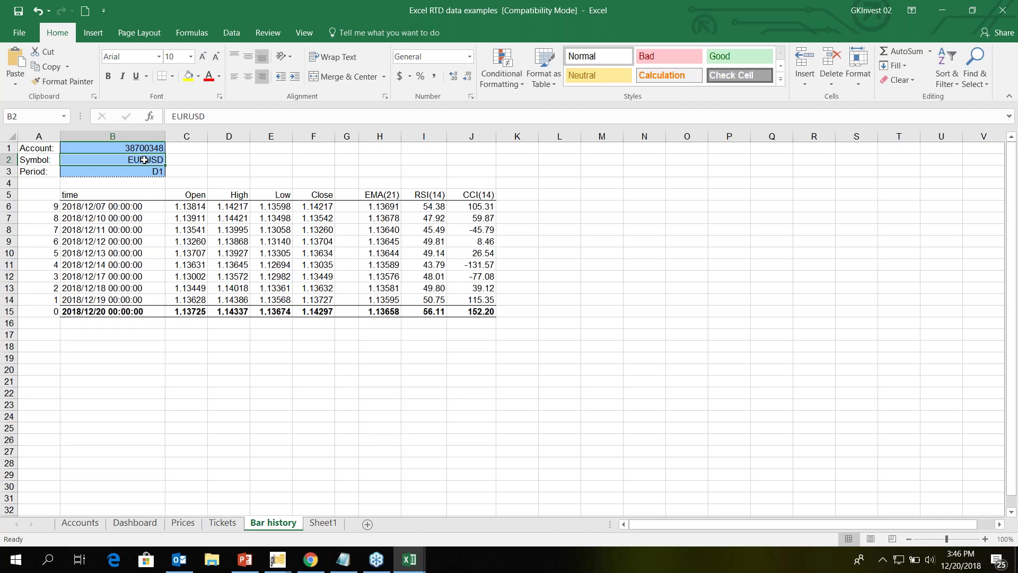
double_click(144, 160)
type("G")
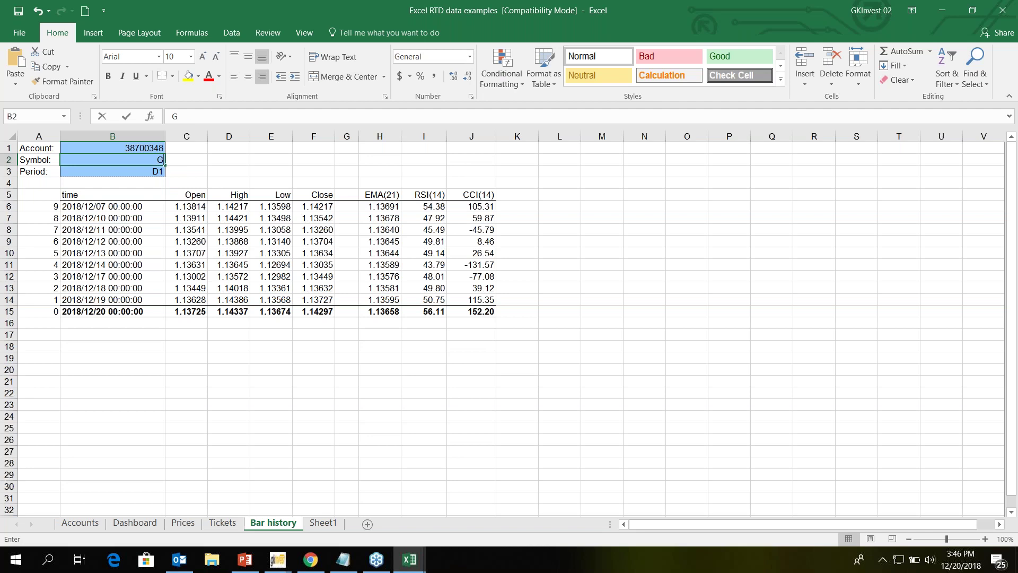
type("BPUS")
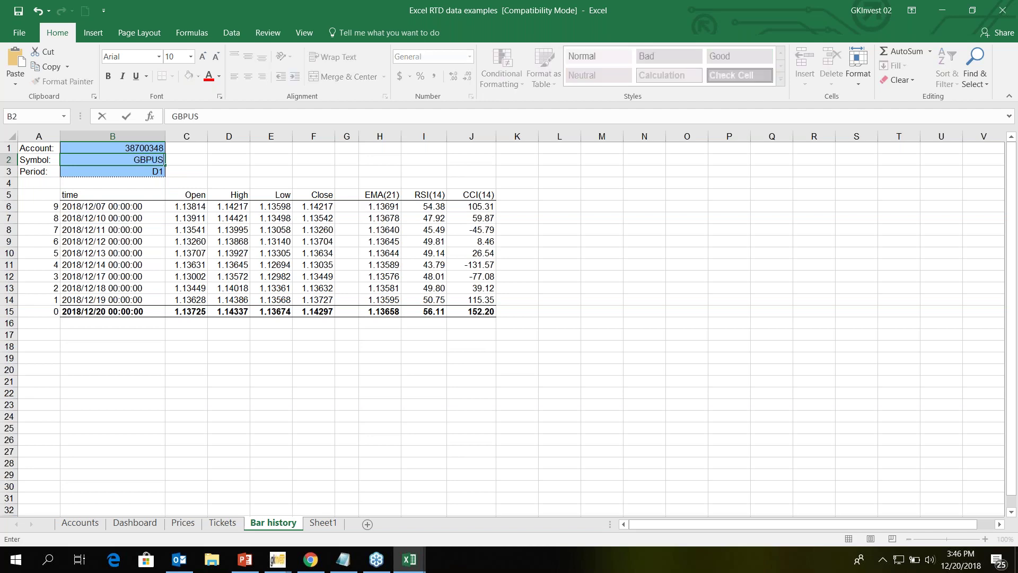
type("D")
key("Return")
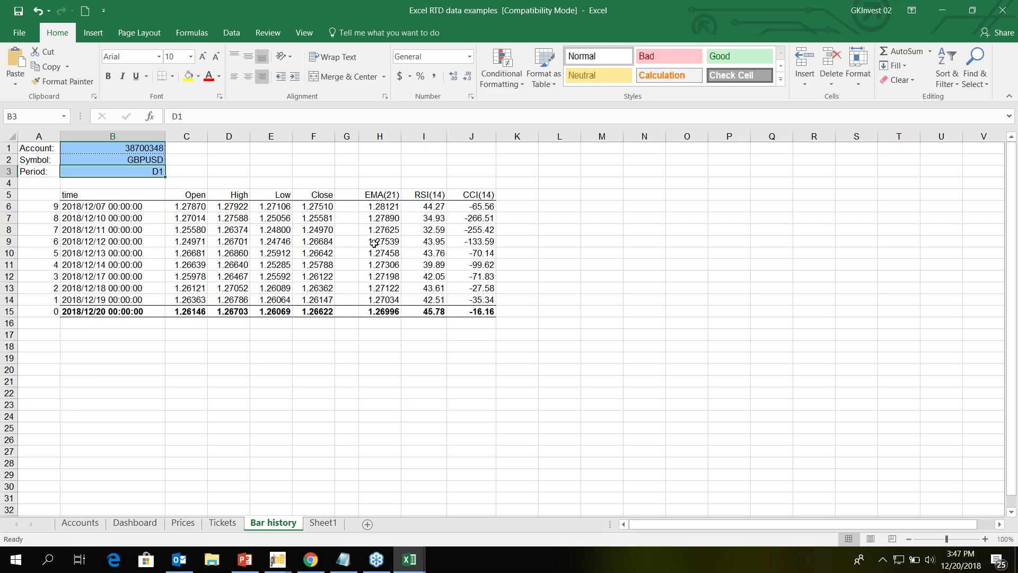
left_click(186, 206)
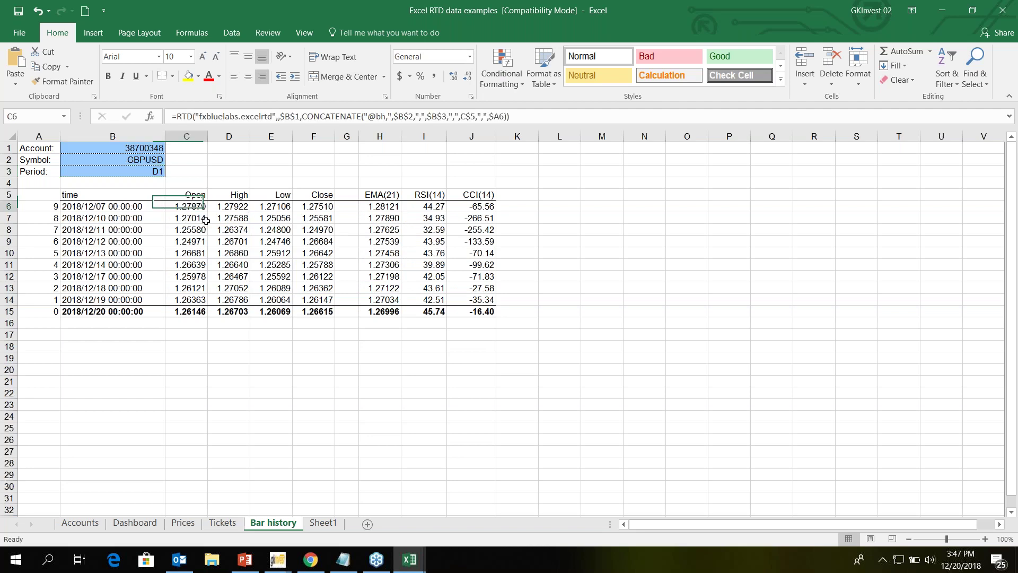
left_click_drag(206, 220, 320, 269)
left_click(517, 300)
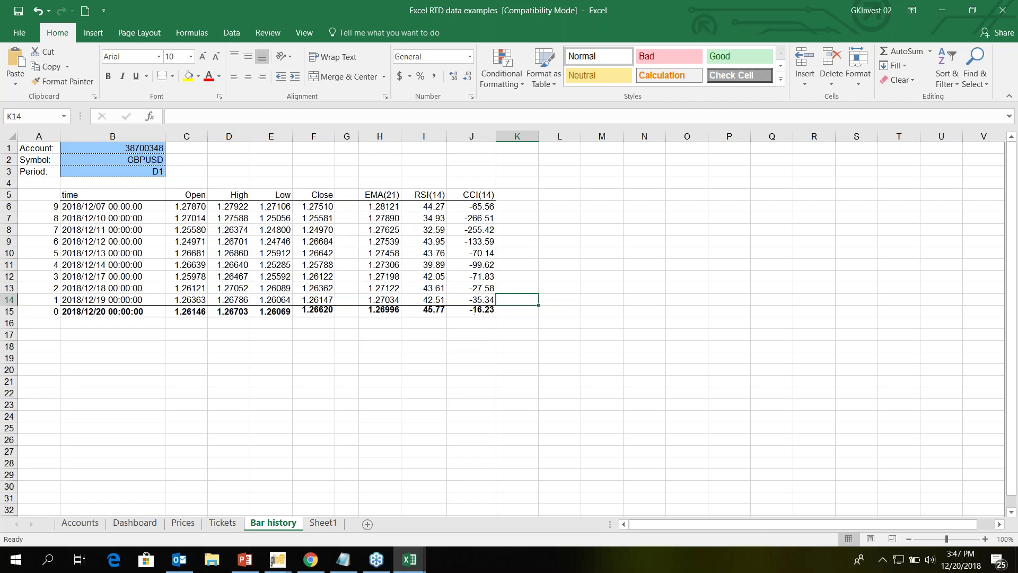
- Switch through the taskbar to the example deal ticket workbook
left_click(318, 565)
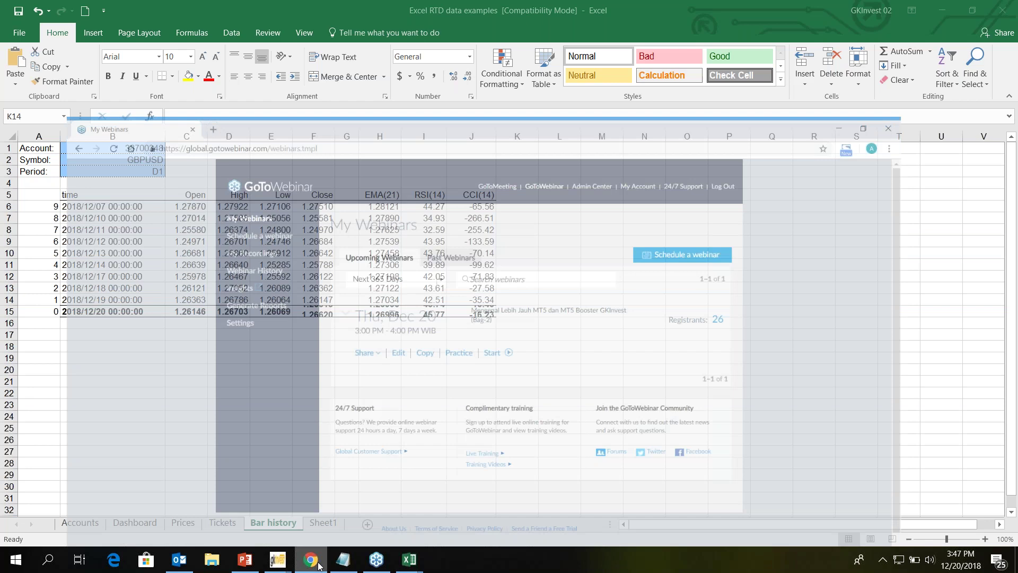
mouse_move(274, 567)
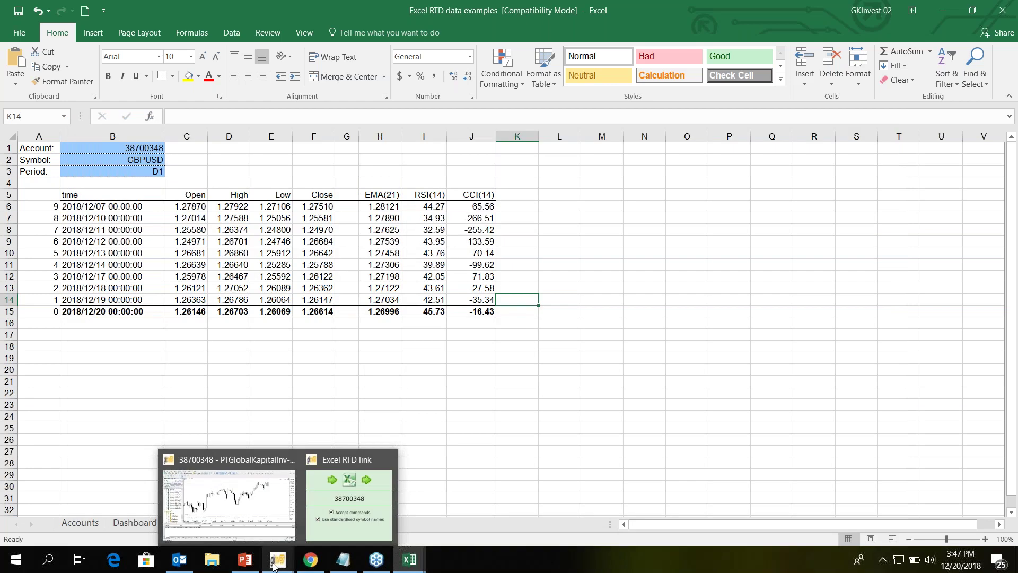
left_click(274, 566)
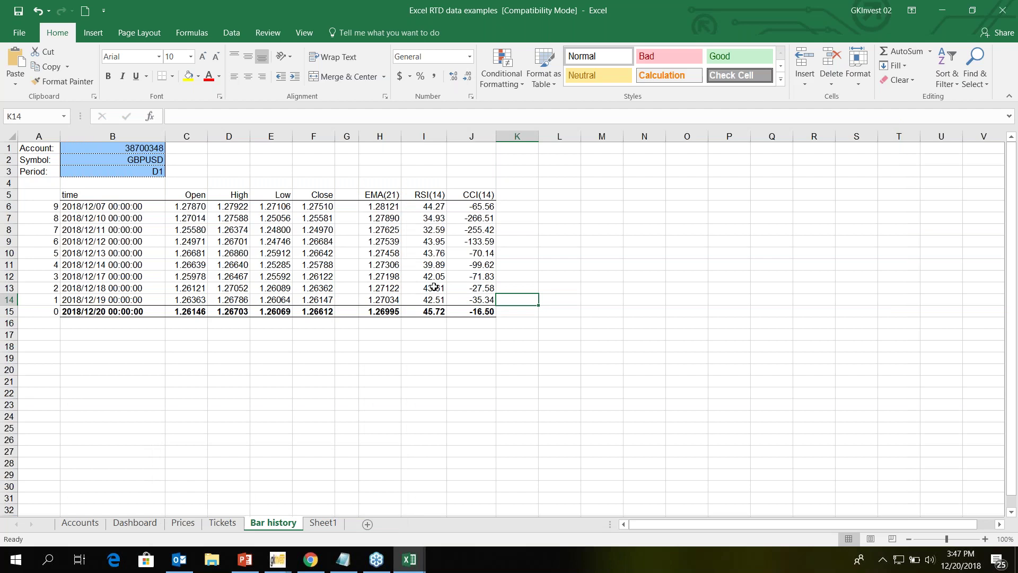
left_click(414, 560)
- Resize the deal ticket workbook and place it beside the Excel RTD link window
left_click(973, 10)
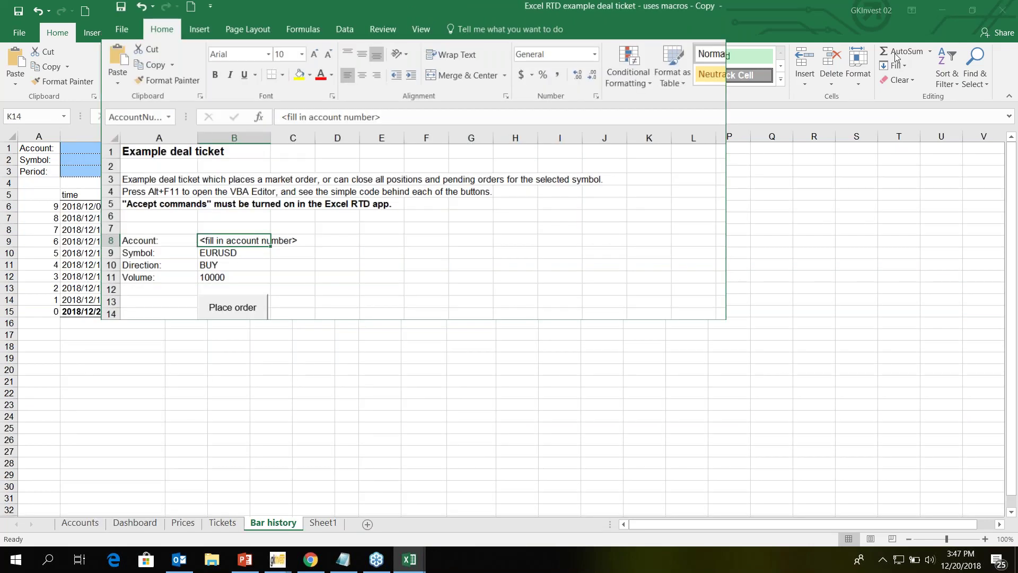
left_click(280, 559)
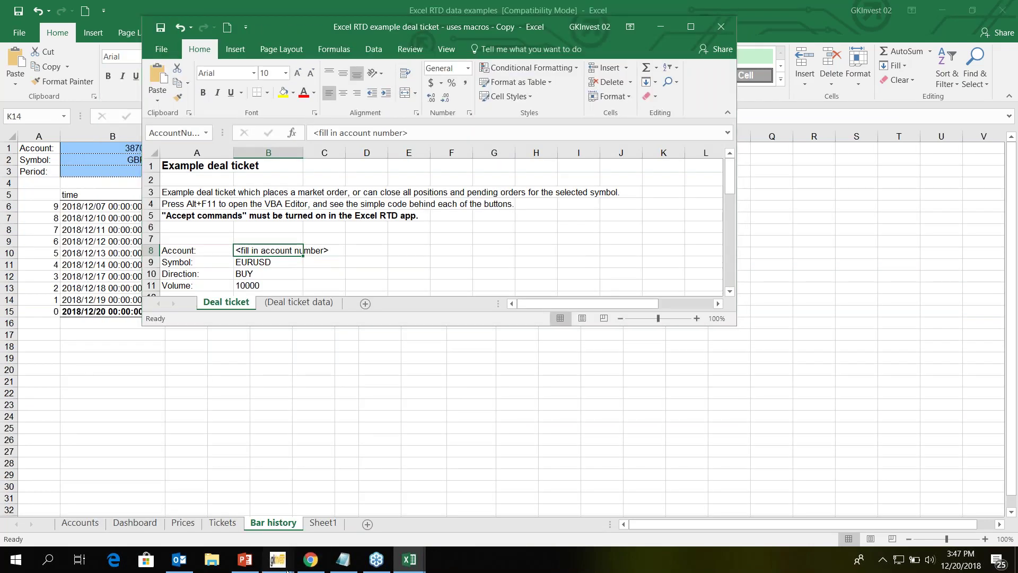
left_click(533, 28)
left_click_drag(526, 27, 771, 122)
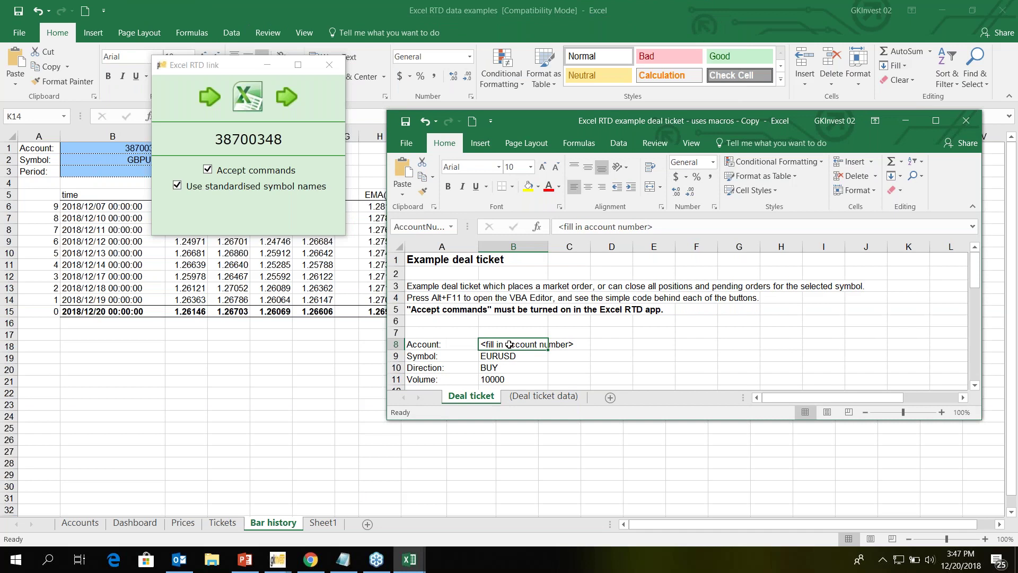
- Enter the trading account number on the deal ticket, dismiss the error, and close without saving
double_click(509, 344)
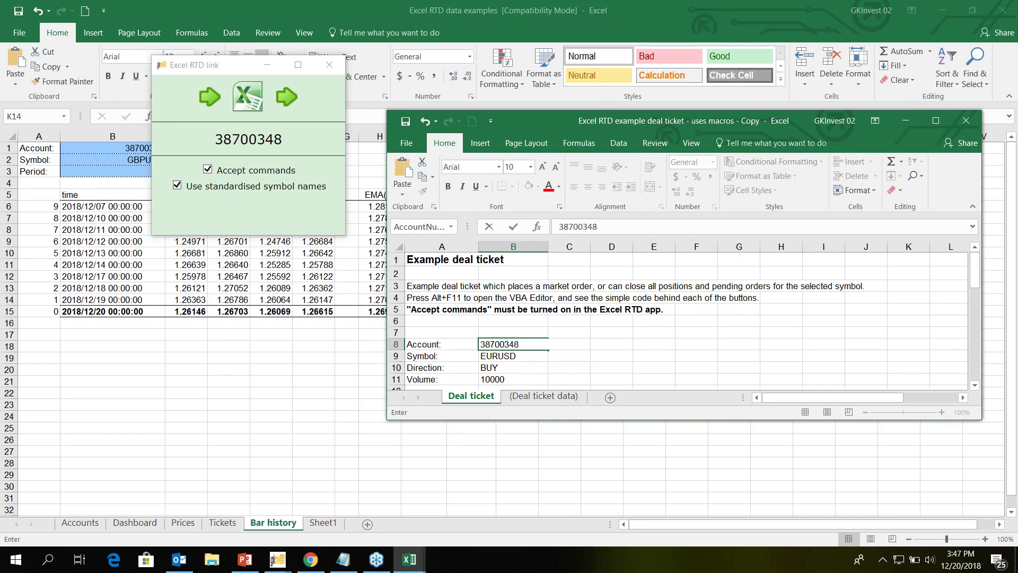
key("Return")
key("Down")
scroll(618, 342, "down", 2)
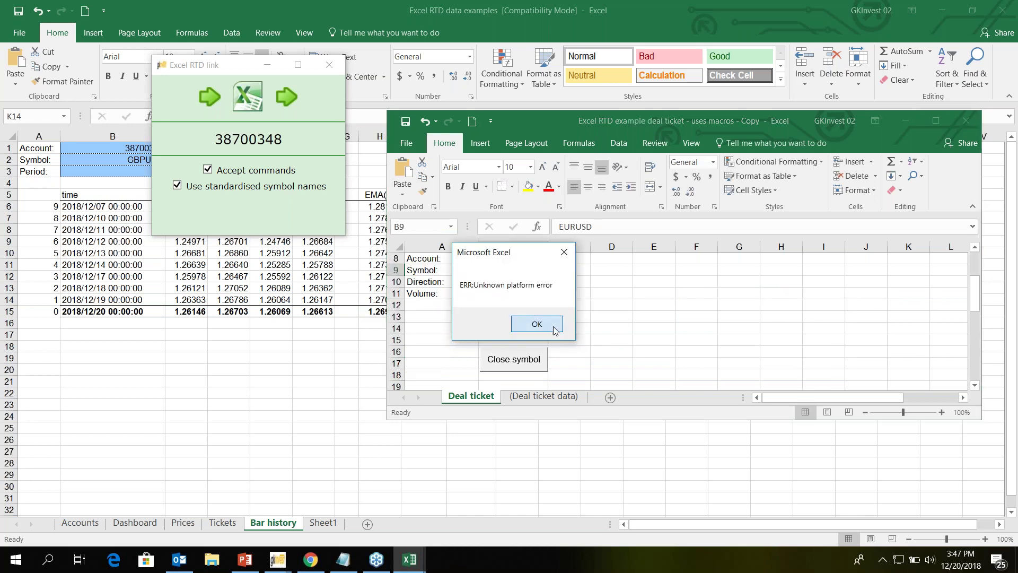
left_click(537, 324)
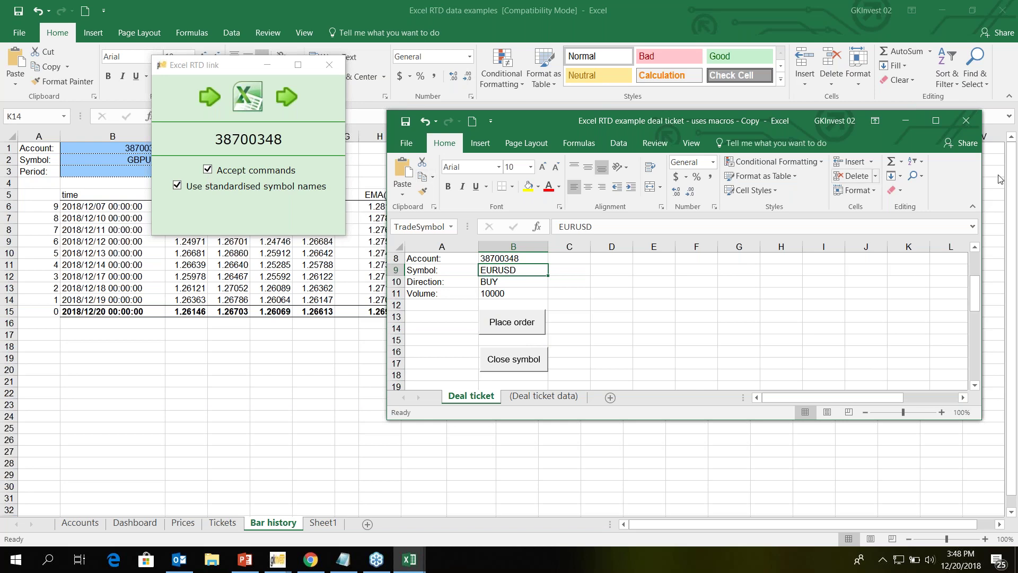
left_click(974, 123)
left_click(508, 296)
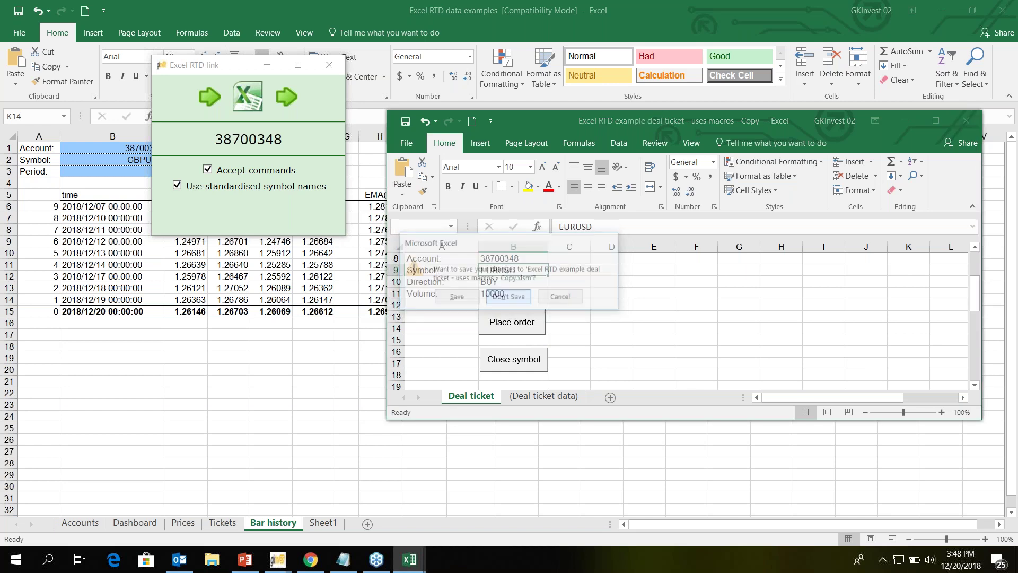
- Close the RTD data examples workbook unsaved, maximize MetaTrader 5, and widen the Navigator panel
left_click(1003, 16)
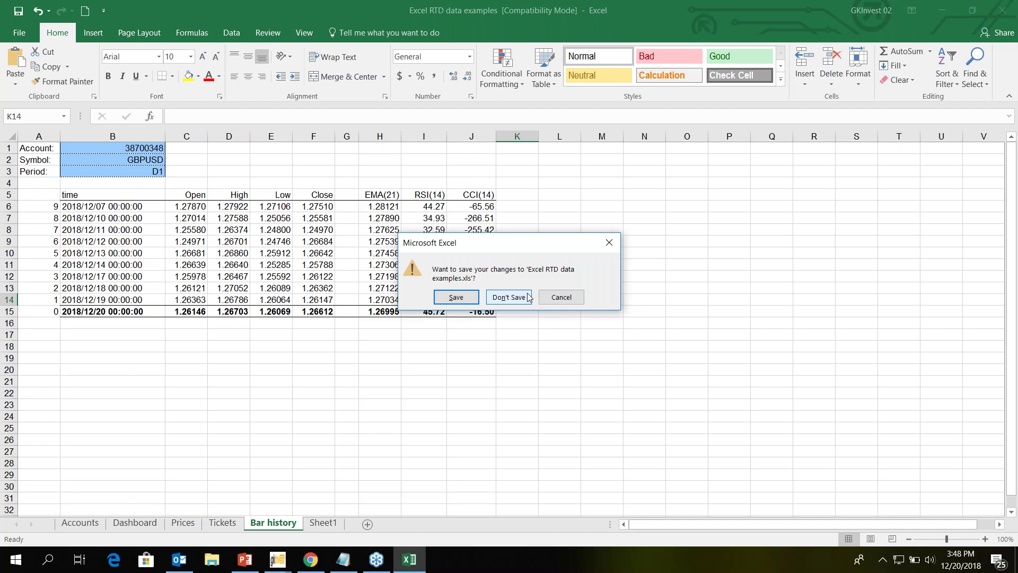
left_click(529, 297)
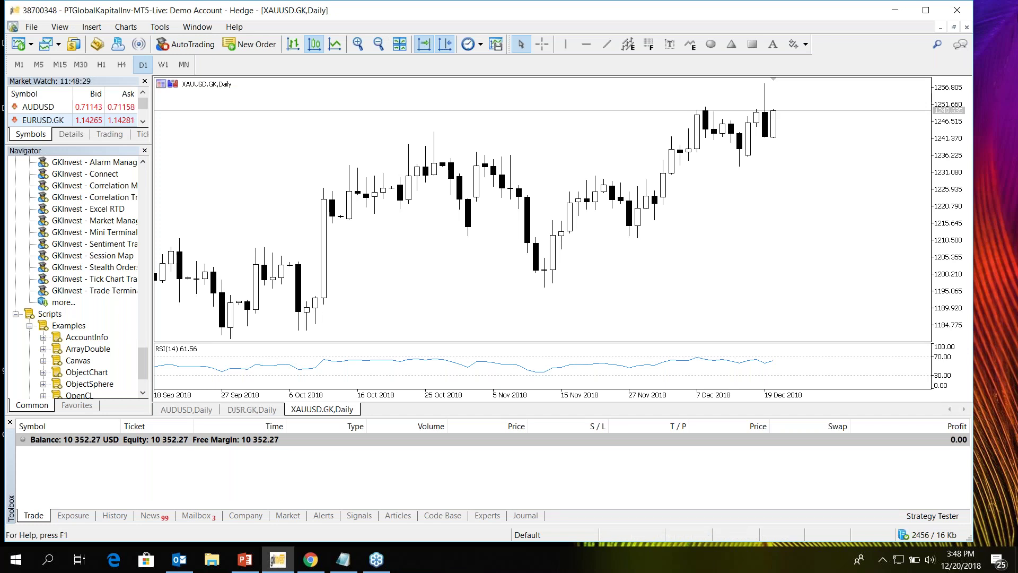
left_click(926, 11)
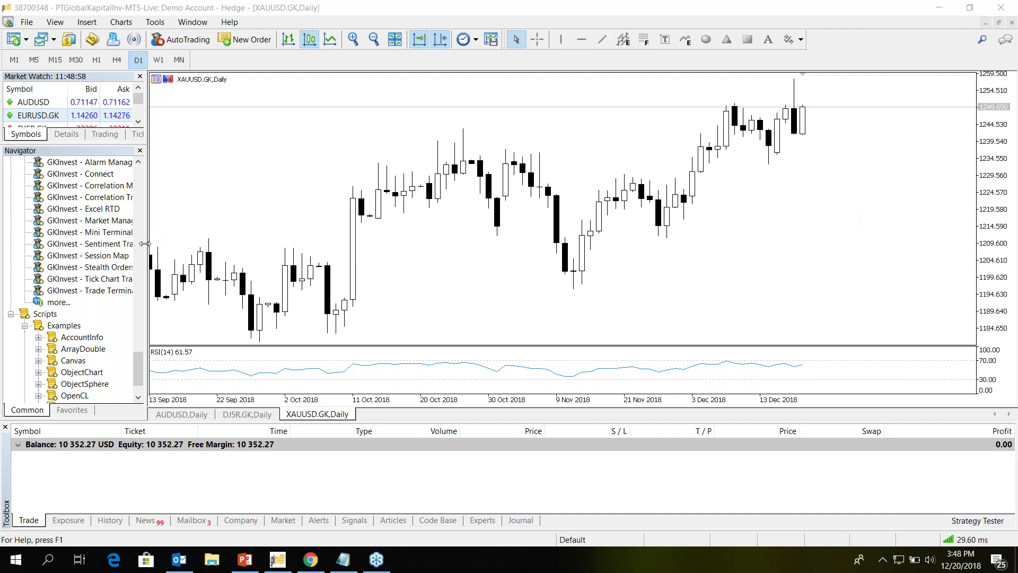
left_click_drag(144, 244, 193, 240)
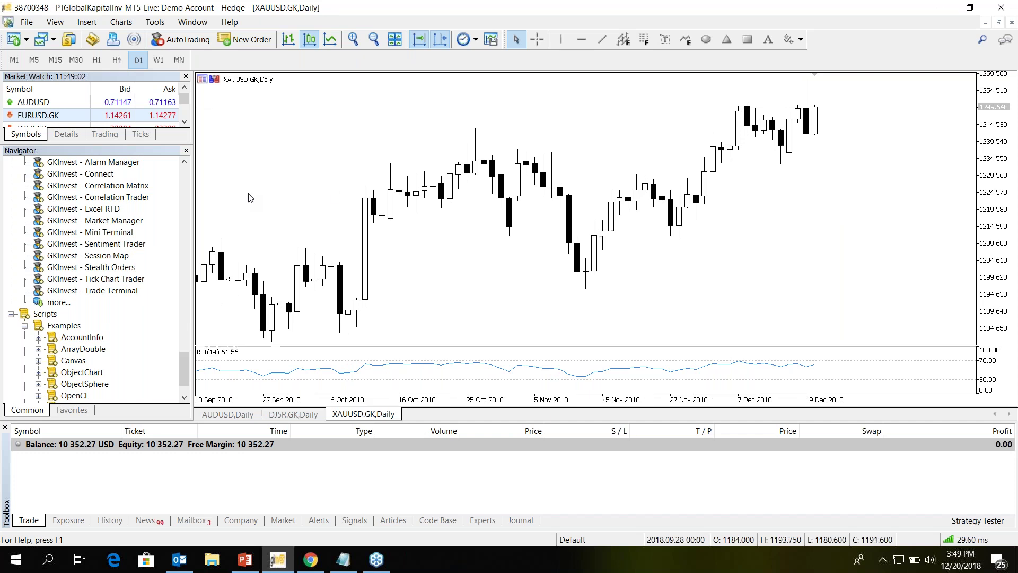
scroll(93, 278, "up", 3)
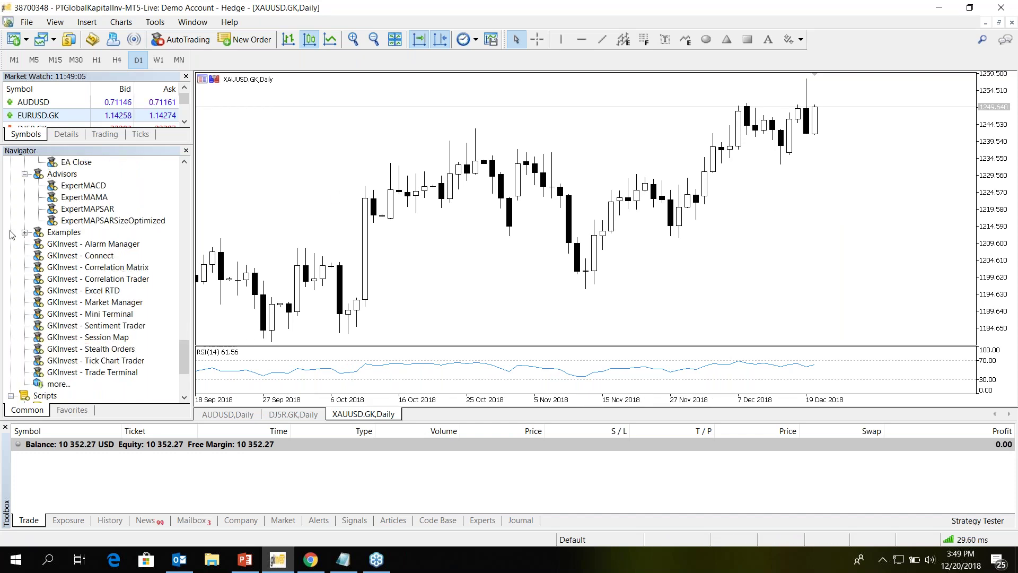